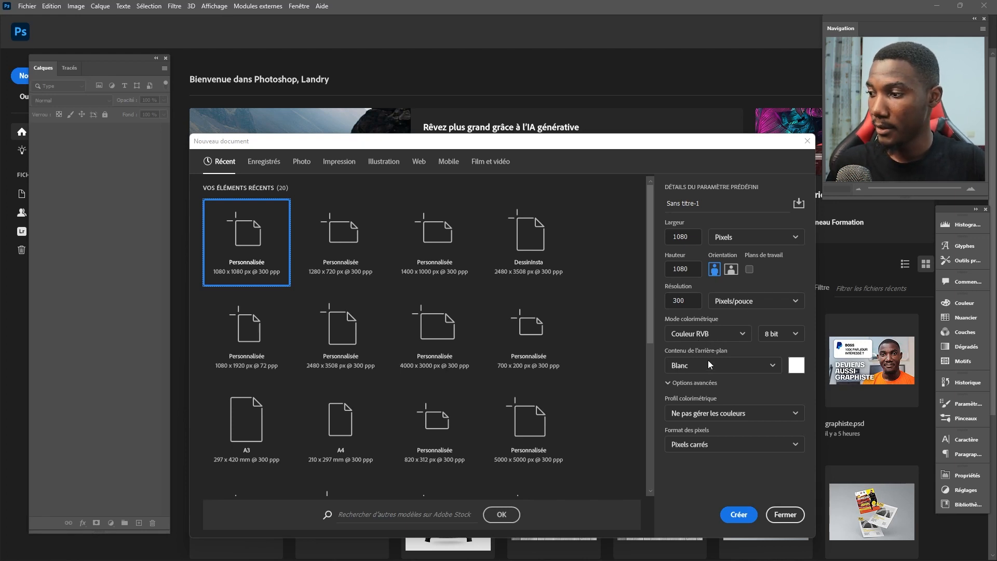
# Create a 1080 x 1080 px RGB document at 300 ppi and place the photo of the woman with a tablet, enlarged
pyautogui.click(738, 513)
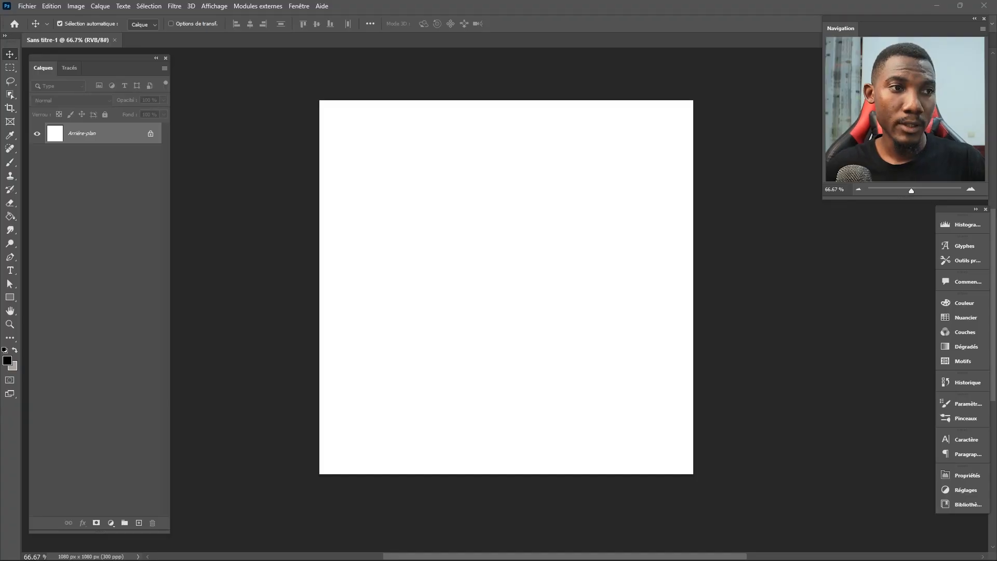
pyautogui.moveTo(0, 259); pyautogui.dragTo(450, 271)
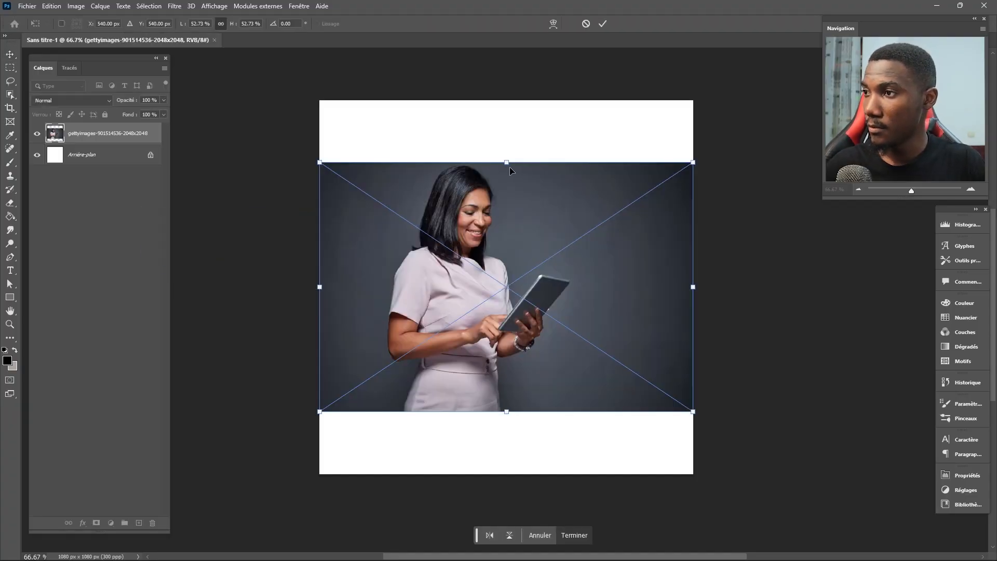
pyautogui.moveTo(509, 159); pyautogui.dragTo(509, 132)
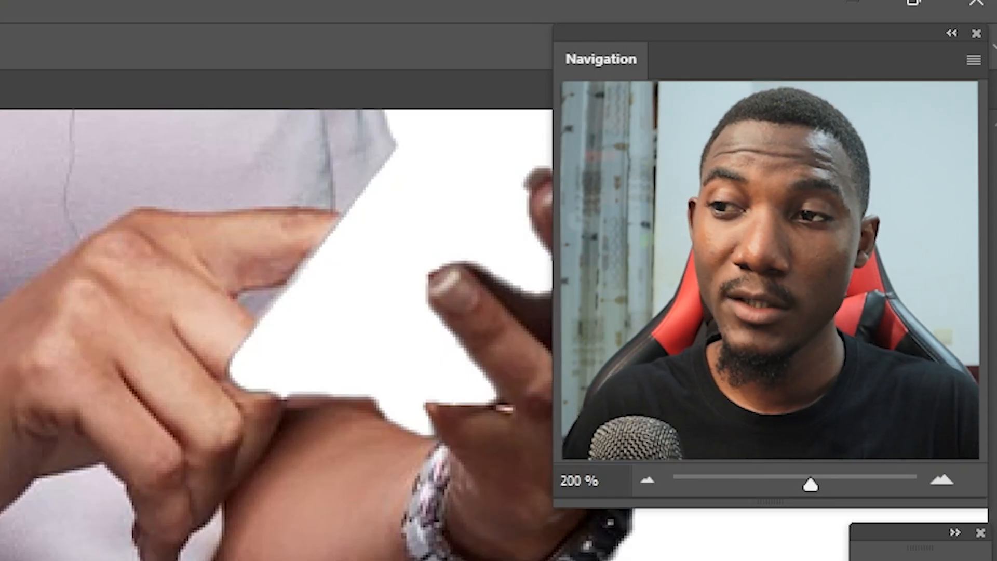
# Refine the woman's cutout around the tablet and fingers
pyautogui.moveTo(304, 286); pyautogui.dragTo(291, 248)
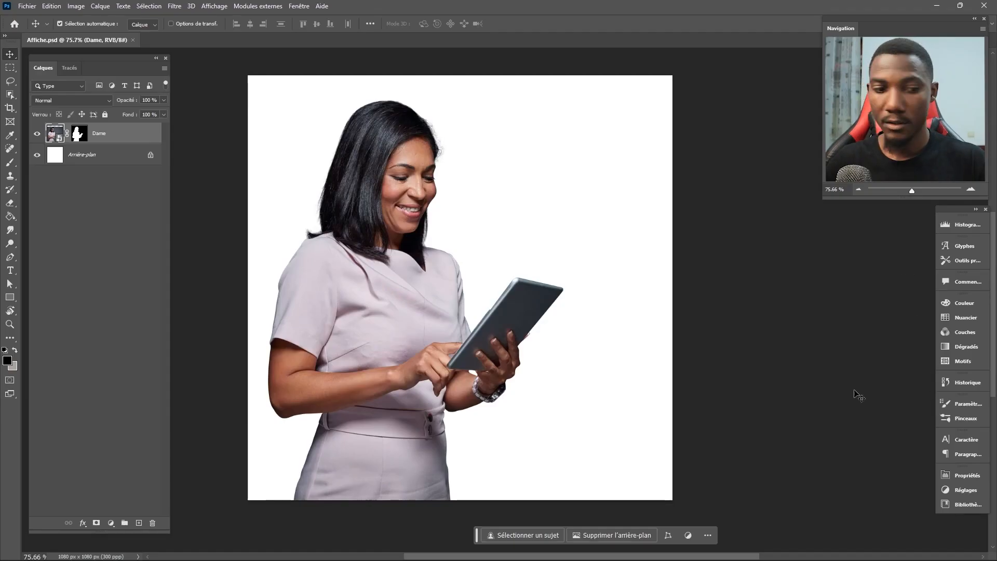
# Add a text box reading "ARGENT GARANTI" in the empty area beside the woman's head
pyautogui.press('t')
pyautogui.moveTo(476, 126); pyautogui.dragTo(647, 280)
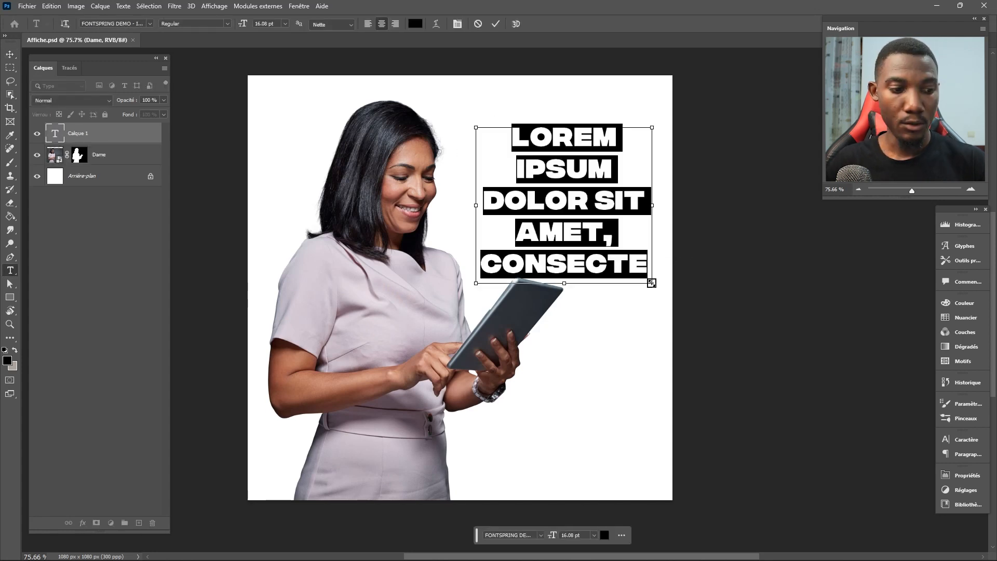
pyautogui.write('ARGENT GARANTI')
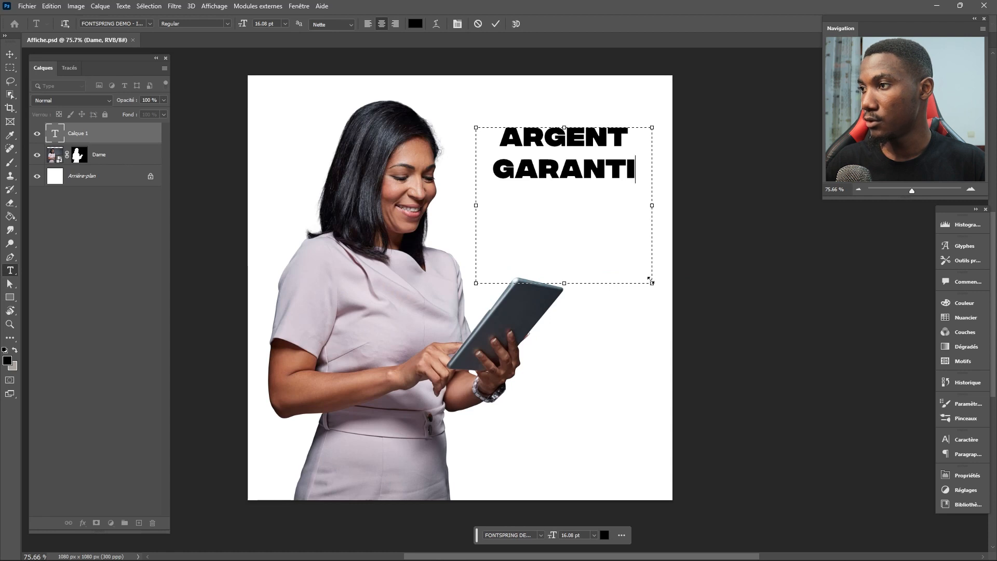
# Add separate text blocks "Capital", "Immobilier." and "Téléchargez l'application" below the headline
pyautogui.moveTo(491, 220); pyautogui.dragTo(627, 258)
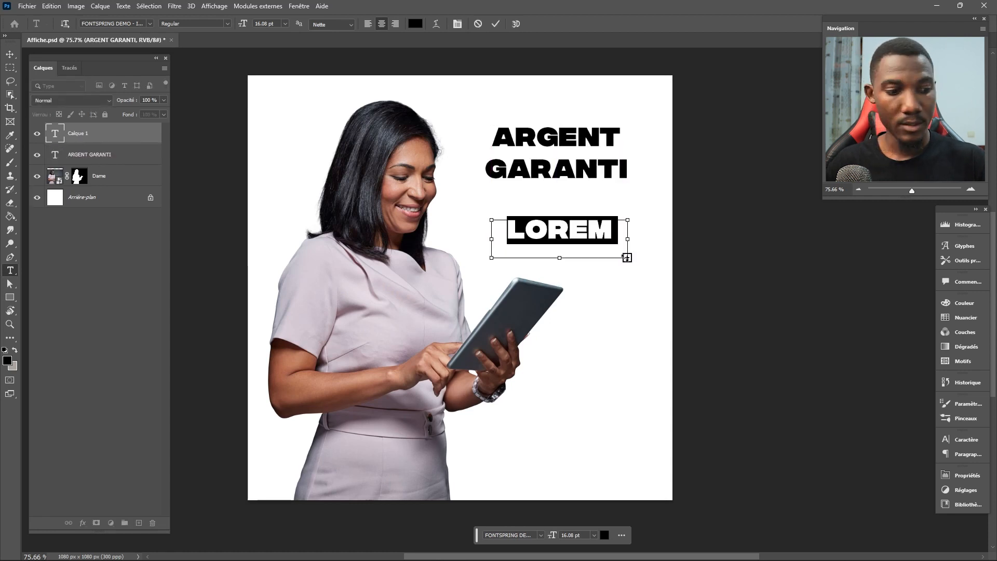
pyautogui.write('CAPITA')
pyautogui.moveTo(638, 256); pyautogui.dragTo(648, 248)
pyautogui.moveTo(500, 252); pyautogui.dragTo(689, 277)
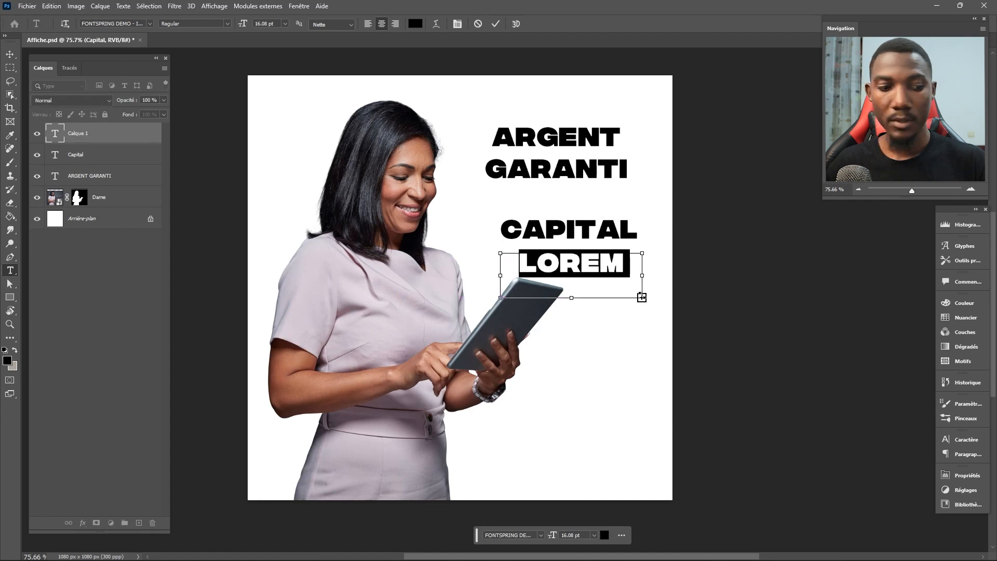
pyautogui.write('IMMOBILIER')
pyautogui.click(483, 289)
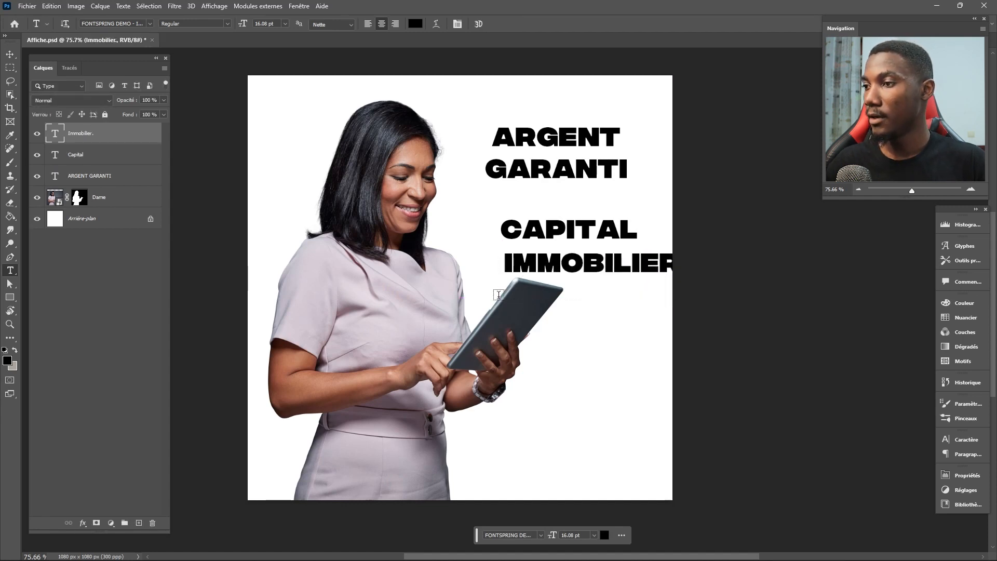
pyautogui.moveTo(500, 297); pyautogui.dragTo(740, 324)
pyautogui.write('TÉLÉCHARGEZ')
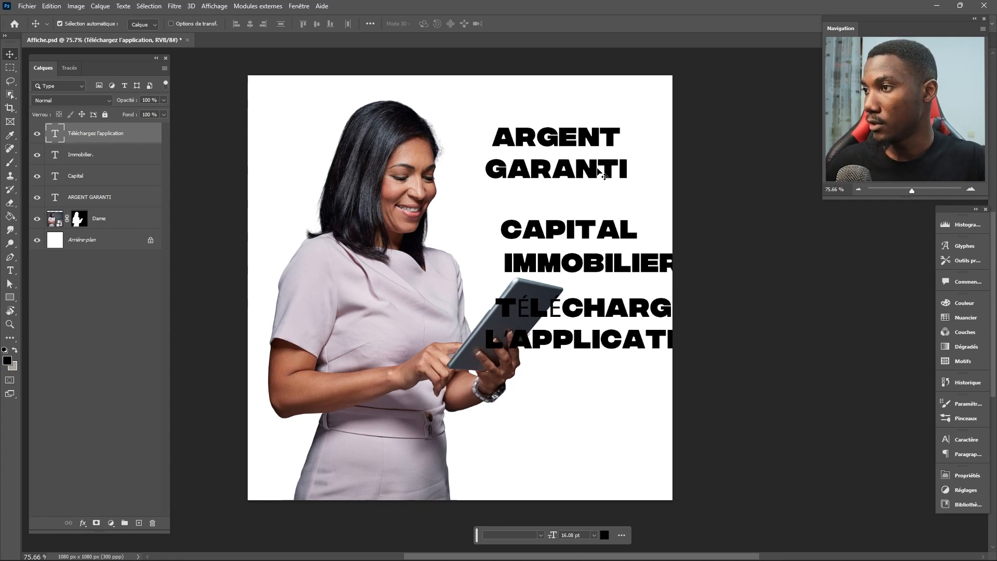
# Move the headline slightly up and set the word ARGENT to 18 pt so it matches GARANTI in width
pyautogui.moveTo(604, 176); pyautogui.dragTo(597, 160)
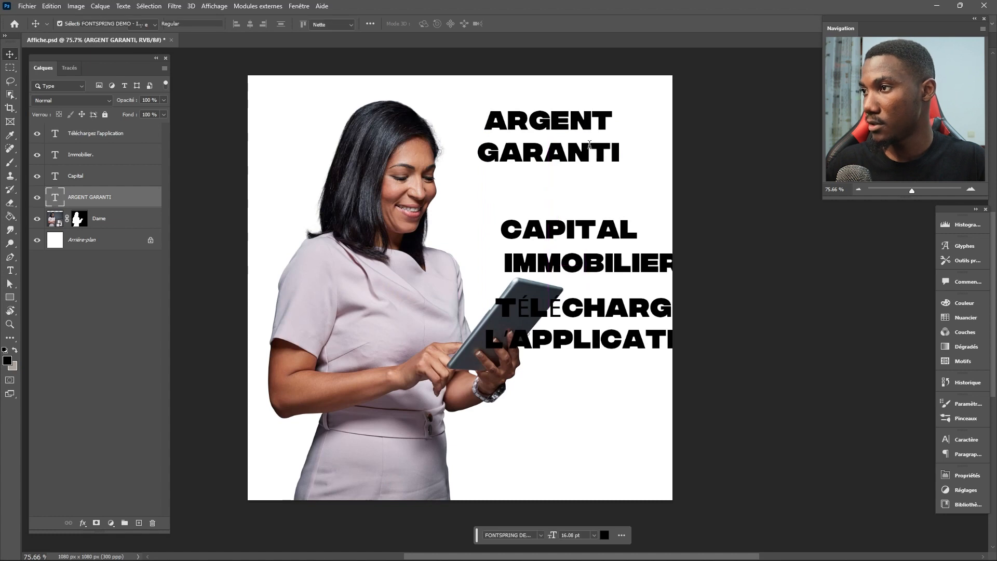
pyautogui.doubleClick(589, 145)
pyautogui.click(560, 140)
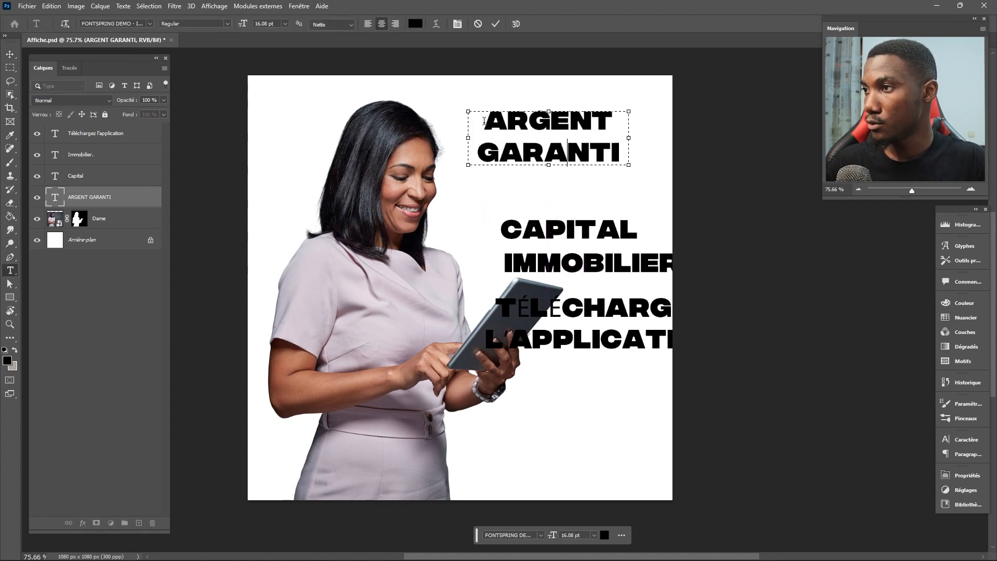
pyautogui.moveTo(484, 121); pyautogui.dragTo(600, 119)
pyautogui.click(965, 440)
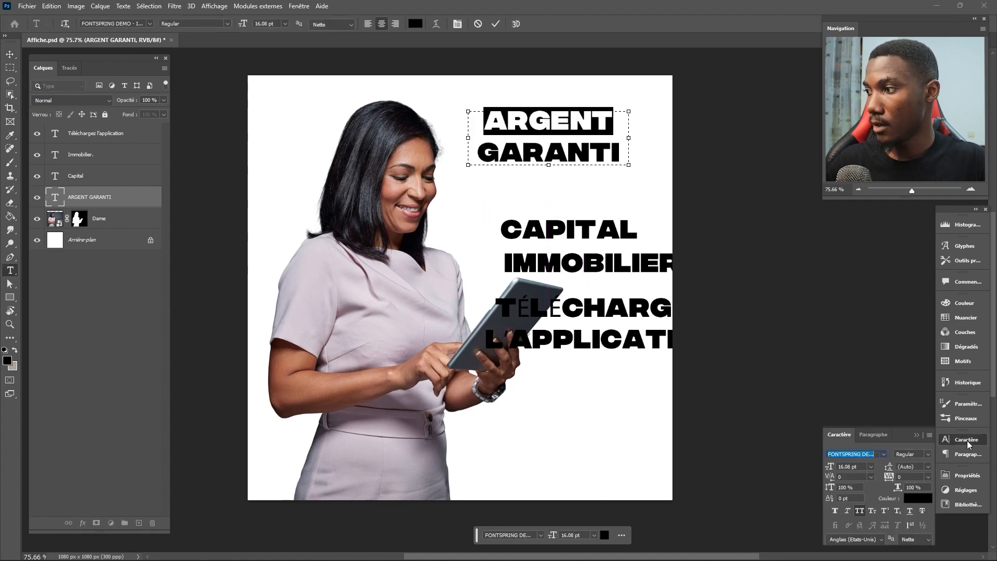
pyautogui.moveTo(827, 470); pyautogui.dragTo(792, 466)
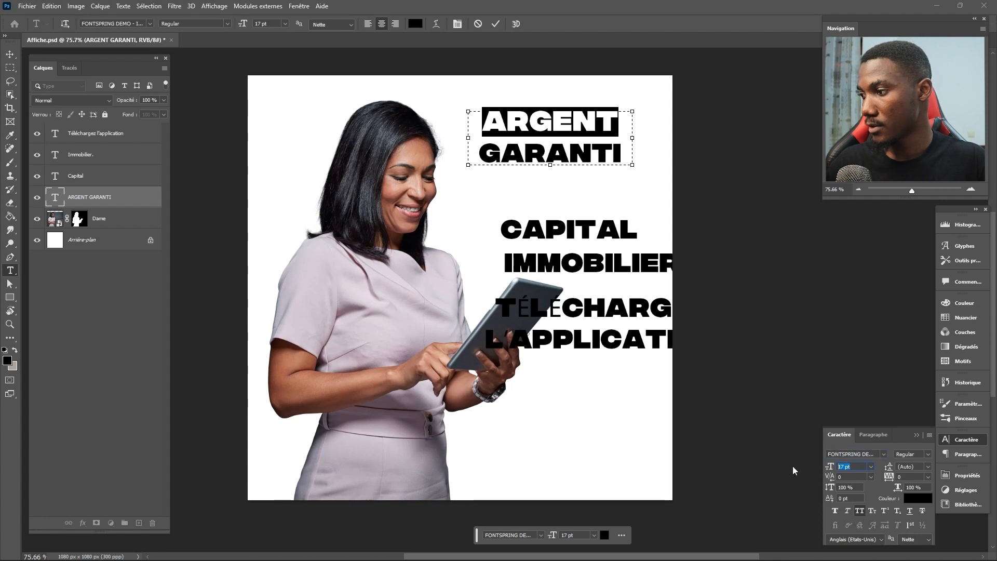
pyautogui.write('18')
pyautogui.press('Return')
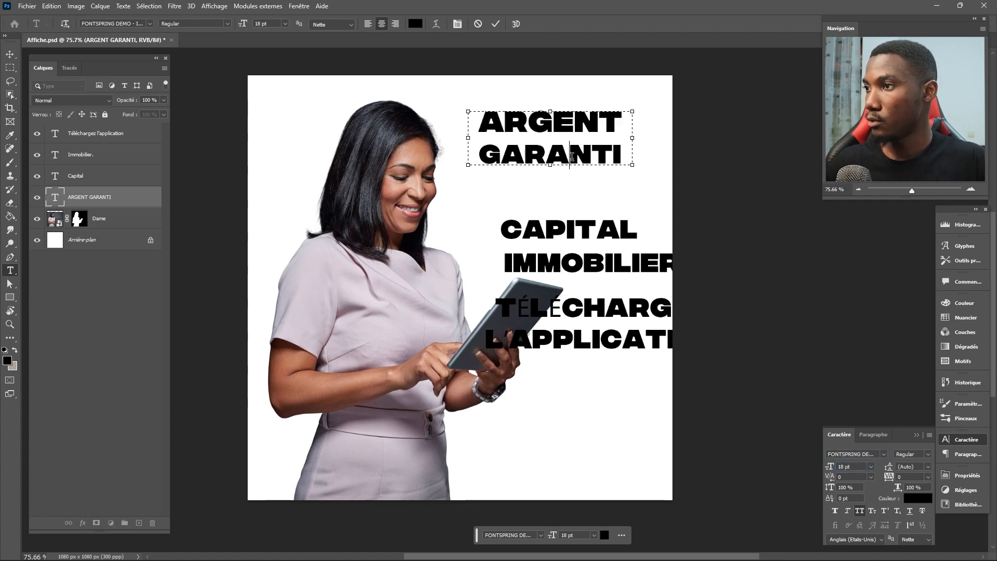
# Set the leading of GARANTI to 14 pt and move the headline slightly down
pyautogui.doubleClick(571, 154)
pyautogui.moveTo(888, 470); pyautogui.dragTo(885, 470)
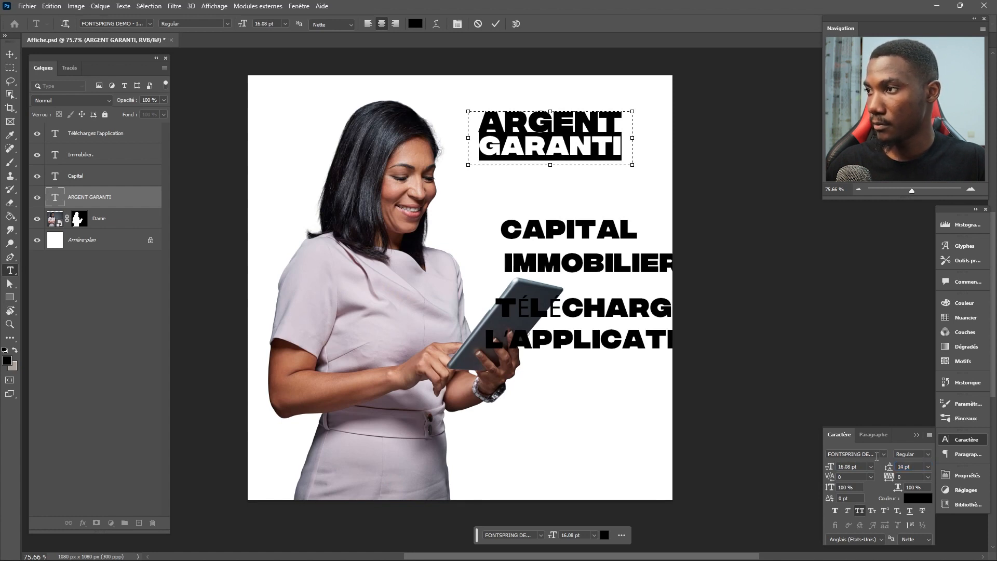
pyautogui.click(494, 29)
pyautogui.press('v')
pyautogui.moveTo(566, 140); pyautogui.dragTo(558, 154)
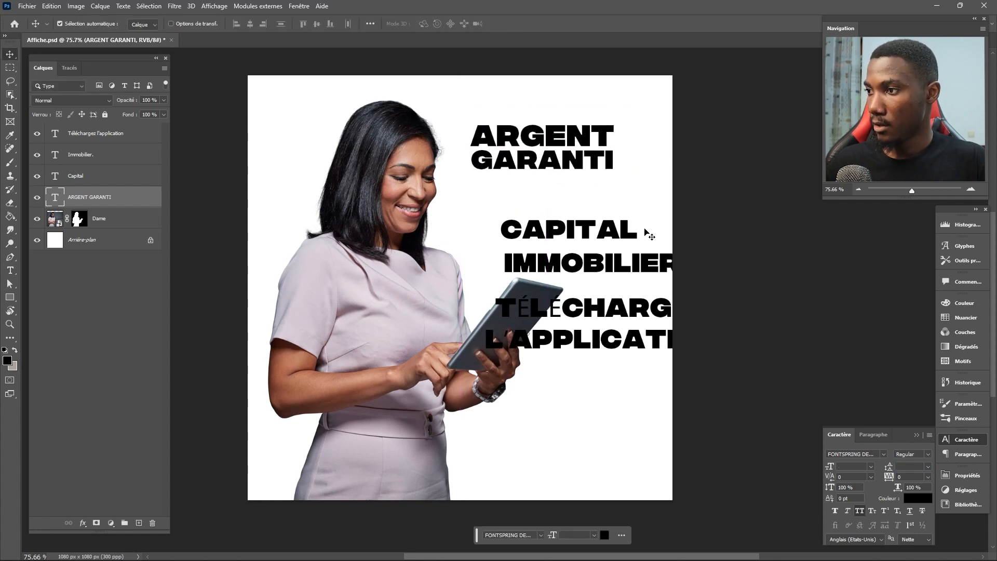
# Set the Capital, Immobilier. and Téléchargez l'application texts to Ubuntu Regular and turn off all caps
pyautogui.click(590, 232)
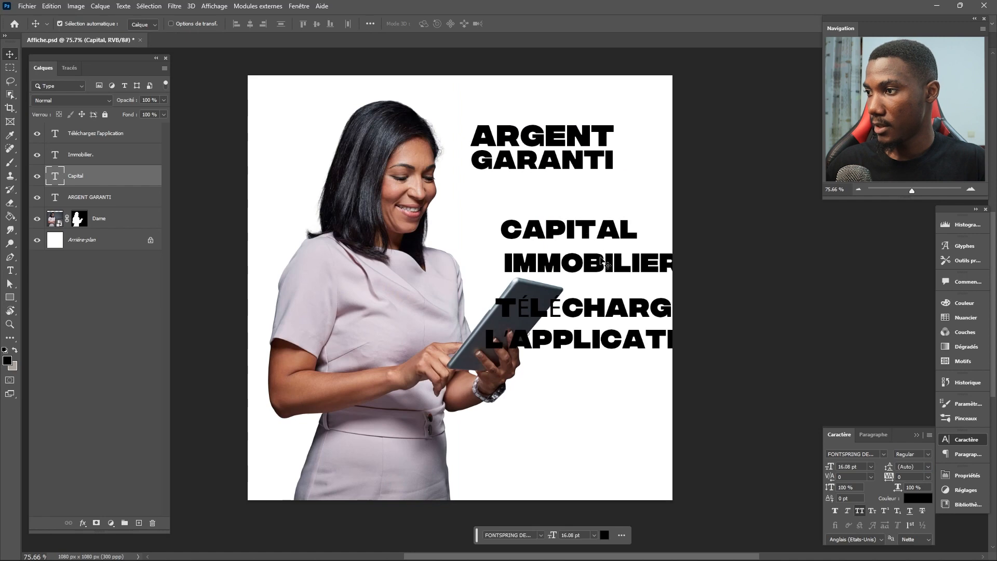
pyautogui.keyDown('shift'); pyautogui.click(610, 270); pyautogui.keyUp('shift')
pyautogui.keyDown('shift'); pyautogui.click(613, 316); pyautogui.keyUp('shift')
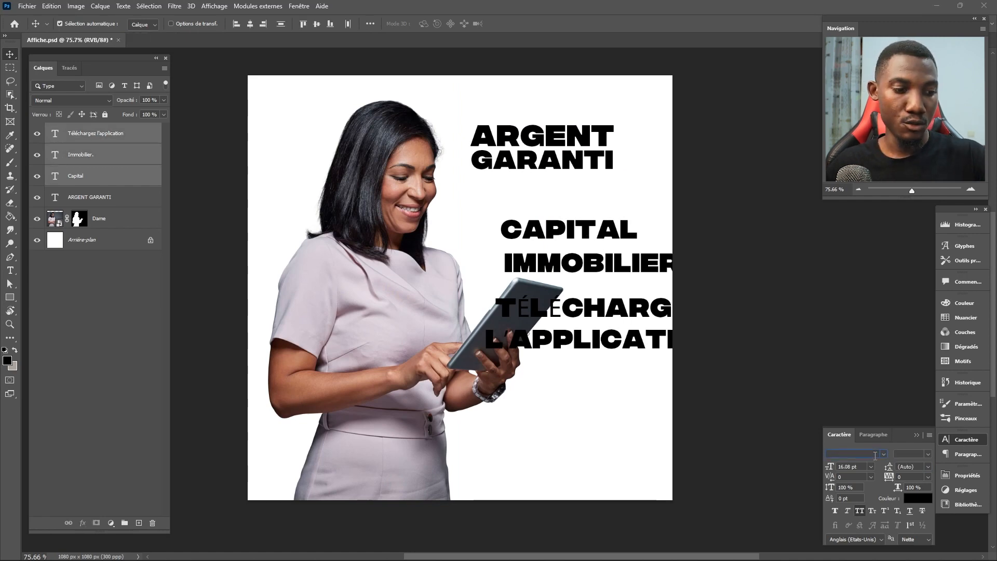
pyautogui.write('ubun')
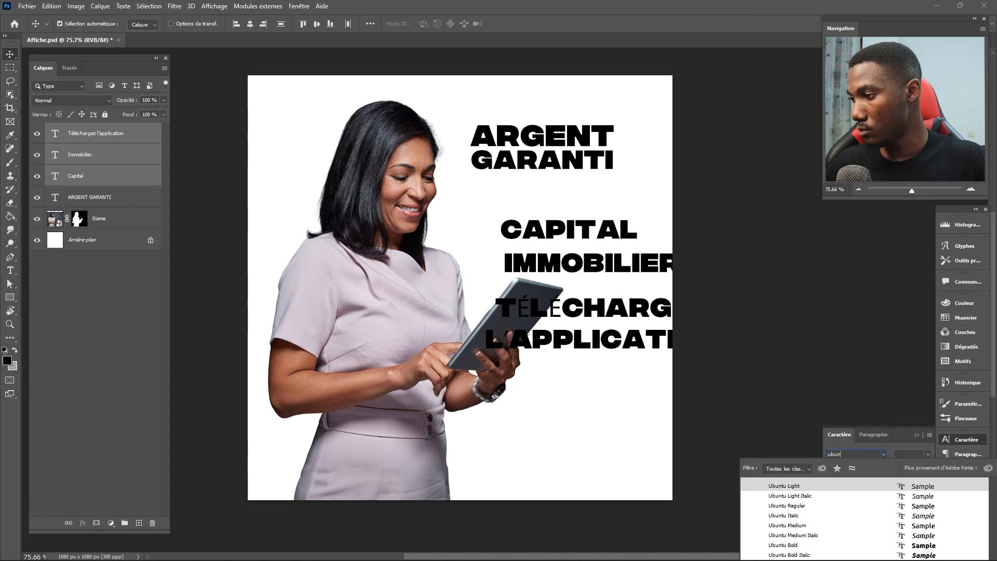
pyautogui.click(825, 504)
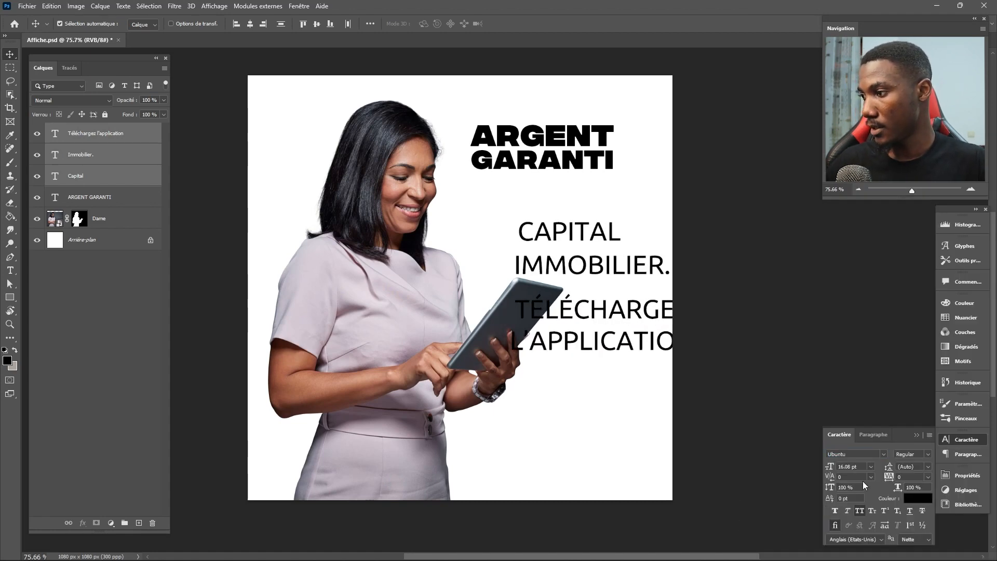
pyautogui.click(860, 511)
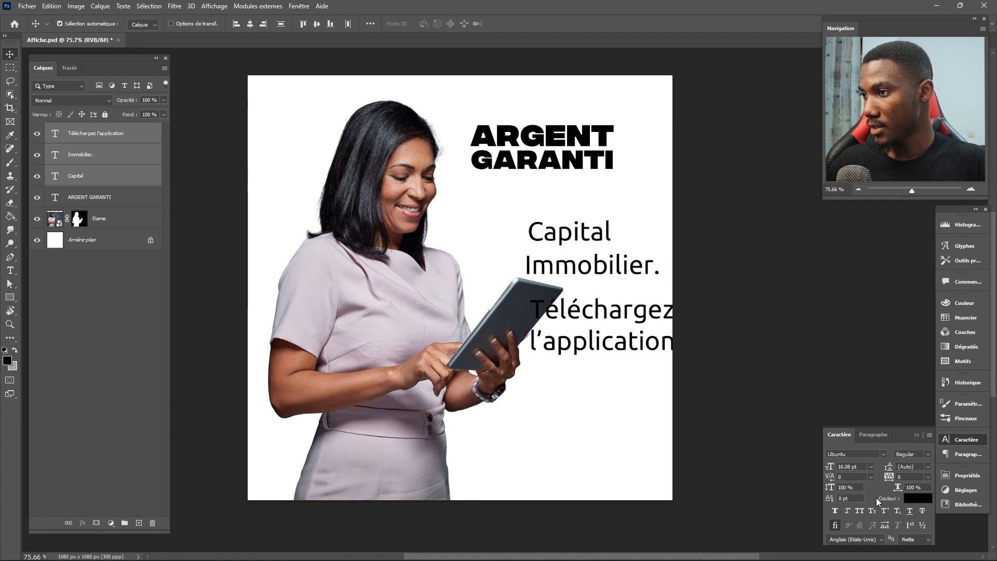
# Set the font size of the three secondary texts to 9 pt
pyautogui.click(872, 466)
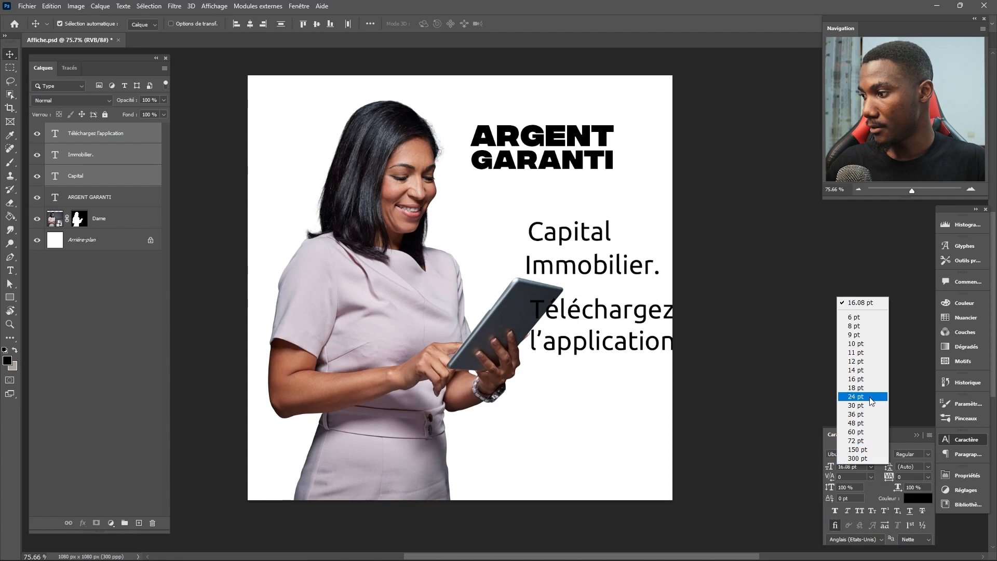
pyautogui.click(865, 343)
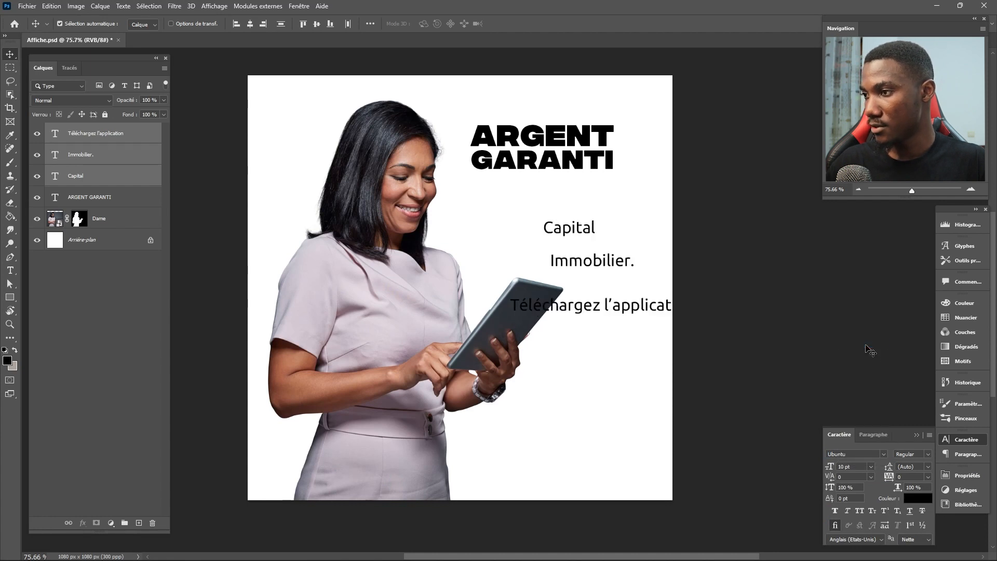
pyautogui.click(870, 466)
pyautogui.click(851, 337)
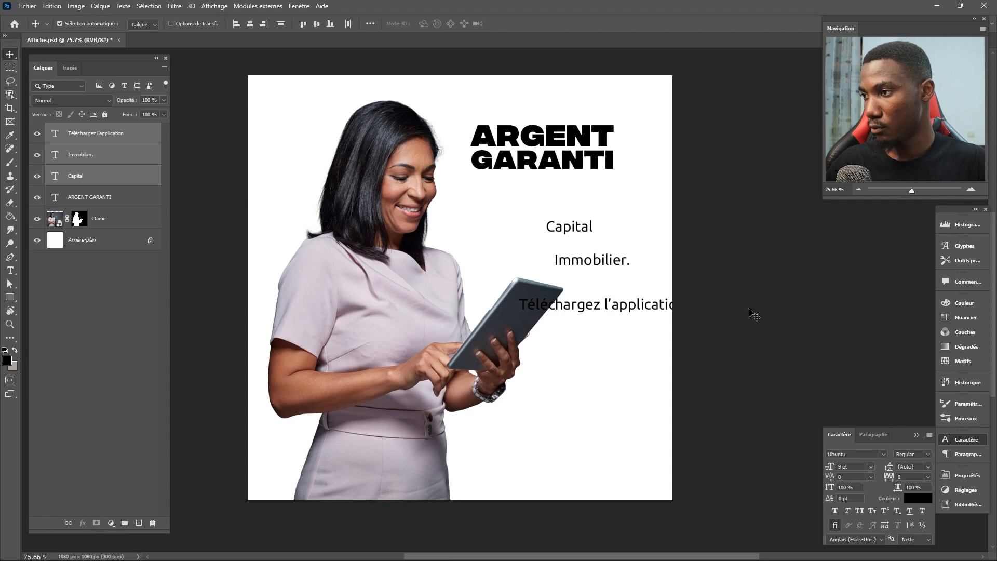
pyautogui.click(783, 303)
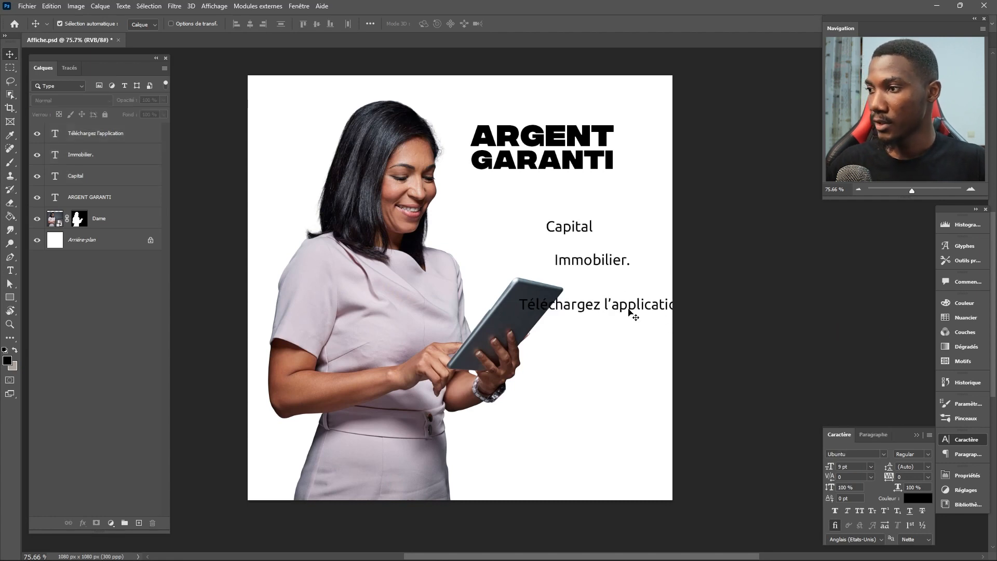
# Move Téléchargez l'application to the poster's bottom edge and stack Capital above Immobilier., left-aligned, beside the tablet hand
pyautogui.moveTo(629, 308); pyautogui.dragTo(584, 477)
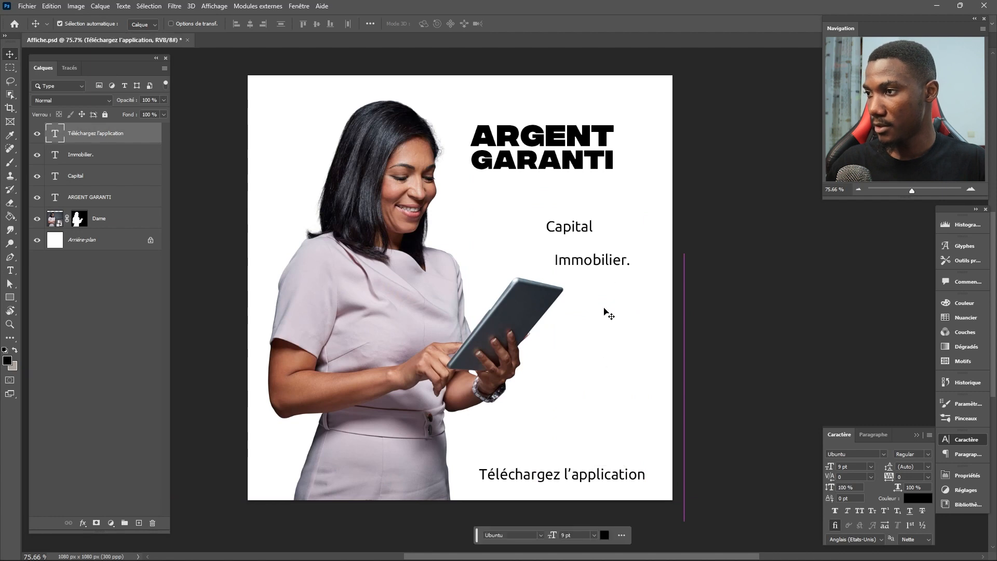
pyautogui.click(569, 228)
pyautogui.moveTo(572, 227); pyautogui.dragTo(582, 247)
pyautogui.keyDown('shift'); pyautogui.click(585, 263); pyautogui.keyUp('shift')
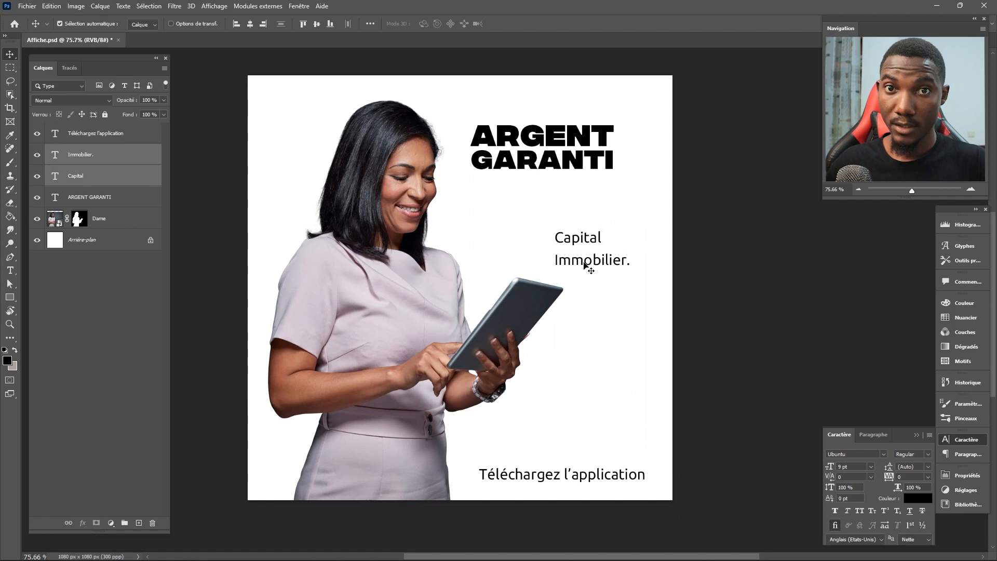
pyautogui.moveTo(587, 240); pyautogui.dragTo(587, 332)
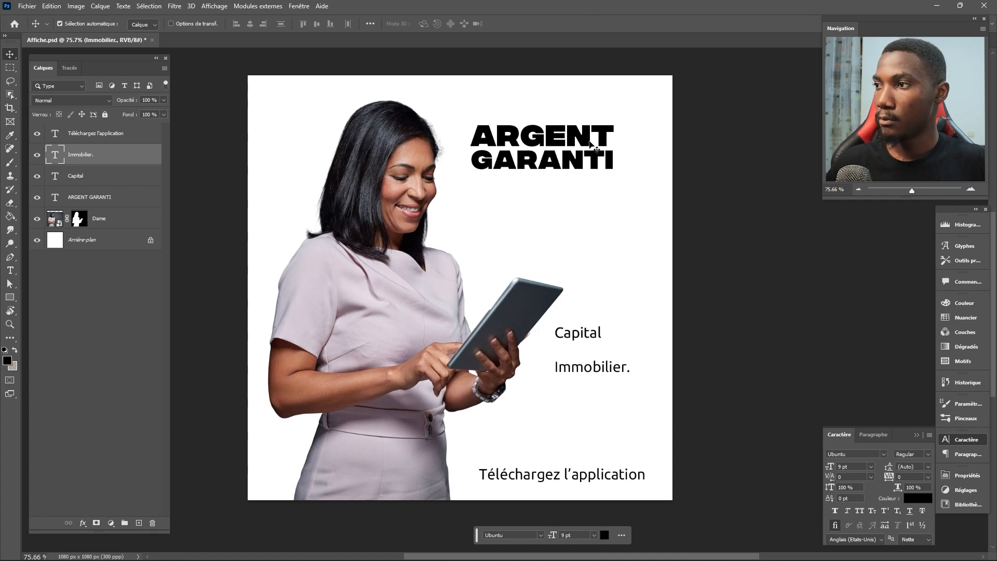
# Move the ARGENT GARANTI headline lower and scale it up
pyautogui.moveTo(589, 147); pyautogui.dragTo(671, 187)
pyautogui.hotkey('ctrl', 't')
pyautogui.moveTo(611, 206); pyautogui.dragTo(599, 202)
pyautogui.moveTo(659, 187); pyautogui.dragTo(655, 187)
pyautogui.press('Return')
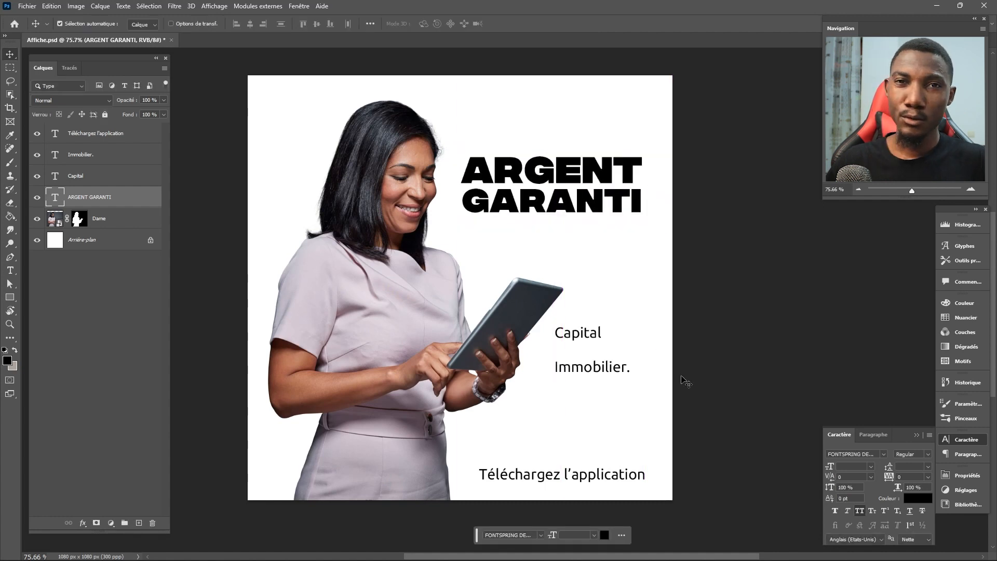
# Set Téléchargez l'application to 6 pt and reposition it near the poster's lower right corner
pyautogui.click(622, 480)
pyautogui.click(870, 467)
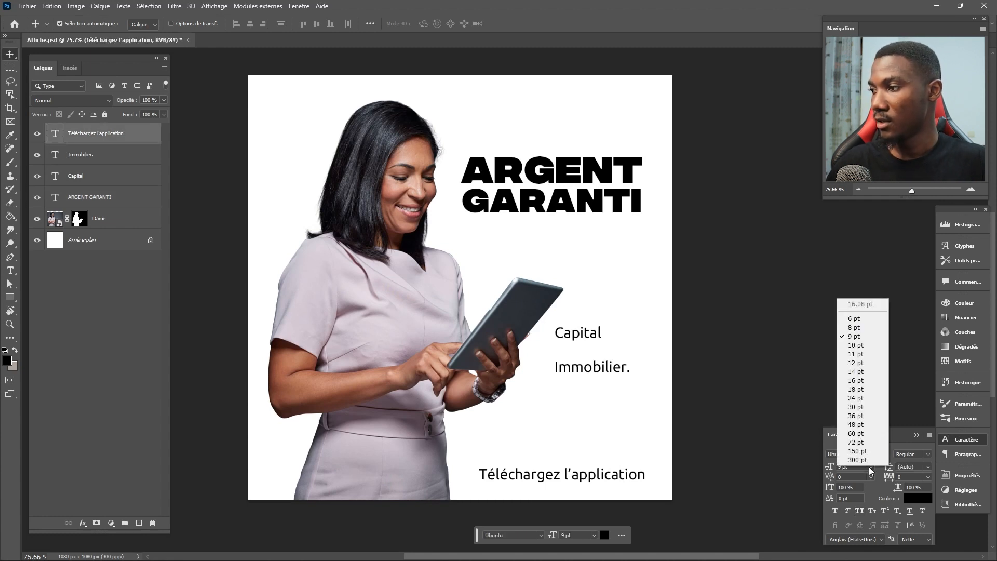
pyautogui.click(854, 319)
pyautogui.moveTo(602, 472); pyautogui.dragTo(627, 471)
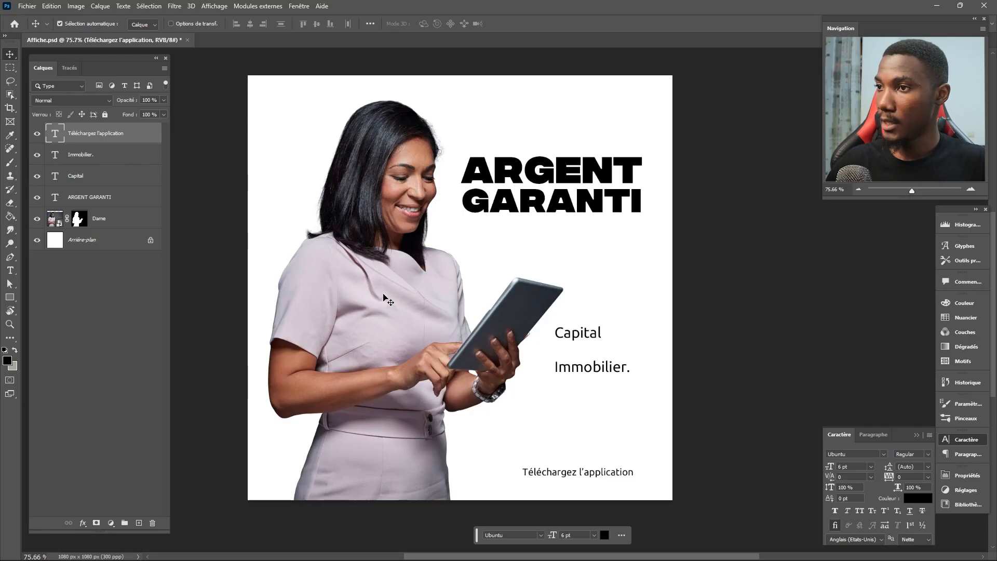
# Move the woman toward the poster's left edge to free space for the text
pyautogui.moveTo(372, 299); pyautogui.dragTo(334, 298)
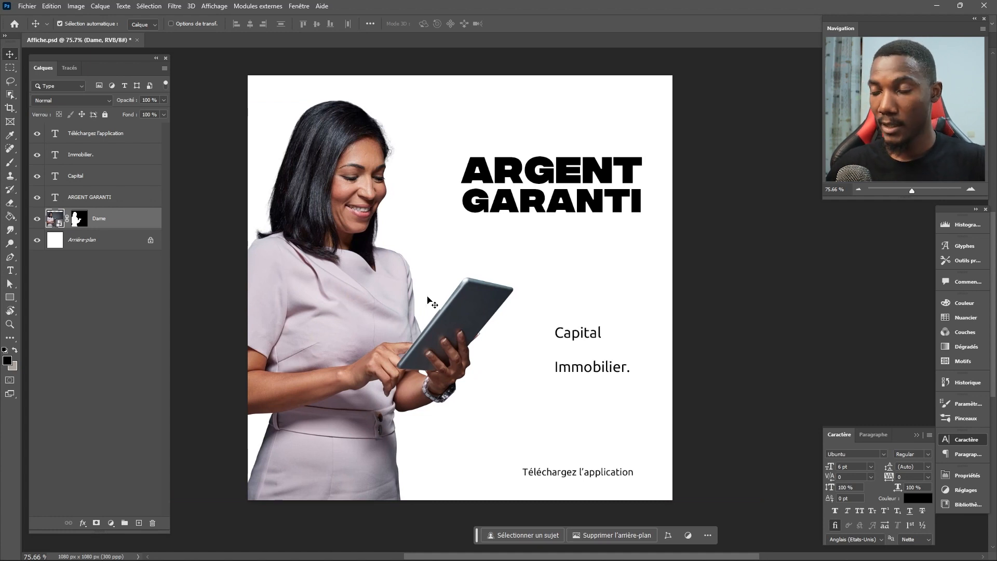
pyautogui.moveTo(448, 342); pyautogui.dragTo(447, 342)
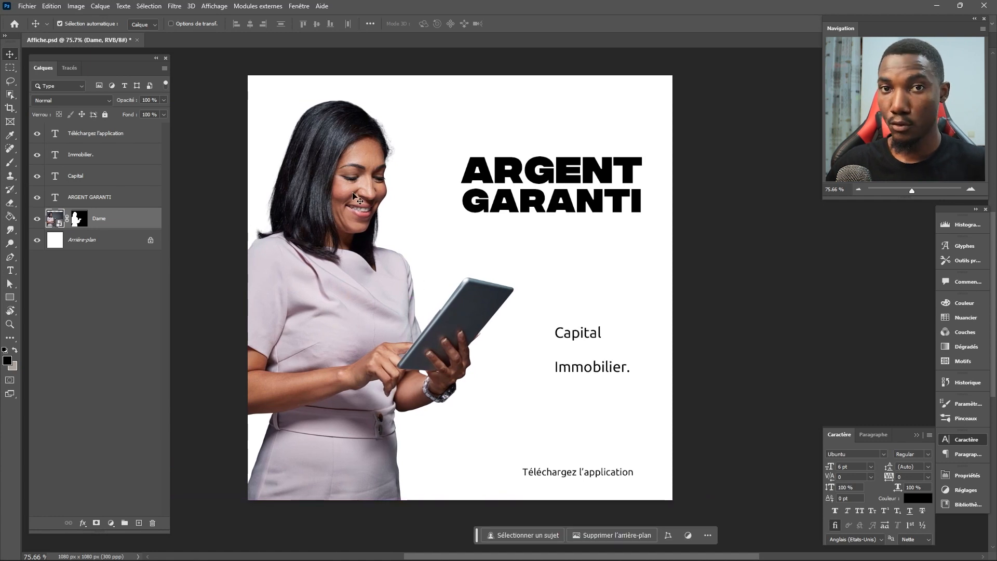
# Shift all the texts to the left on the poster and enlarge the ARGENT GARANTI headline
pyautogui.moveTo(717, 136); pyautogui.dragTo(584, 543)
pyautogui.moveTo(611, 203); pyautogui.dragTo(654, 188)
pyautogui.hotkey('ctrl', 'z')
pyautogui.click(78, 203)
pyautogui.hotkey('ctrl', 't')
pyautogui.moveTo(557, 205); pyautogui.dragTo(550, 213)
pyautogui.press('Return')
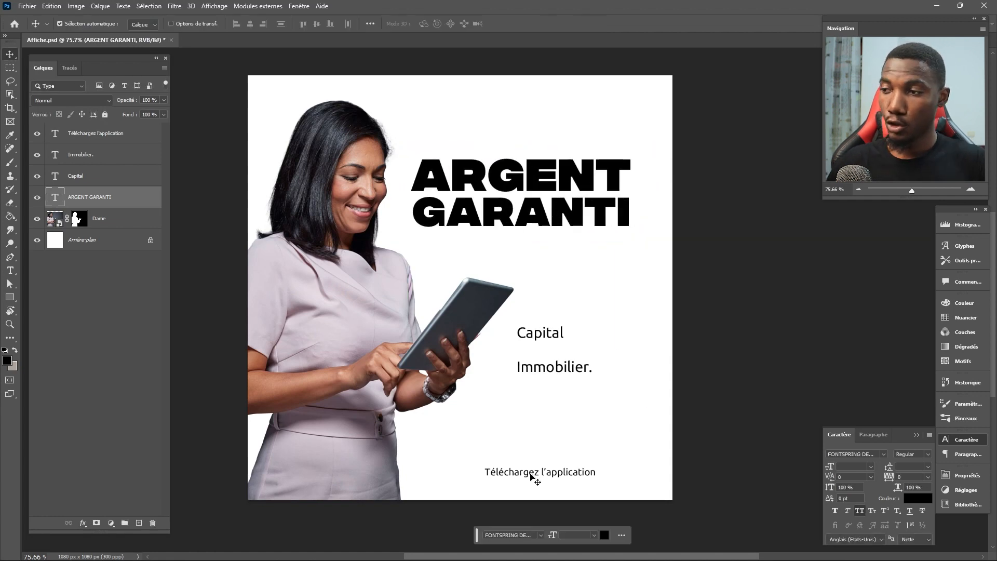
# Draw a rectangle about 823 × 234 px behind the woman, overlapping the poster's lower edge, and round its corners to 23 px
pyautogui.scroll(4, 534, 478)
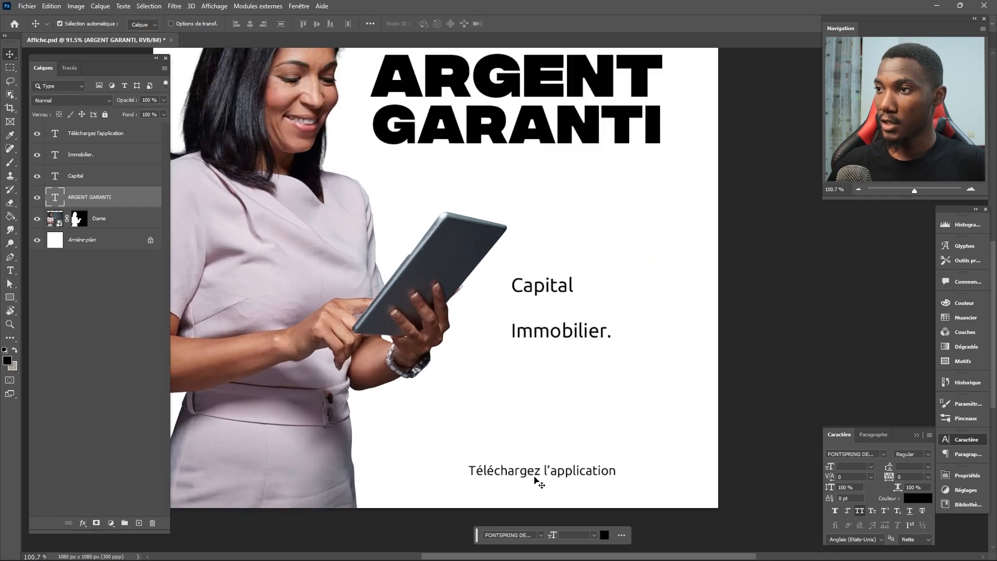
pyautogui.moveTo(532, 476); pyautogui.dragTo(618, 373)
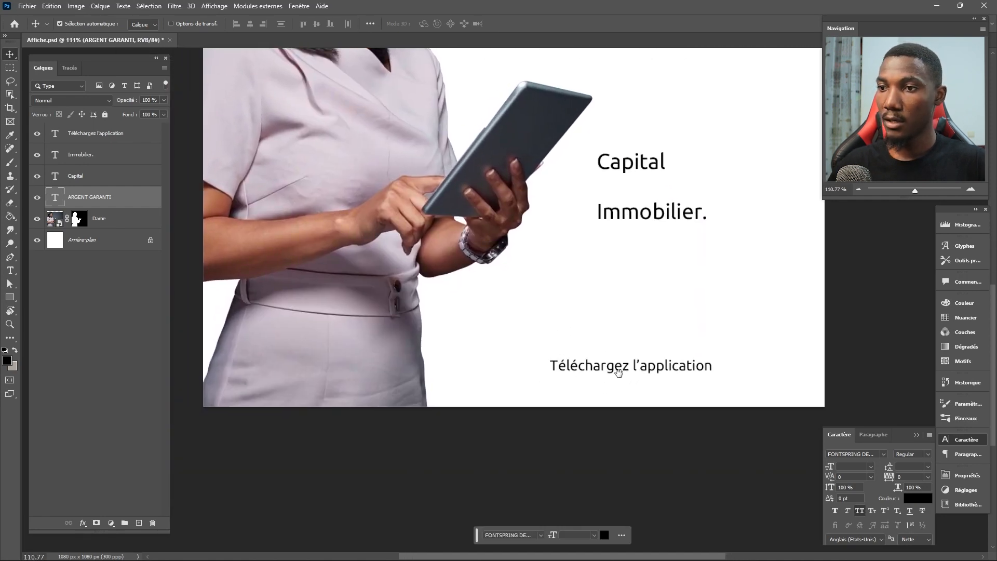
pyautogui.click(521, 374)
pyautogui.click(112, 237)
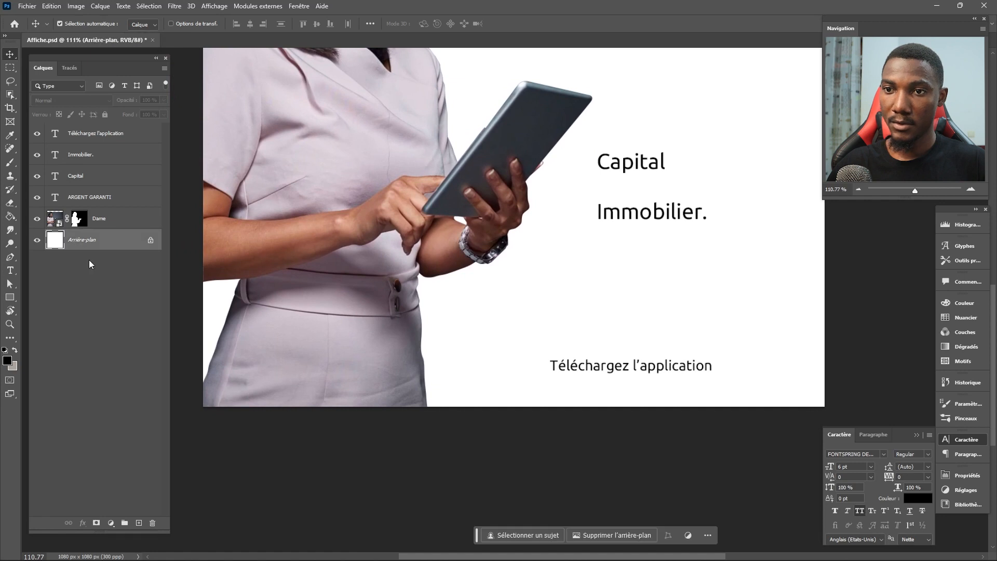
pyautogui.click(11, 299)
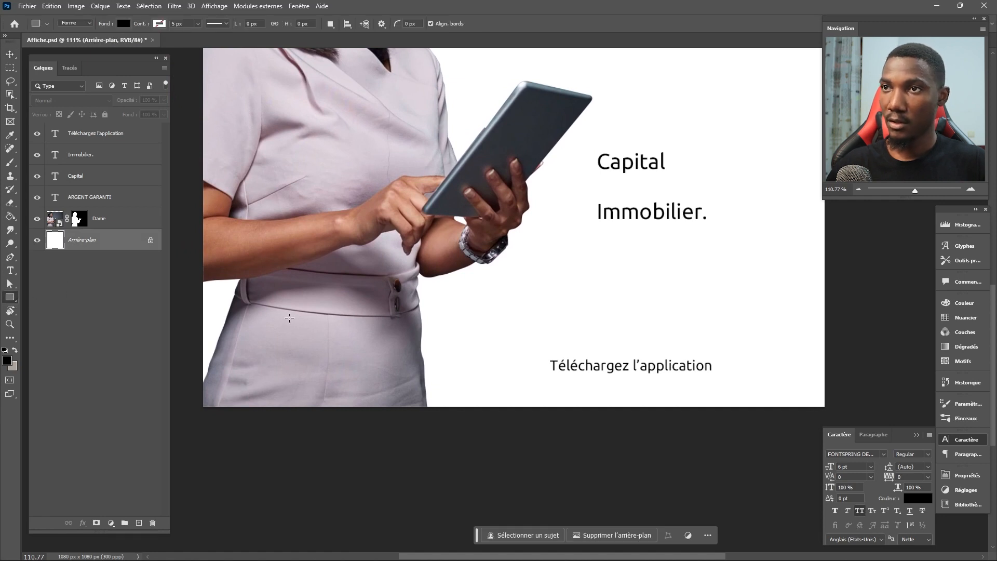
pyautogui.moveTo(298, 328); pyautogui.dragTo(772, 462)
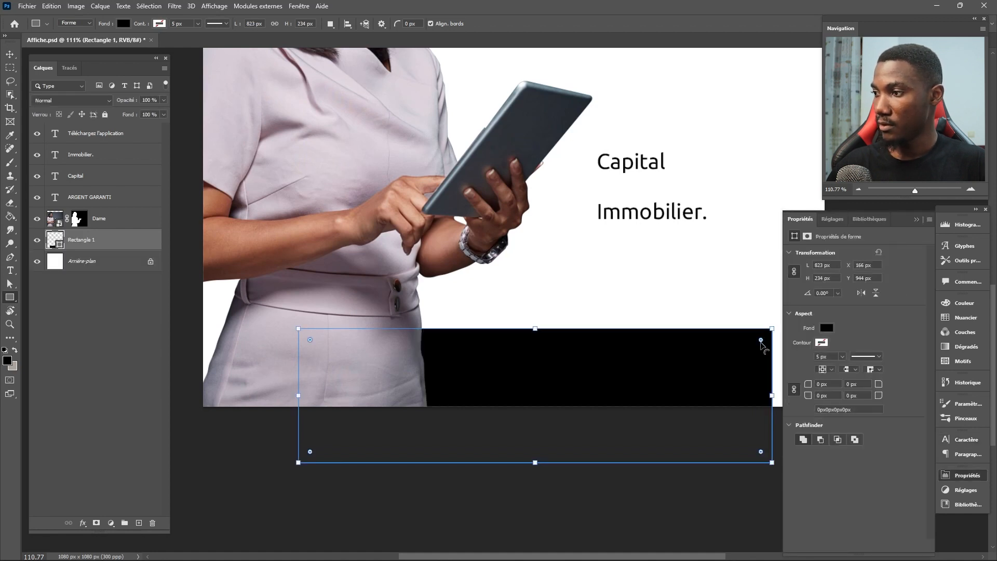
pyautogui.moveTo(761, 341); pyautogui.dragTo(760, 343)
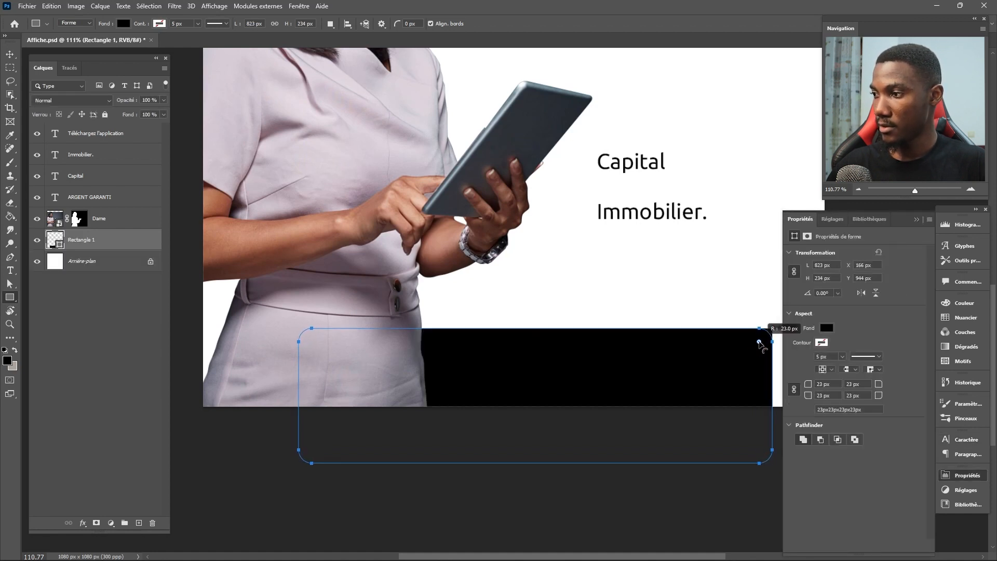
# Recolour the rectangle behind Téléchargez l'application to the dusty pink #cfb2b2
pyautogui.press('v')
pyautogui.scroll(-2, 701, 357)
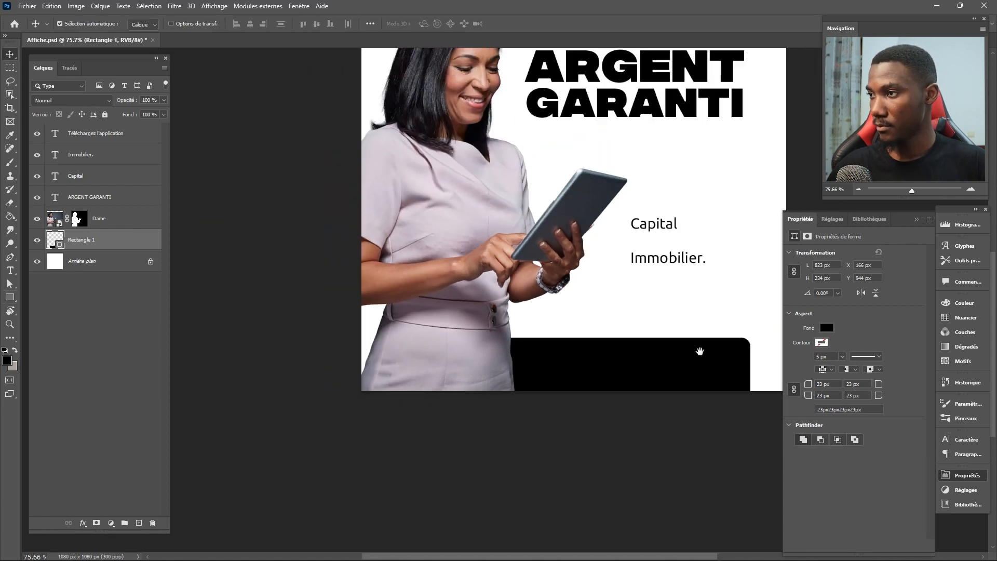
pyautogui.moveTo(700, 351); pyautogui.dragTo(615, 423)
pyautogui.scroll(-1, 622, 420)
pyautogui.scroll(2, 623, 421)
pyautogui.moveTo(644, 354); pyautogui.dragTo(641, 385)
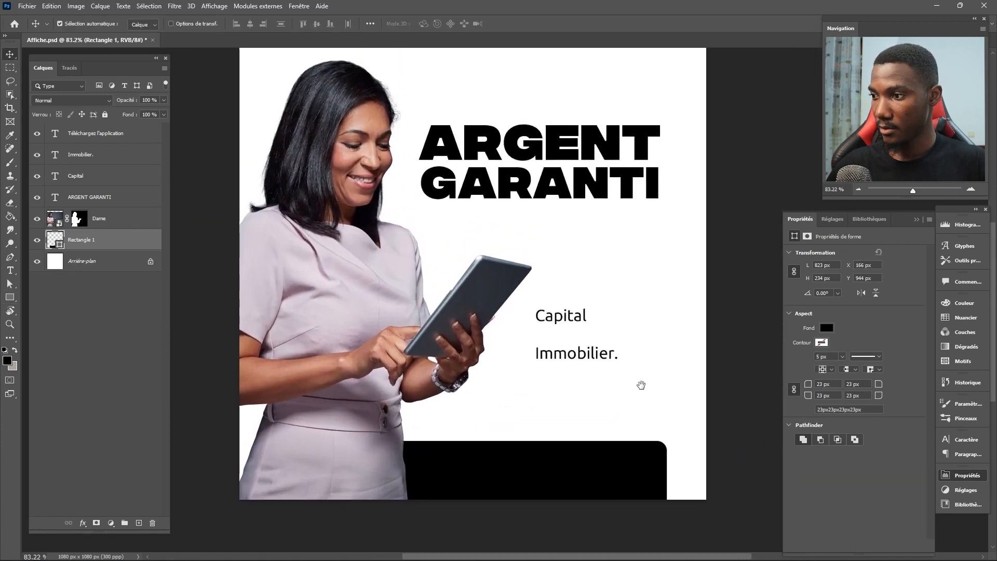
pyautogui.doubleClick(57, 242)
pyautogui.moveTo(707, 239); pyautogui.dragTo(704, 232)
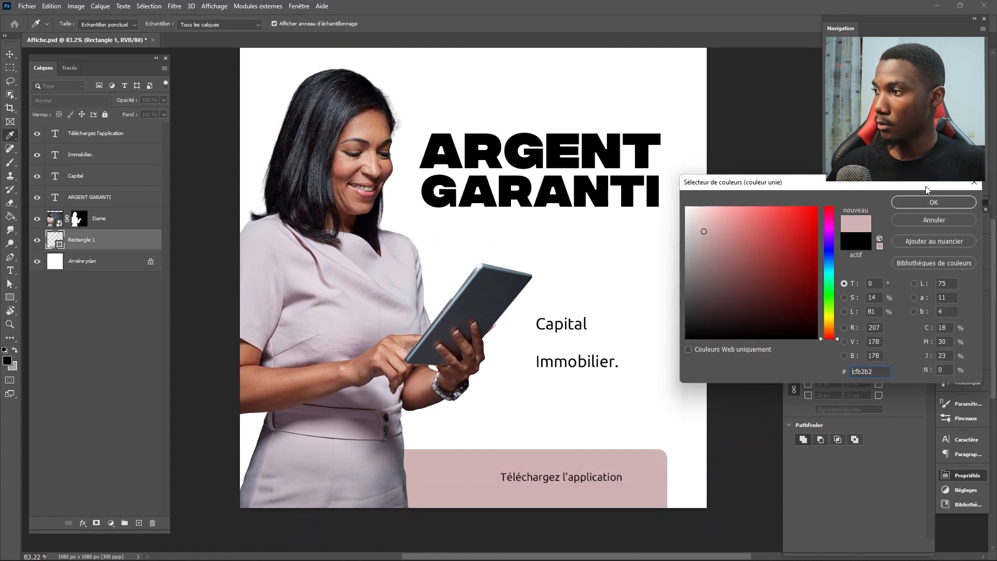
pyautogui.click(934, 202)
pyautogui.press('v')
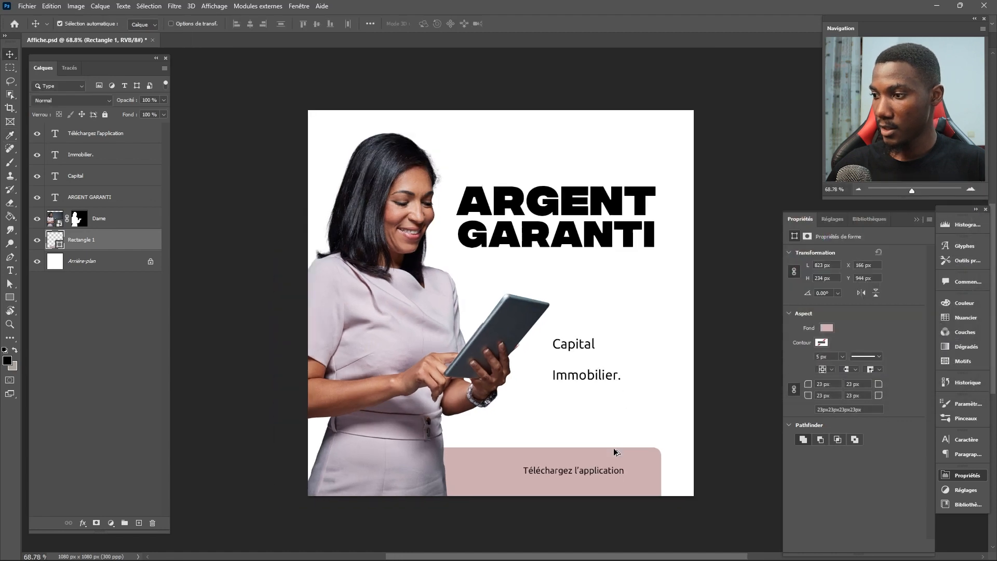
# Remove the full stop from the Immobilier. text
pyautogui.moveTo(592, 334); pyautogui.dragTo(597, 368)
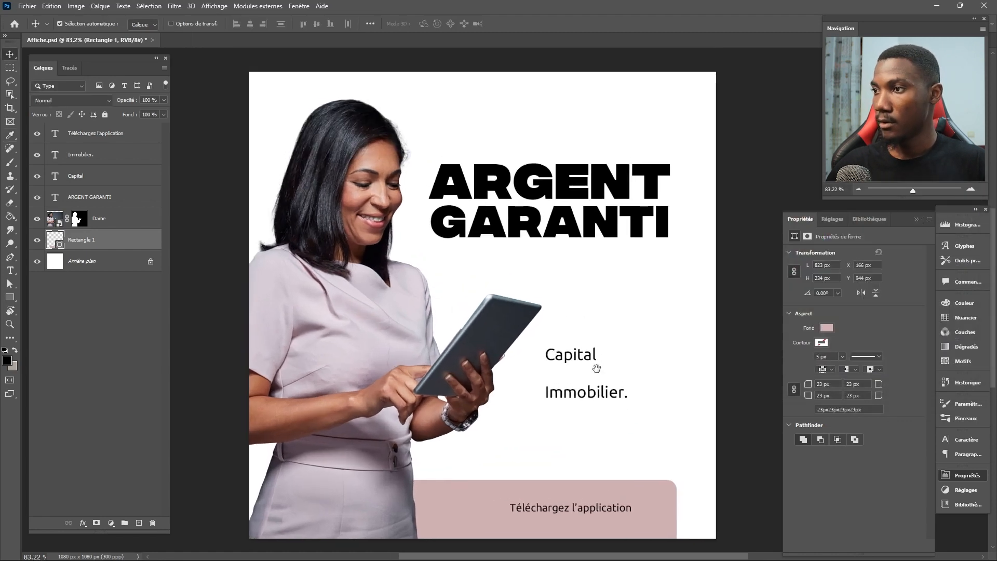
pyautogui.moveTo(587, 207); pyautogui.dragTo(578, 146)
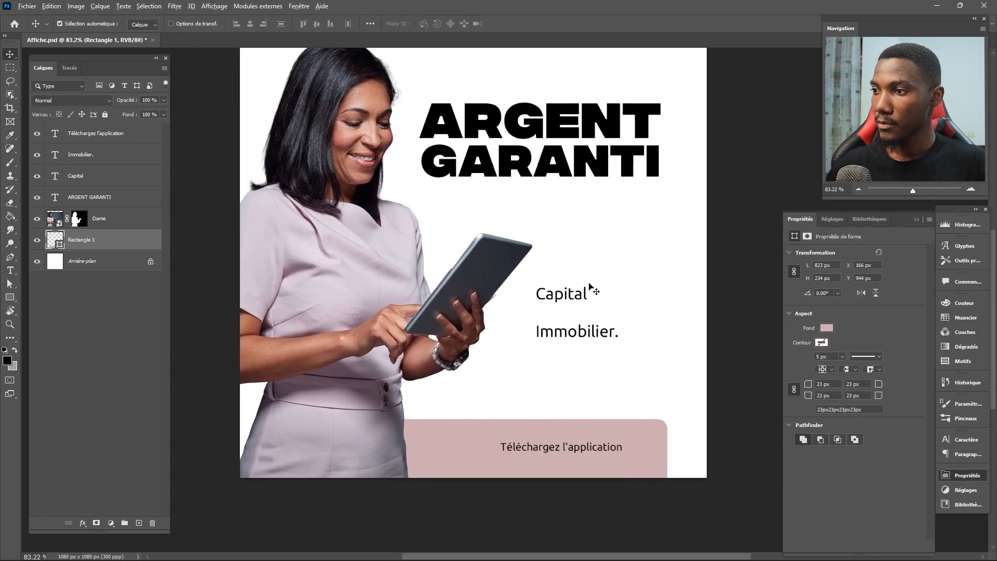
pyautogui.scroll(1, 589, 283)
pyautogui.moveTo(578, 333); pyautogui.dragTo(551, 307)
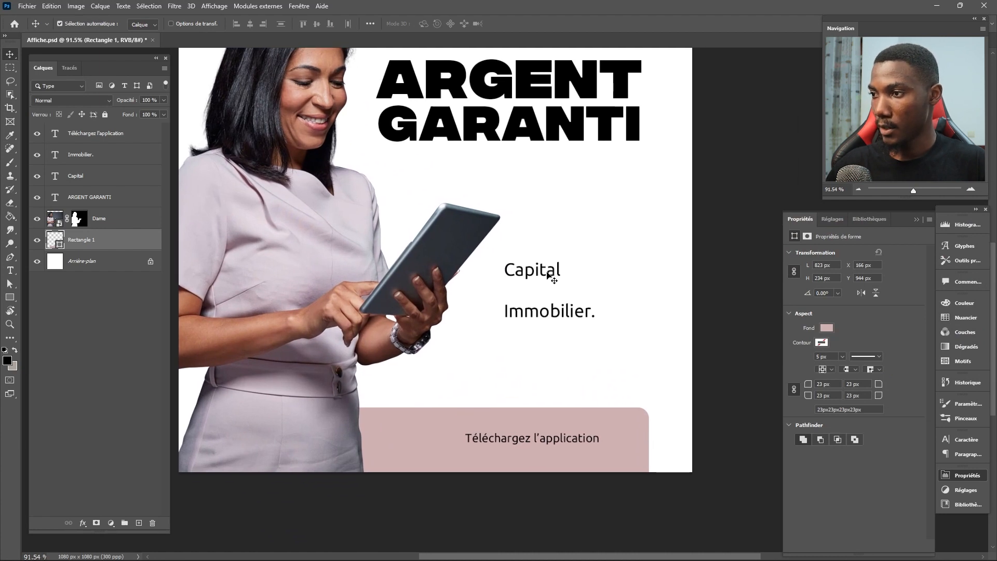
pyautogui.moveTo(566, 268); pyautogui.dragTo(546, 275)
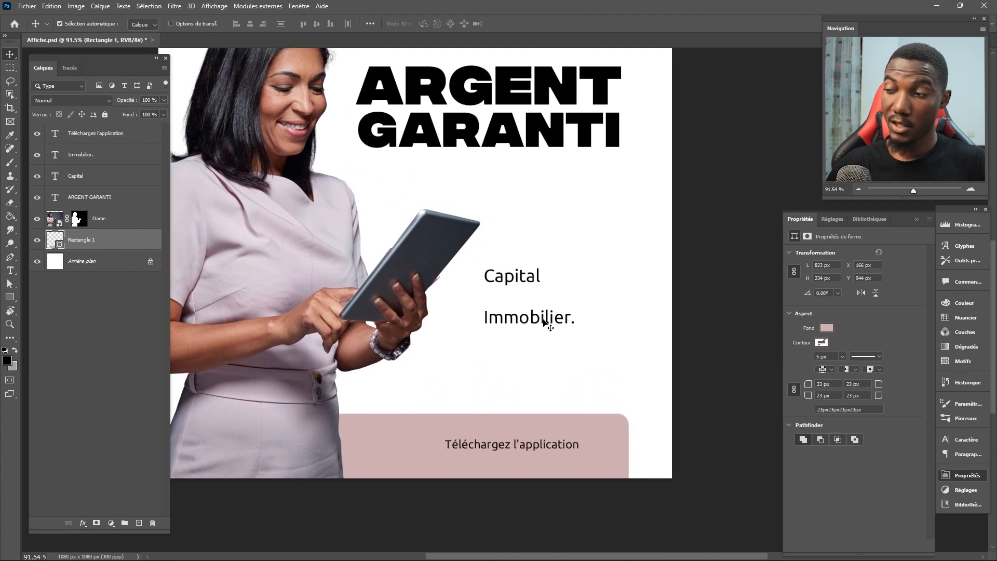
pyautogui.doubleClick(561, 320)
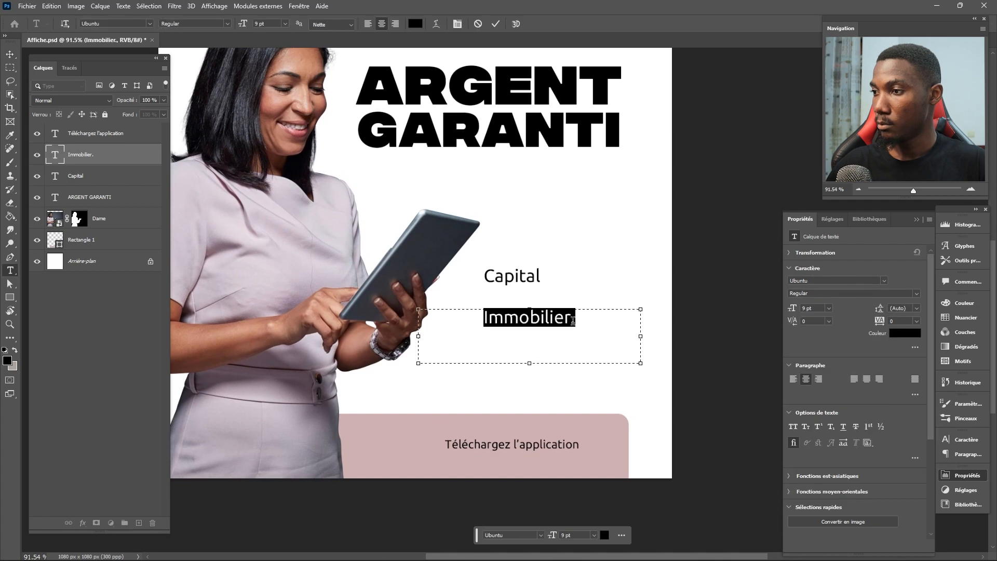
pyautogui.click(575, 320)
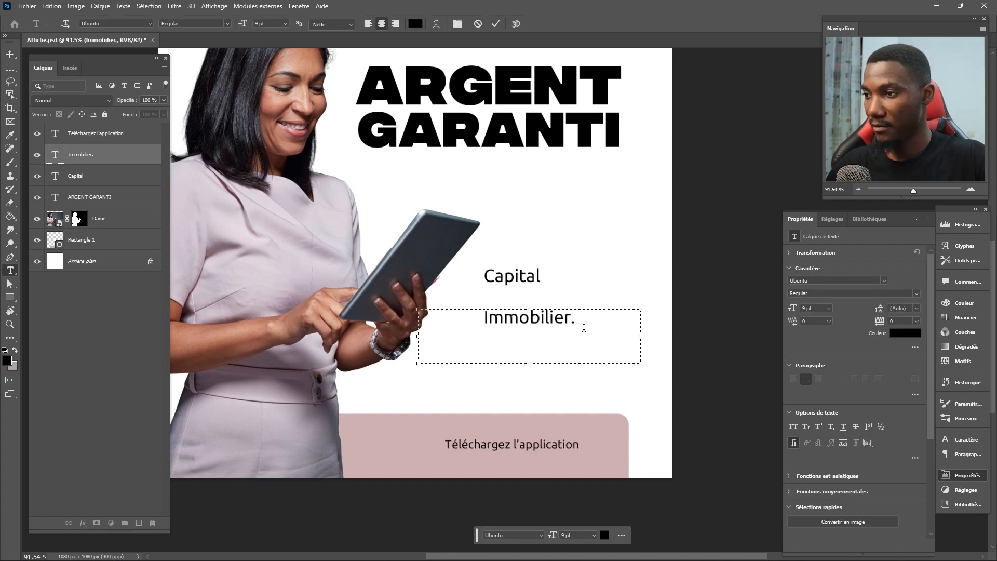
pyautogui.press('BackSpace')
pyautogui.hotkey('ctrl', 'Return')
pyautogui.press('v')
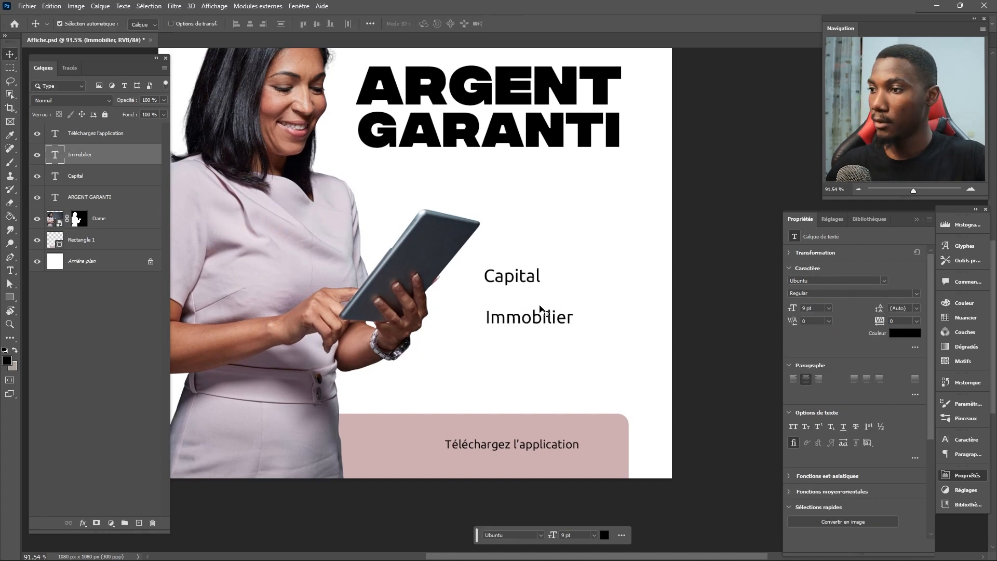
# Left-align the Capital and Immobilier texts together so they share the same starting edge
pyautogui.click(540, 321)
pyautogui.keyDown('shift'); pyautogui.click(531, 278); pyautogui.keyUp('shift')
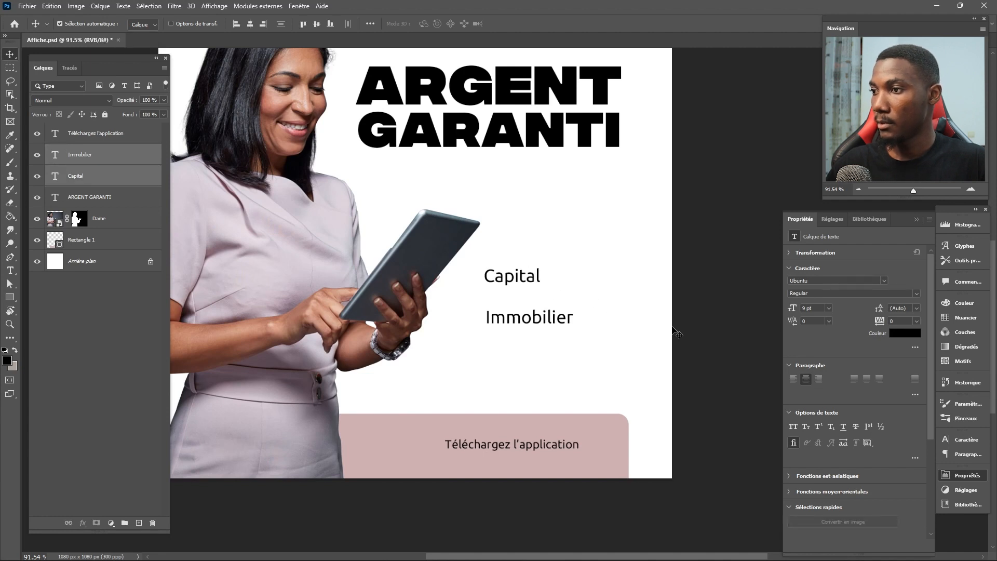
pyautogui.click(793, 382)
pyautogui.moveTo(479, 322); pyautogui.dragTo(544, 322)
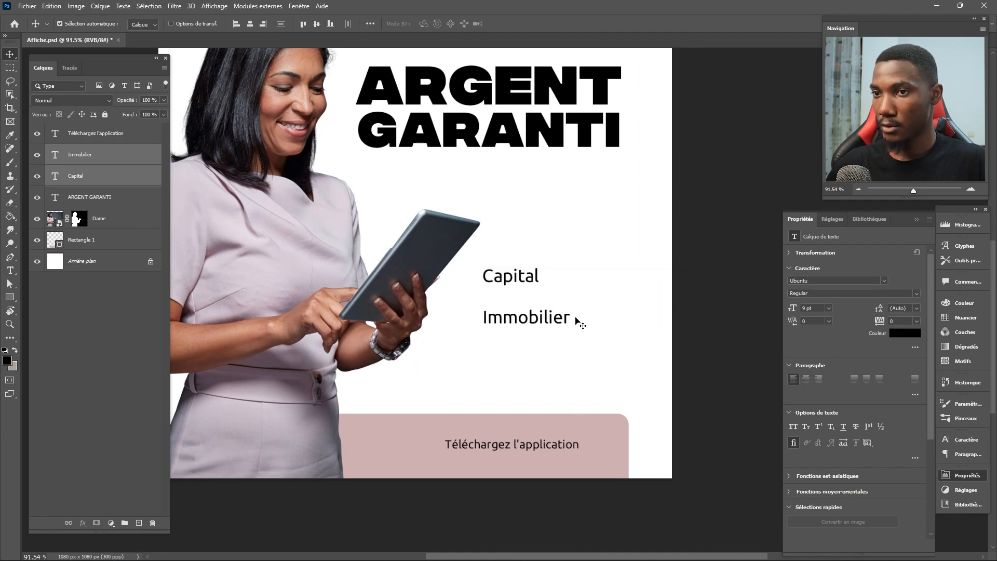
pyautogui.click(685, 312)
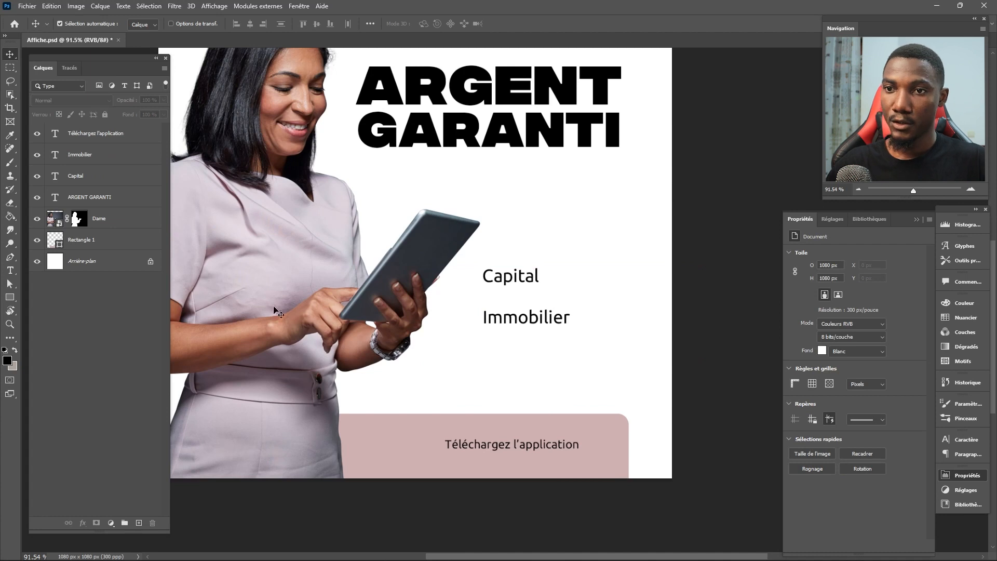
# Draw a rectangle about 322 × 66 px over the word Capital and round its corners to 16 px
pyautogui.click(12, 298)
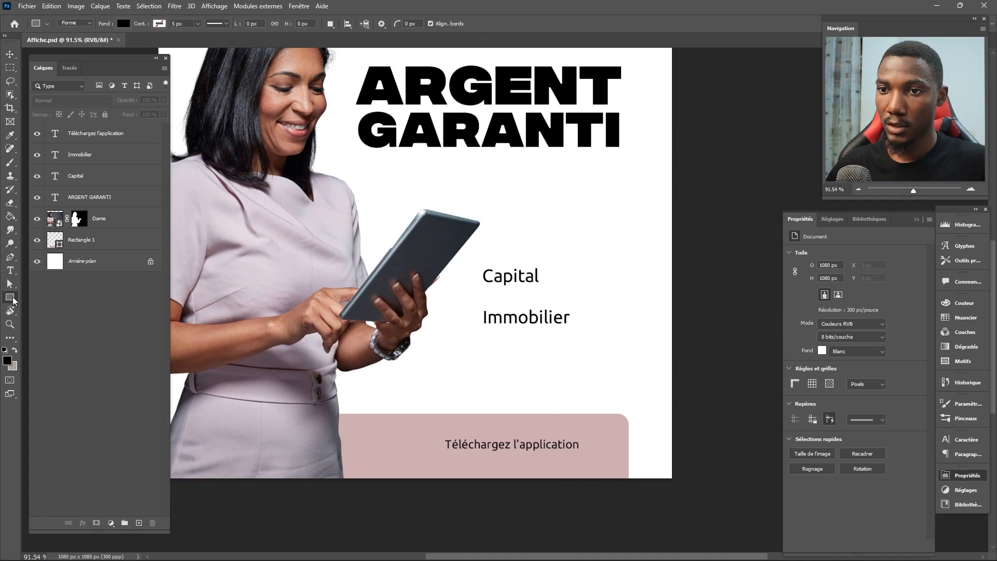
pyautogui.moveTo(546, 218); pyautogui.dragTo(531, 223)
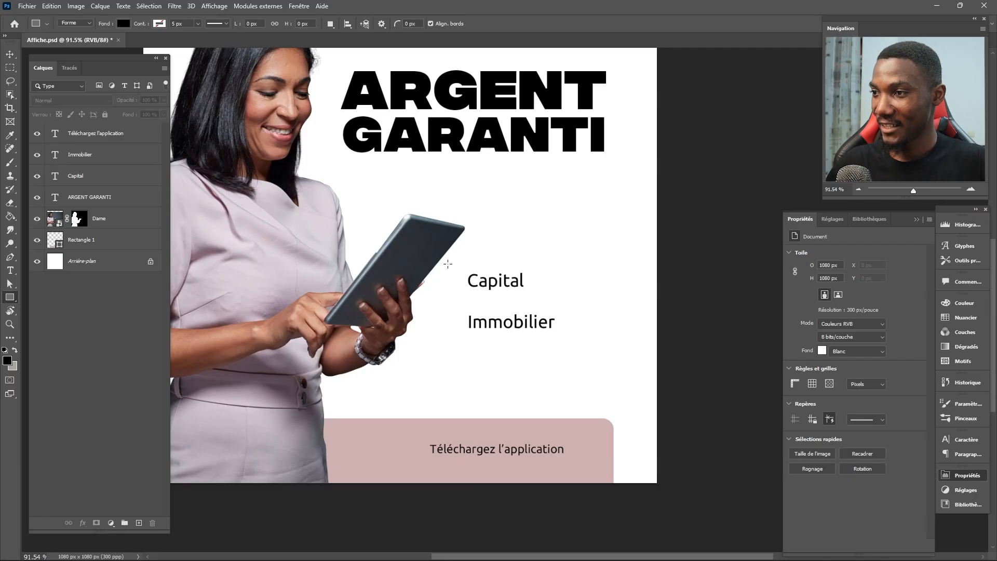
pyautogui.moveTo(447, 264); pyautogui.dragTo(600, 295)
pyautogui.press('v')
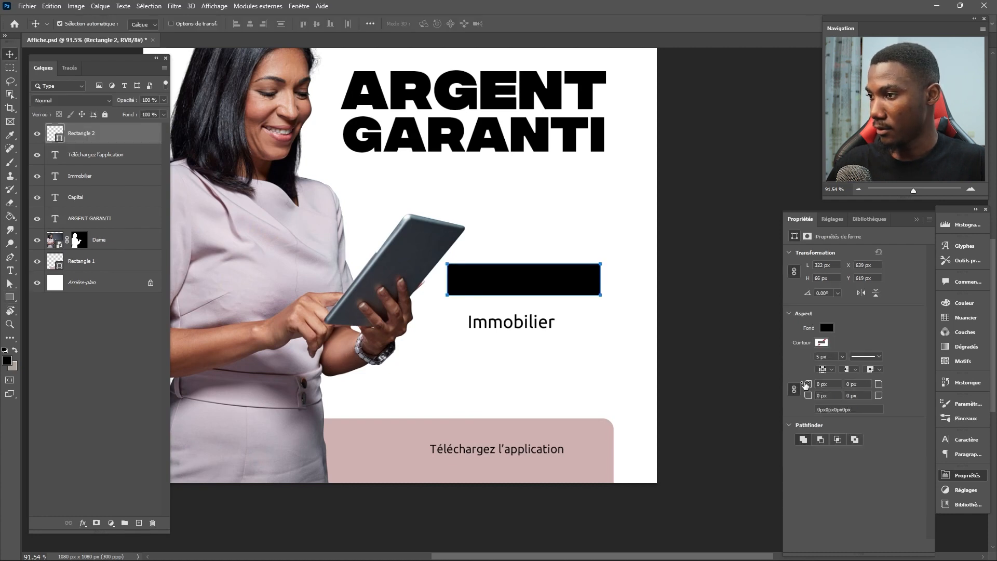
pyautogui.moveTo(805, 384); pyautogui.dragTo(814, 385)
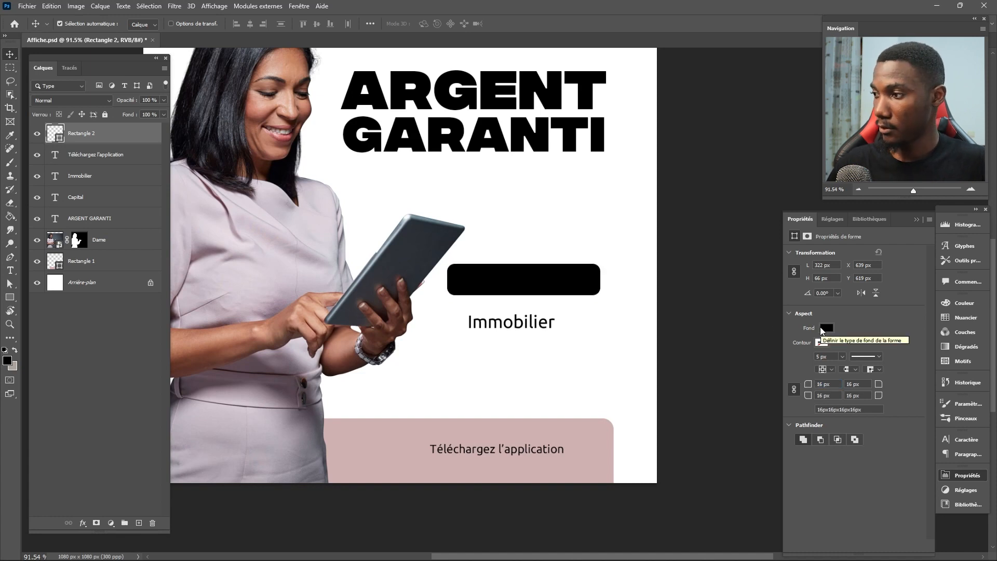
# Turn the rectangle over Capital into a frame with no fill and a black 3 px outline
pyautogui.click(826, 330)
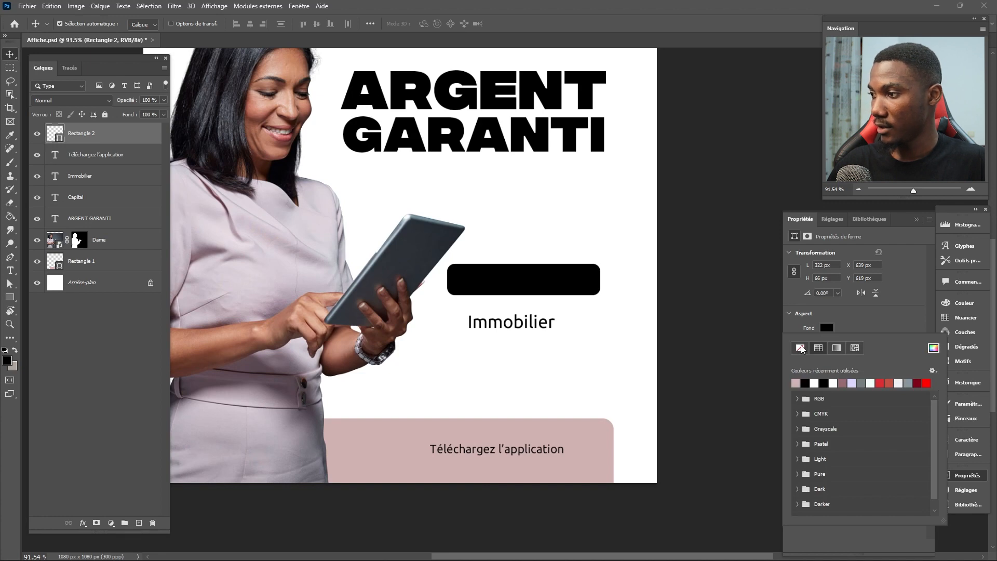
pyautogui.click(800, 348)
pyautogui.click(844, 324)
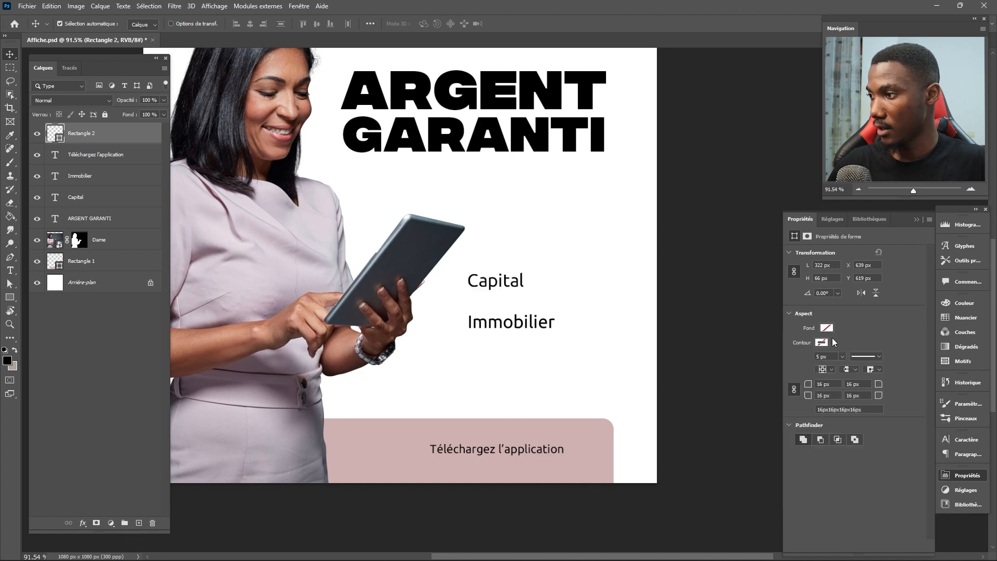
pyautogui.click(822, 343)
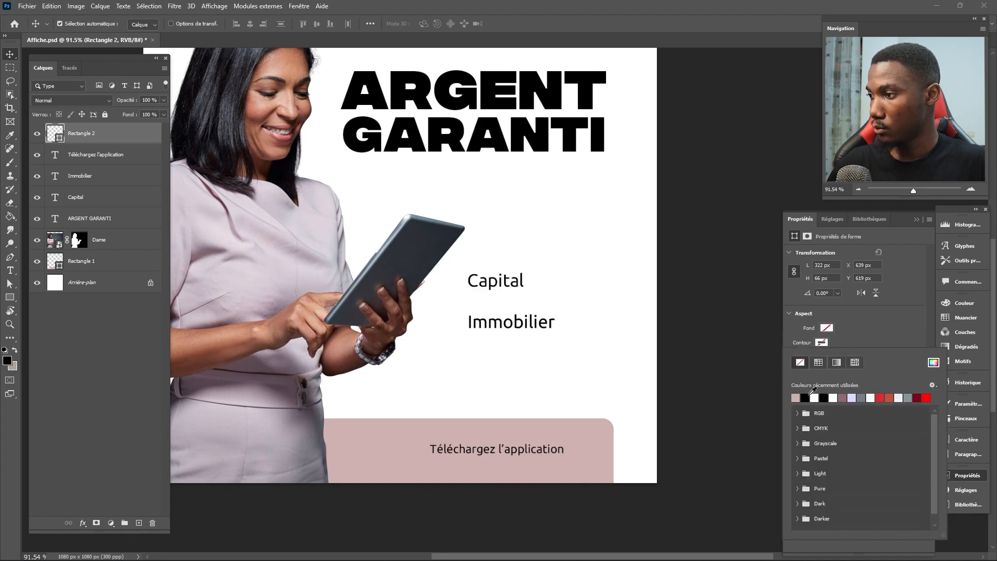
pyautogui.click(806, 398)
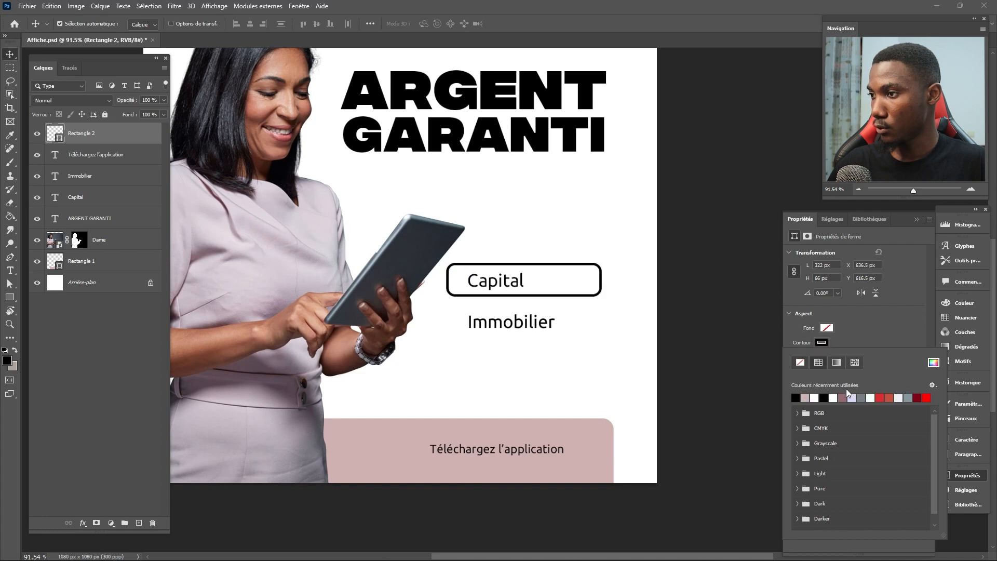
pyautogui.click(877, 335)
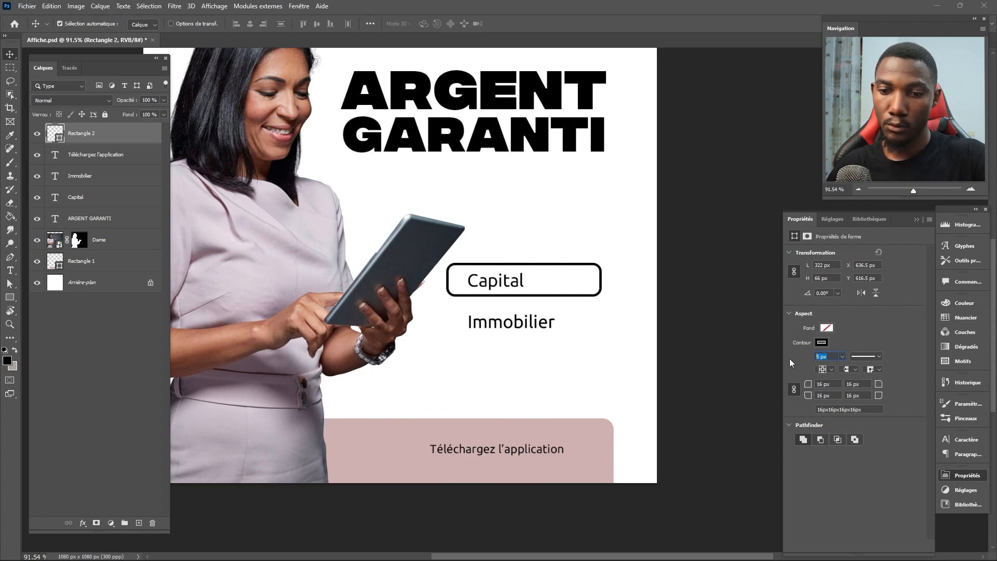
pyautogui.write('3')
pyautogui.press('Return')
# Duplicate the Capital frame and shrink the copy to a small box of about 65 × 51 px inside the frame's right end
pyautogui.scroll(-3, 601, 307)
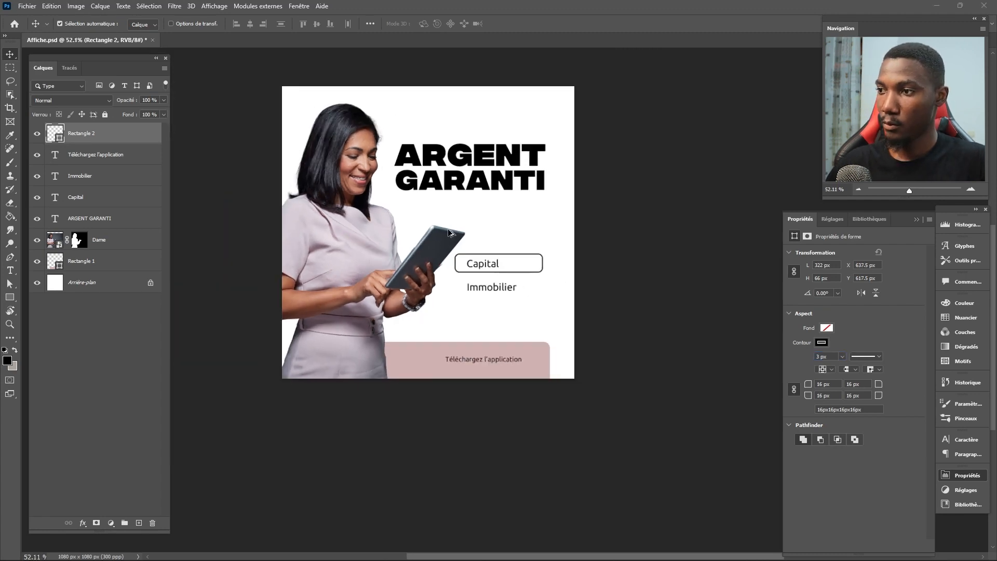
pyautogui.scroll(6, 530, 244)
pyautogui.scroll(-1, 304, 215)
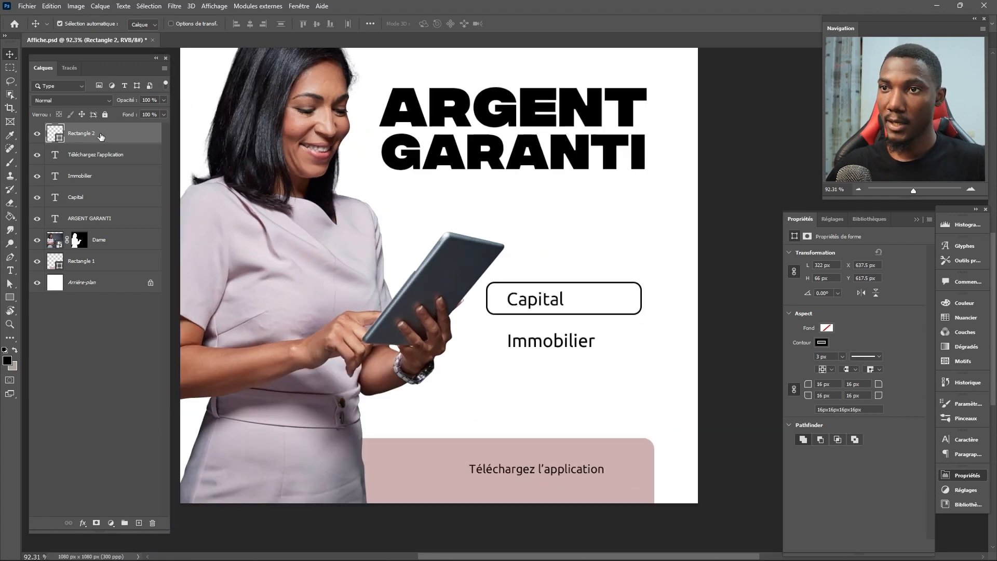
pyautogui.hotkey('ctrl', 'j')
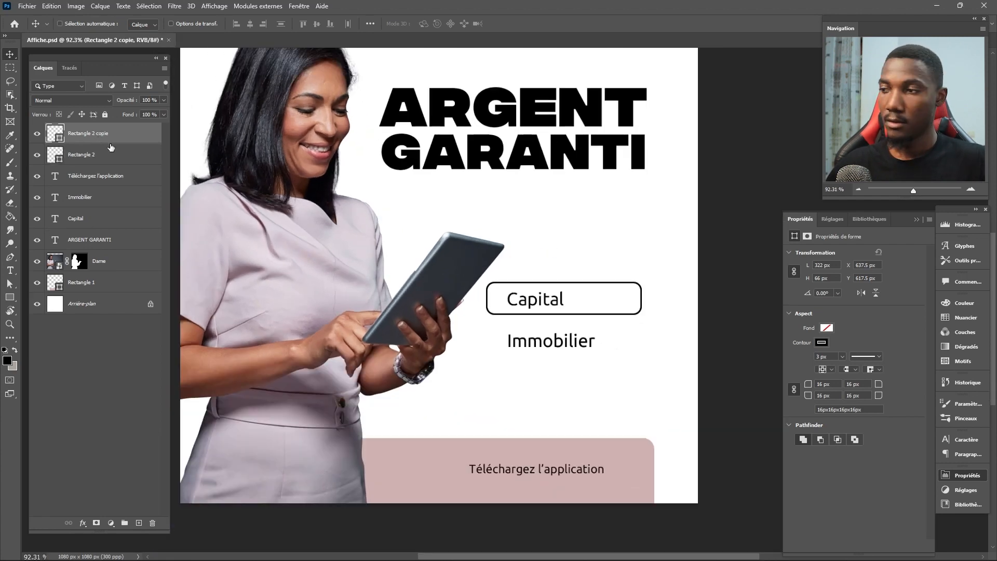
pyautogui.hotkey('ctrl', 't')
pyautogui.moveTo(485, 305); pyautogui.dragTo(624, 292)
pyautogui.scroll(5, 605, 304)
pyautogui.press('Return')
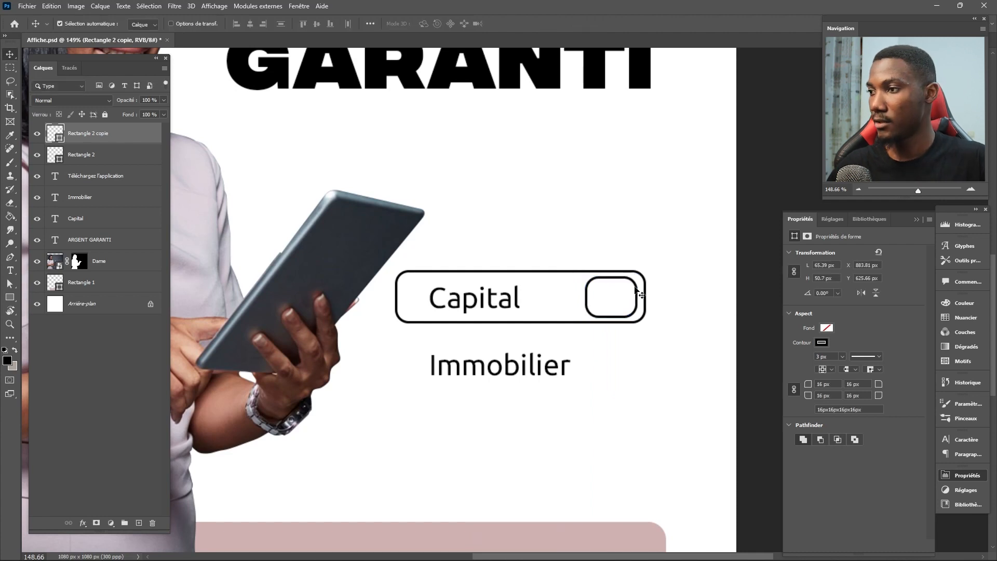
# Nudge the small box slightly right within the Capital frame and set its corner radius to 10 px
pyautogui.press('Right')
pyautogui.press('Right')
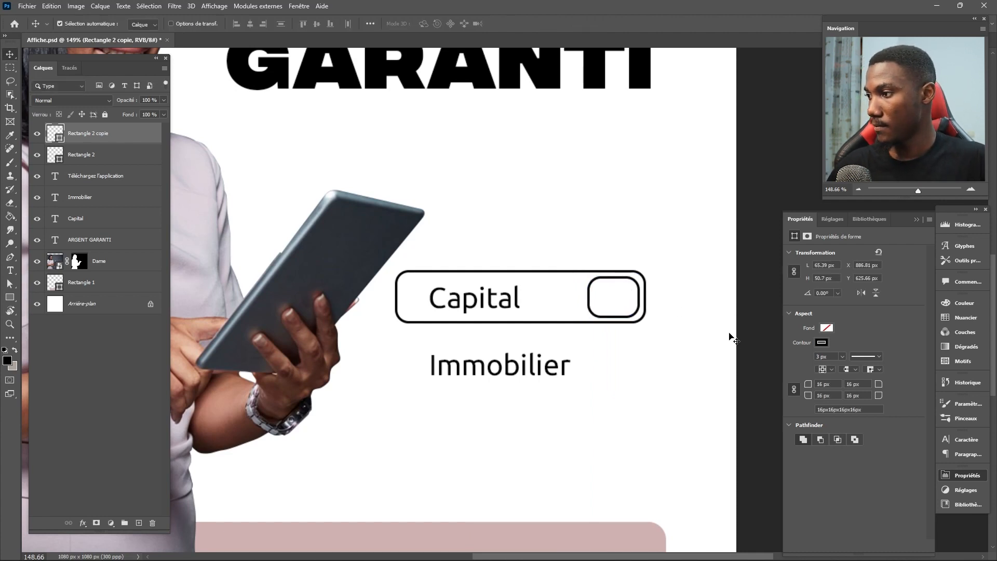
pyautogui.moveTo(807, 384); pyautogui.dragTo(806, 387)
pyautogui.scroll(-4, 649, 334)
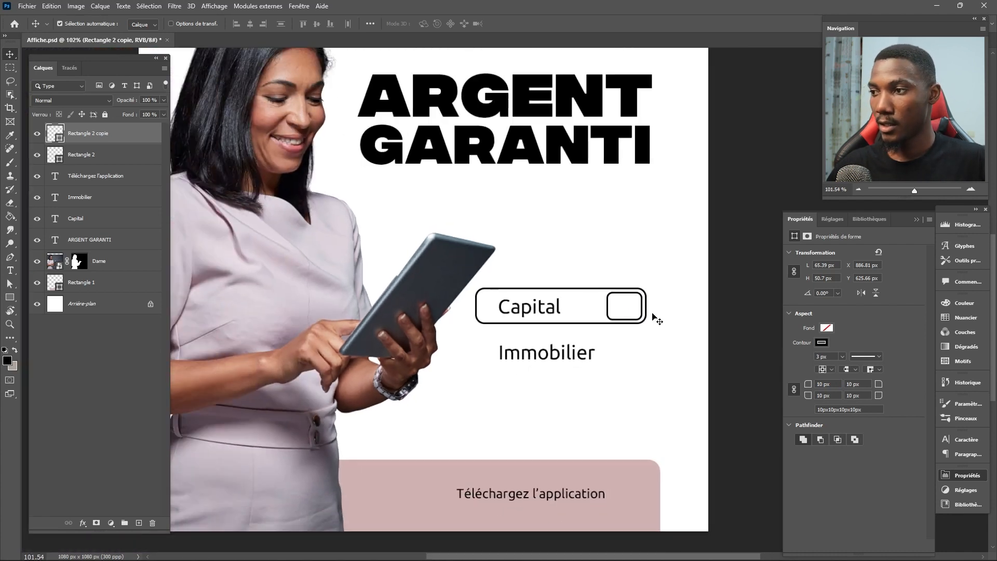
# Group the Capital frame and its small inner box into one layer group
pyautogui.scroll(-2, 657, 320)
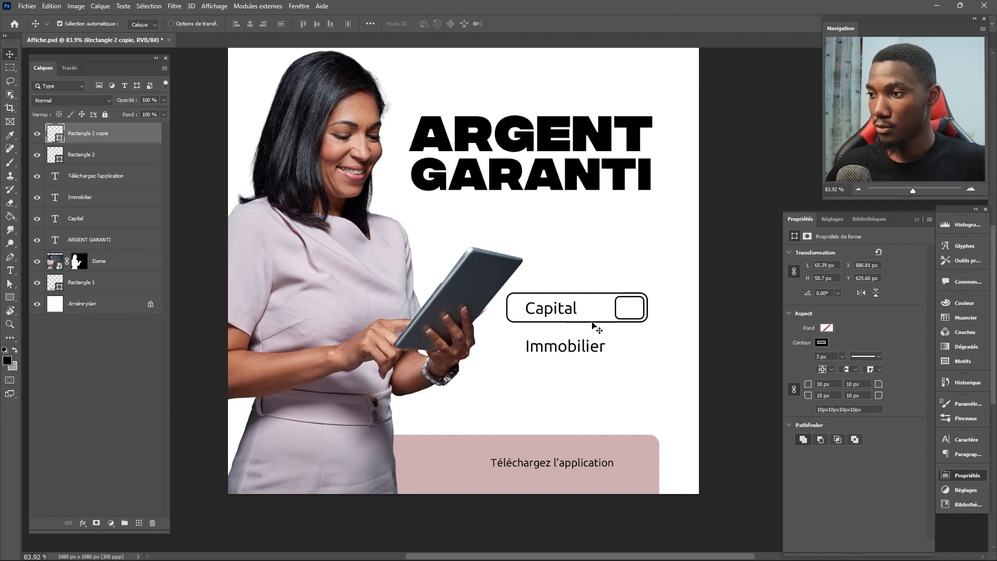
pyautogui.scroll(2, 644, 319)
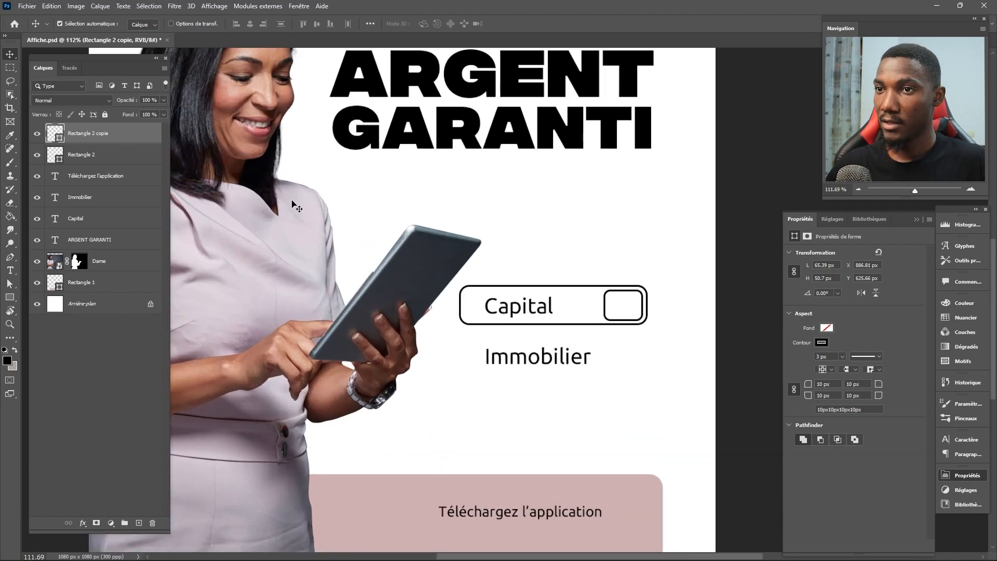
pyautogui.keyDown('shift'); pyautogui.click(124, 156); pyautogui.keyUp('shift')
pyautogui.scroll(2, 602, 305)
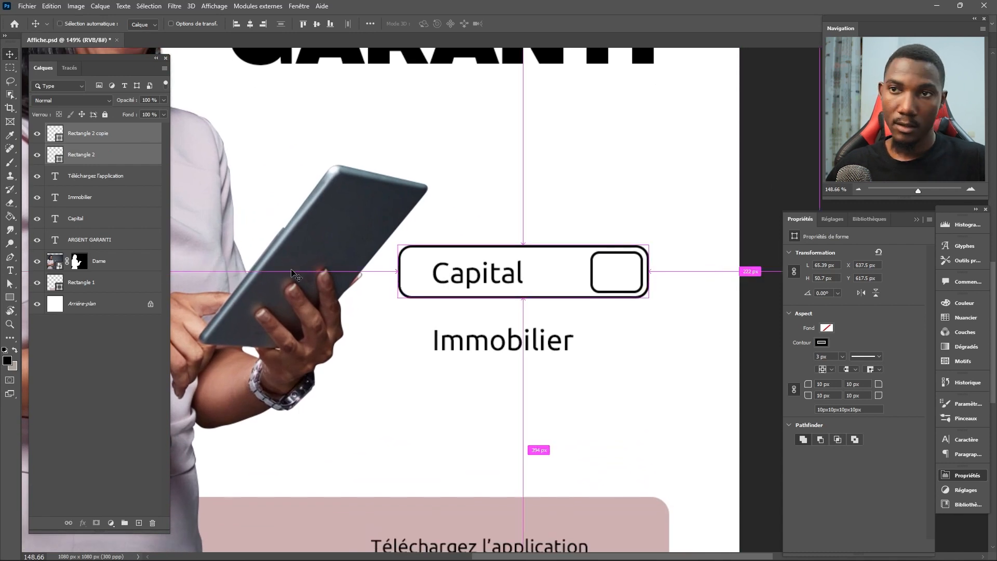
pyautogui.hotkey('ctrl', 'g')
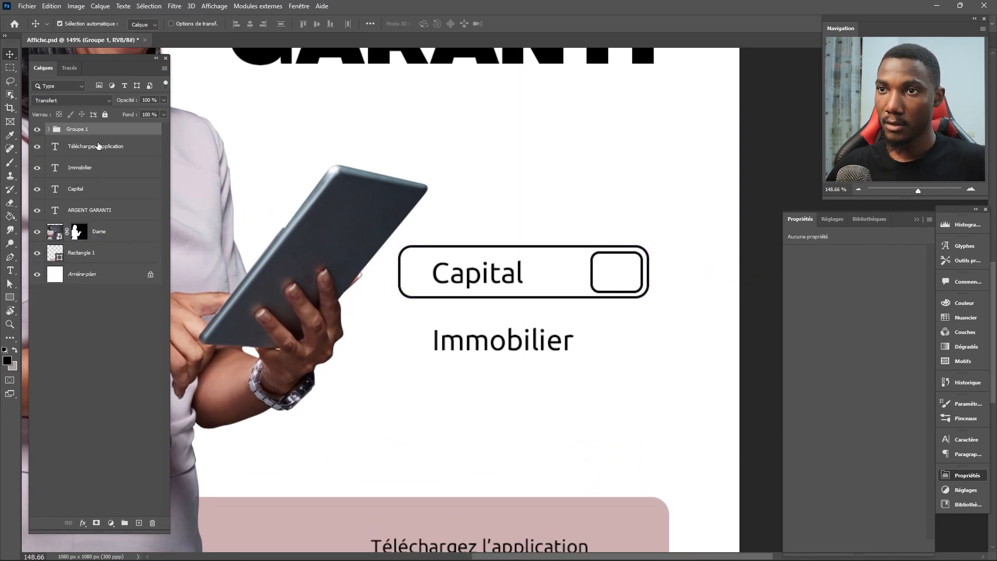
# Duplicate the frame group and move the copy straight down around the word Immobilier
pyautogui.hotkey('ctrl', 'j')
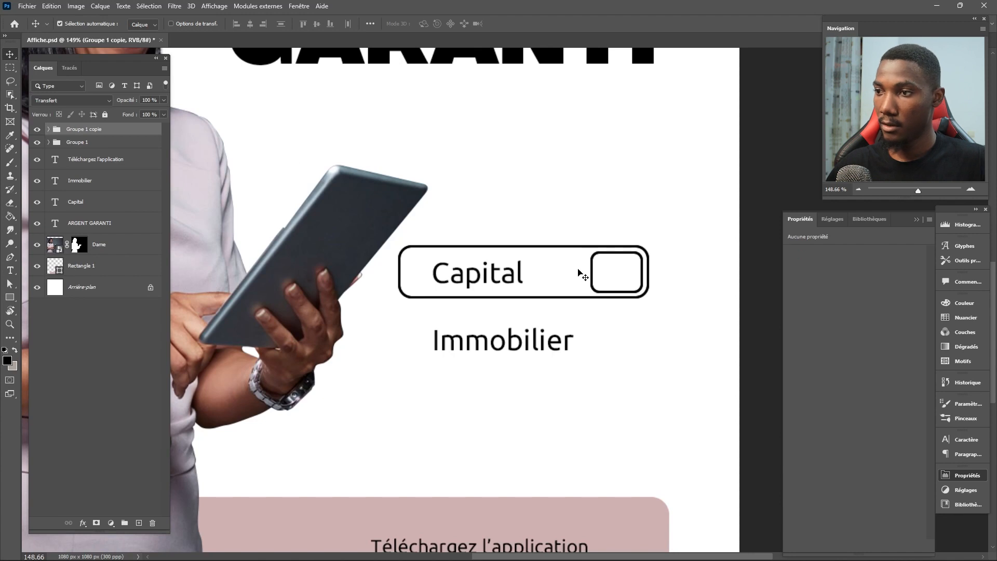
pyautogui.hotkey('ctrl', 't')
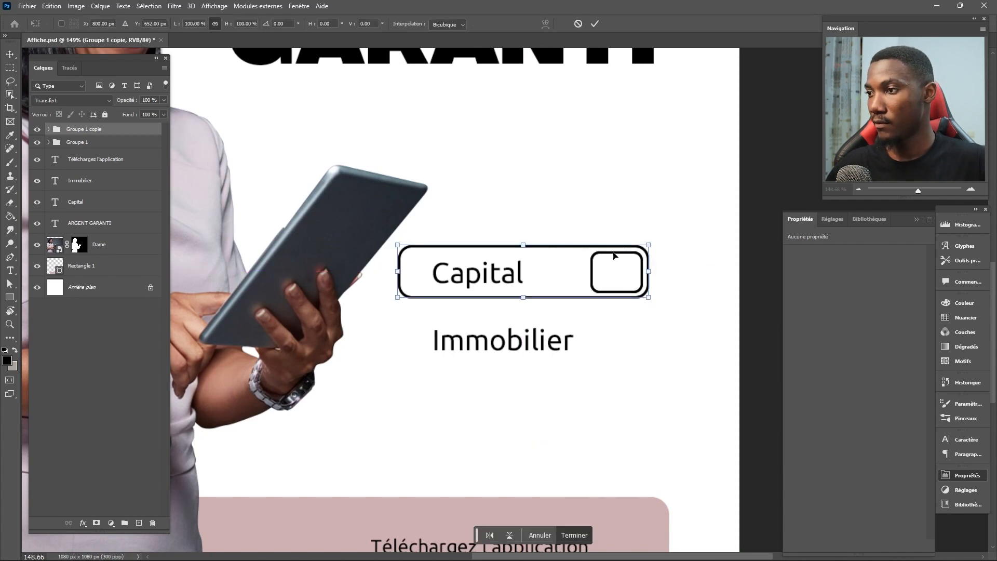
pyautogui.moveTo(614, 254); pyautogui.dragTo(613, 324)
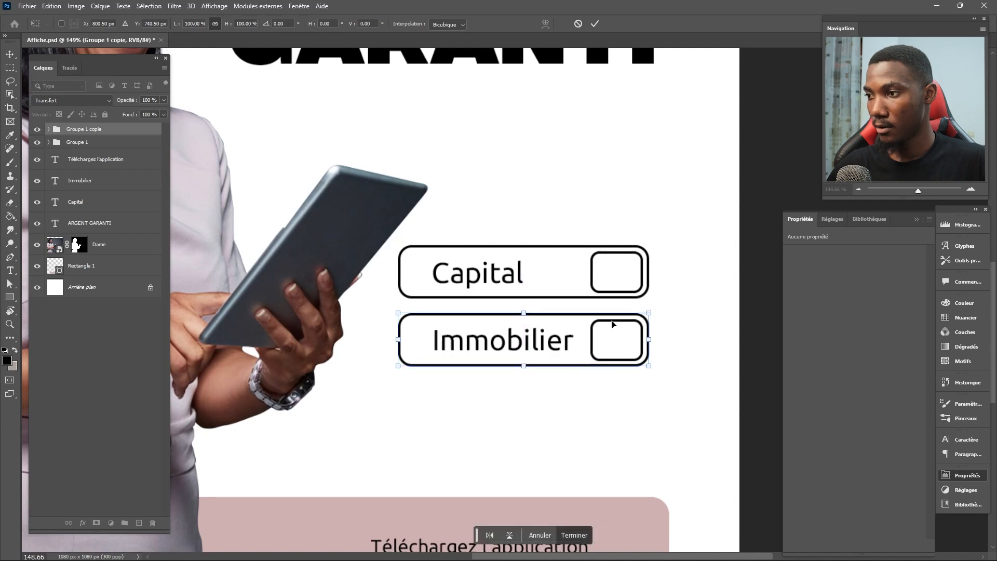
pyautogui.press('Return')
pyautogui.hotkey('ctrl', '0')
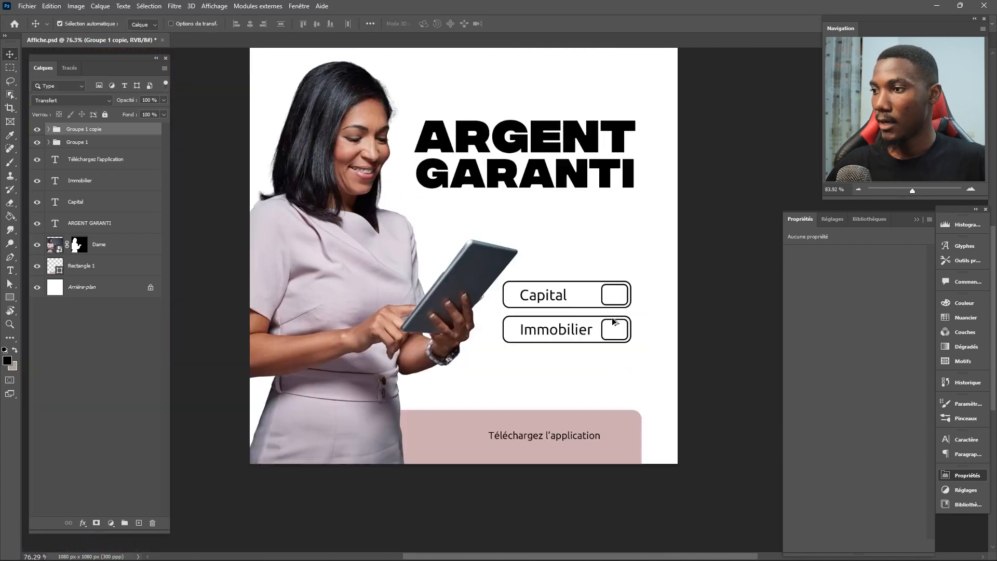
# Shift the Capital and Immobilier texts together slightly left inside their frames
pyautogui.click(721, 333)
pyautogui.scroll(4, 606, 351)
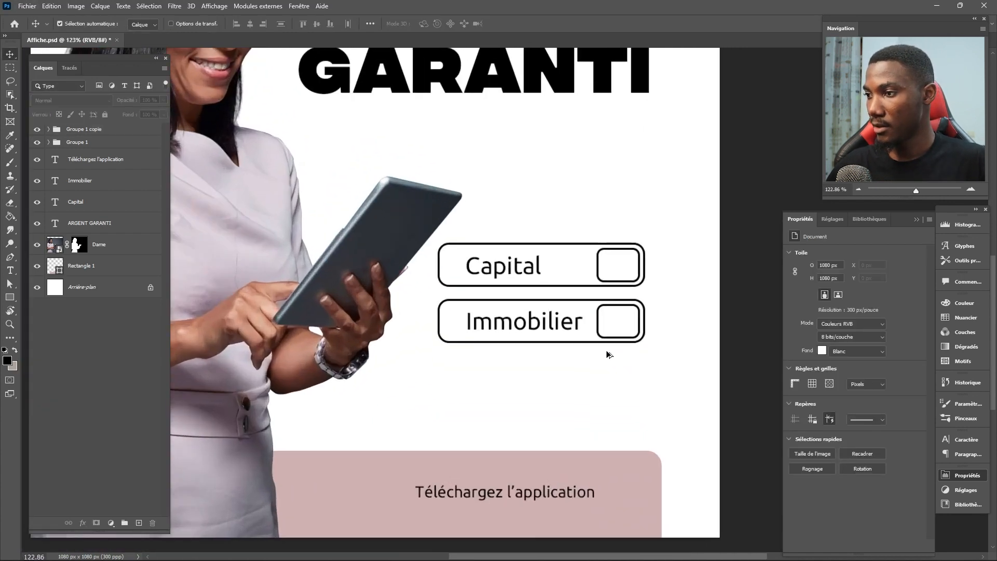
pyautogui.click(573, 326)
pyautogui.keyDown('shift'); pyautogui.click(493, 263); pyautogui.keyUp('shift')
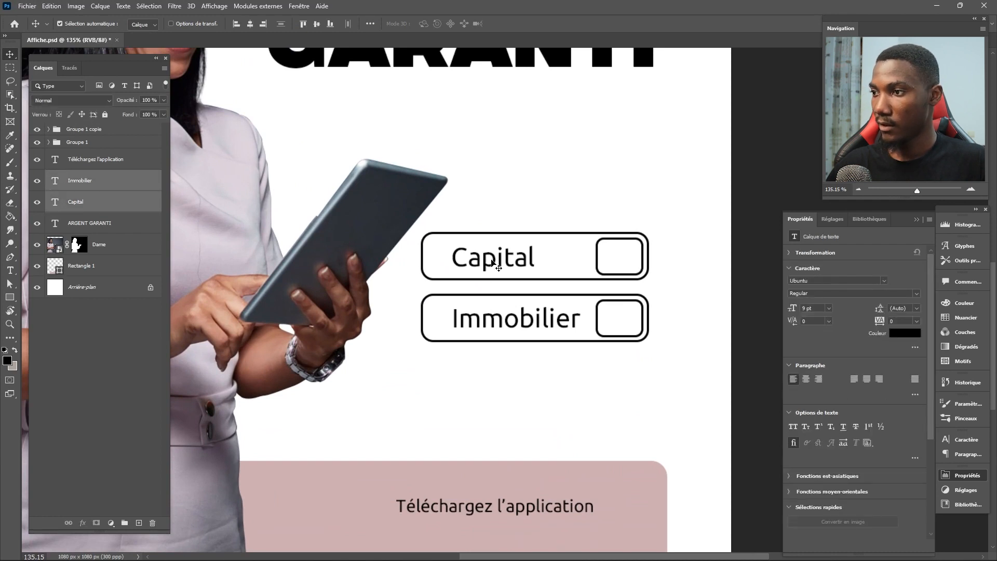
pyautogui.press('Left')
pyautogui.press('Left')
pyautogui.press('Left')
pyautogui.press('Down')
pyautogui.press('Down')
pyautogui.moveTo(498, 259); pyautogui.dragTo(494, 258)
pyautogui.press('Up')
pyautogui.press('Up')
pyautogui.press('Up')
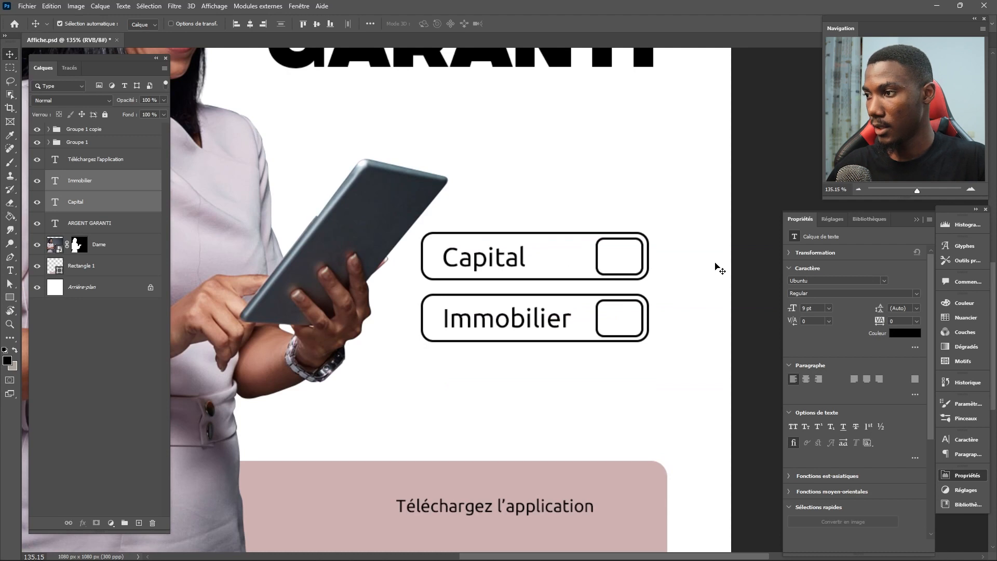
pyautogui.click(748, 271)
# Copy the Capital text into the small box of its frame and replace the copy's wording with €
pyautogui.click(483, 260)
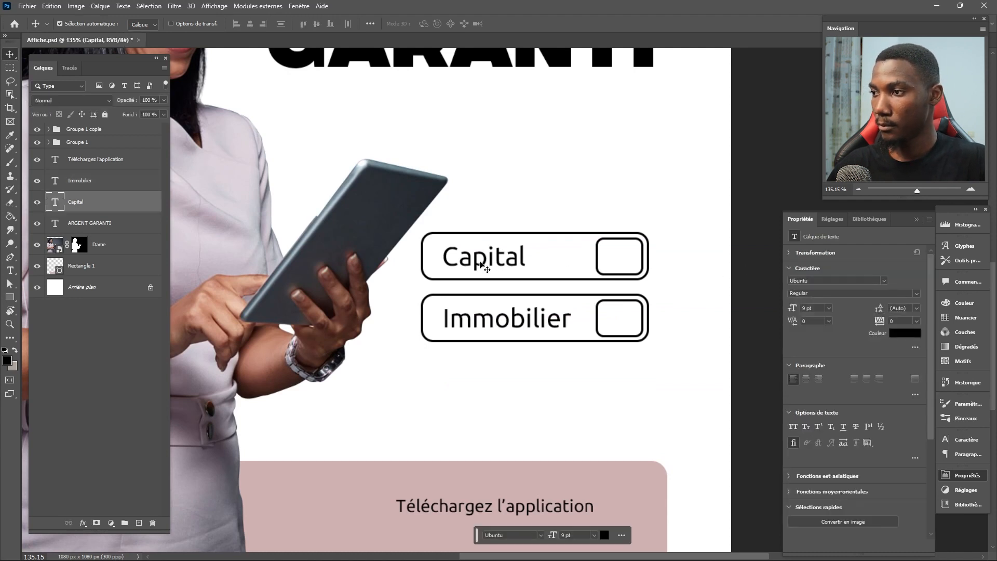
pyautogui.keyDown('alt'); pyautogui.moveTo(481, 266); pyautogui.dragTo(631, 258); pyautogui.keyUp('alt')
pyautogui.doubleClick(629, 255)
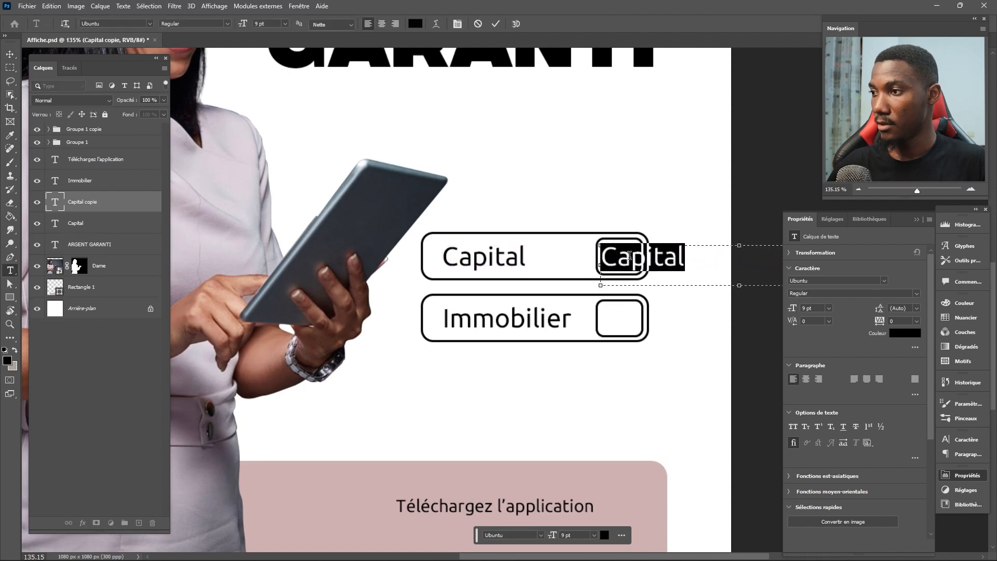
pyautogui.write('€')
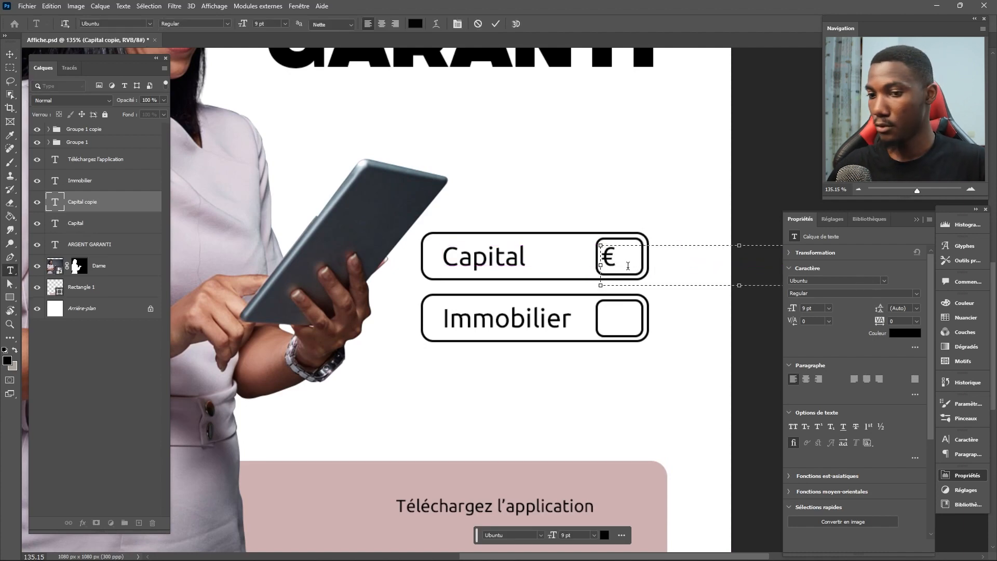
# Narrow the € text area to the width of the small box and centre-align the symbol
pyautogui.scroll(-4, 628, 266)
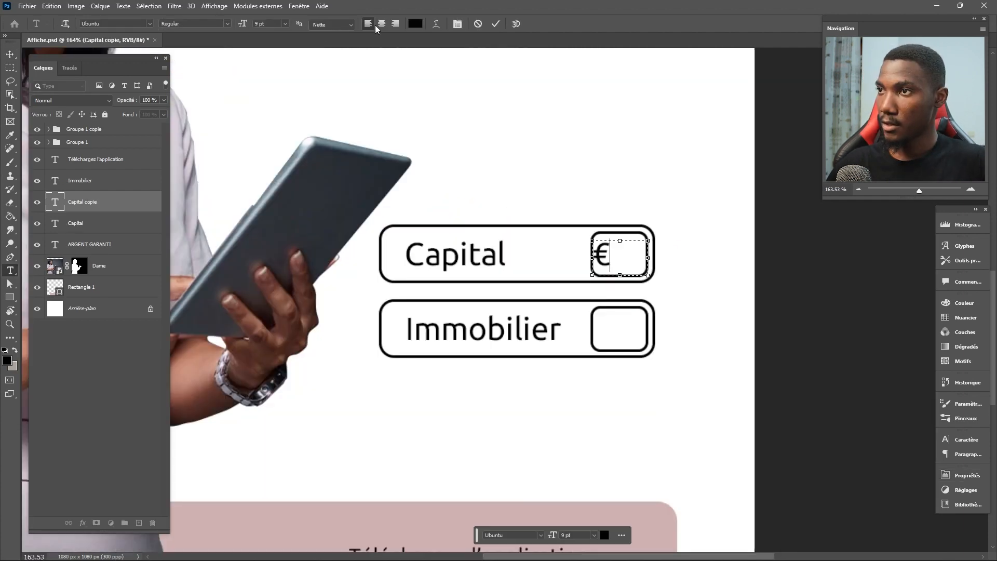
pyautogui.click(382, 24)
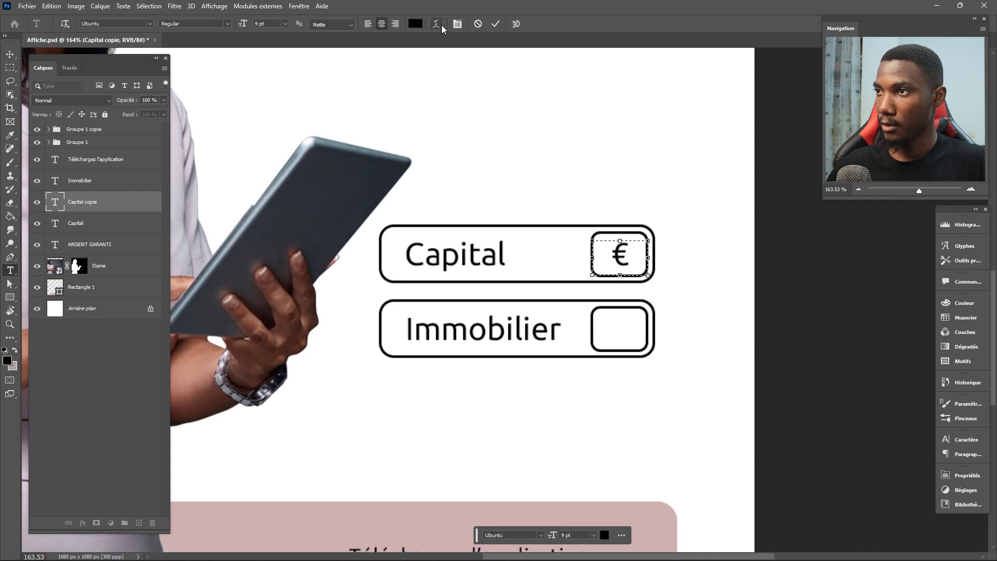
pyautogui.click(496, 24)
pyautogui.press('v')
pyautogui.scroll(-4, 496, 270)
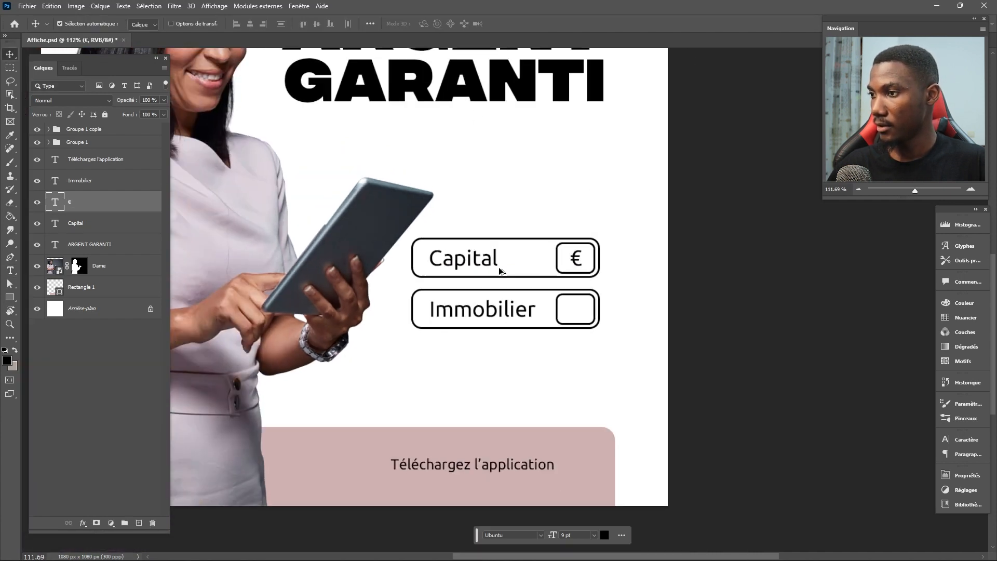
# Draw a black triangle about 22.5 × 19.5 px inside the small box of the Immobilier frame
pyautogui.scroll(4, 501, 272)
pyautogui.moveTo(638, 334); pyautogui.dragTo(600, 287)
pyautogui.scroll(1, 566, 285)
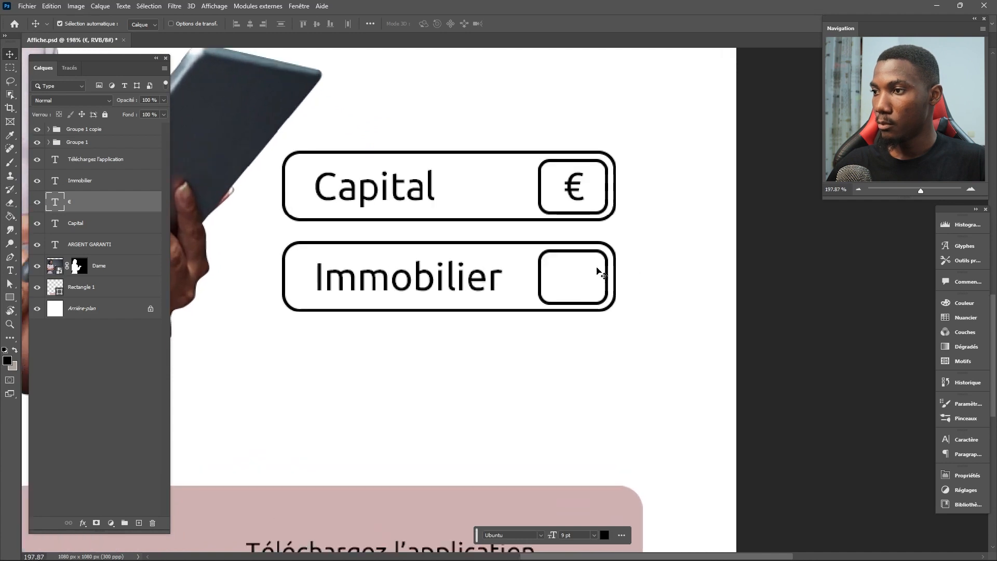
pyautogui.scroll(1, 600, 275)
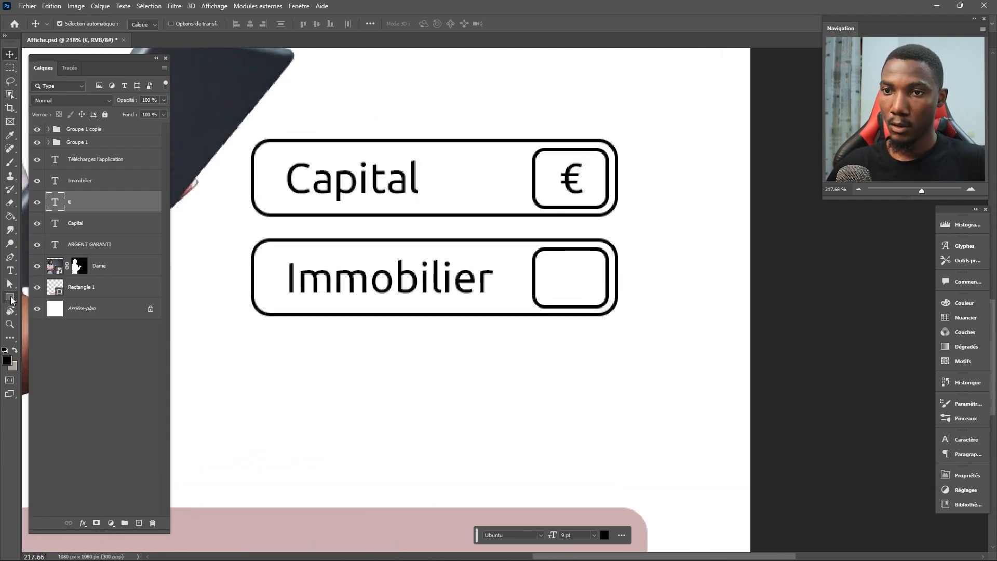
pyautogui.click(10, 299)
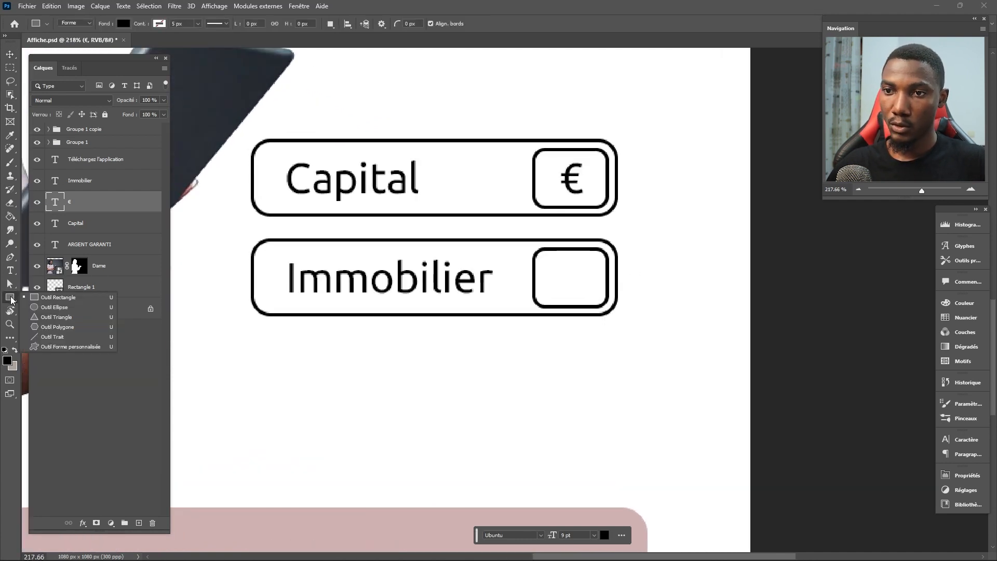
pyautogui.click(70, 318)
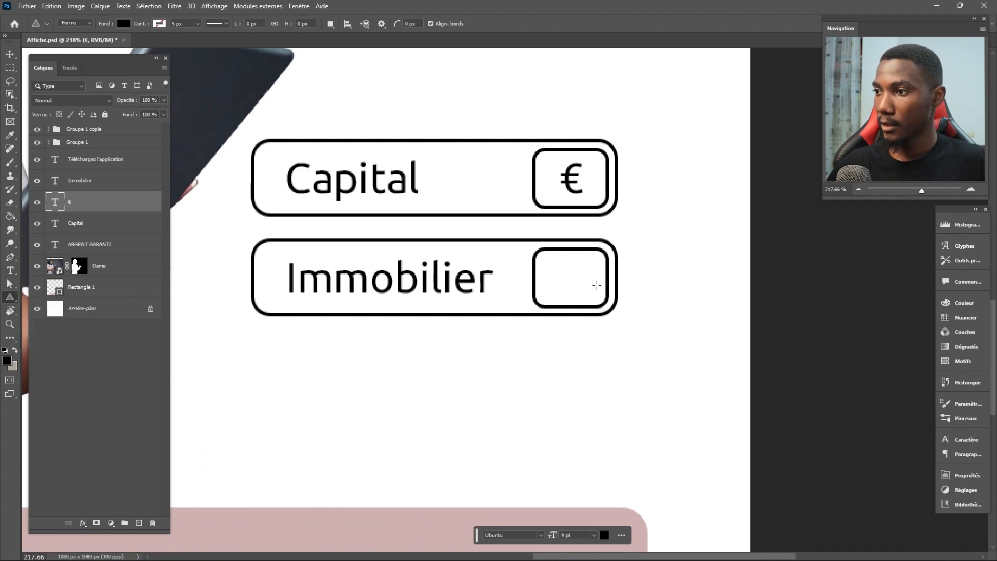
pyautogui.moveTo(570, 277); pyautogui.dragTo(589, 301)
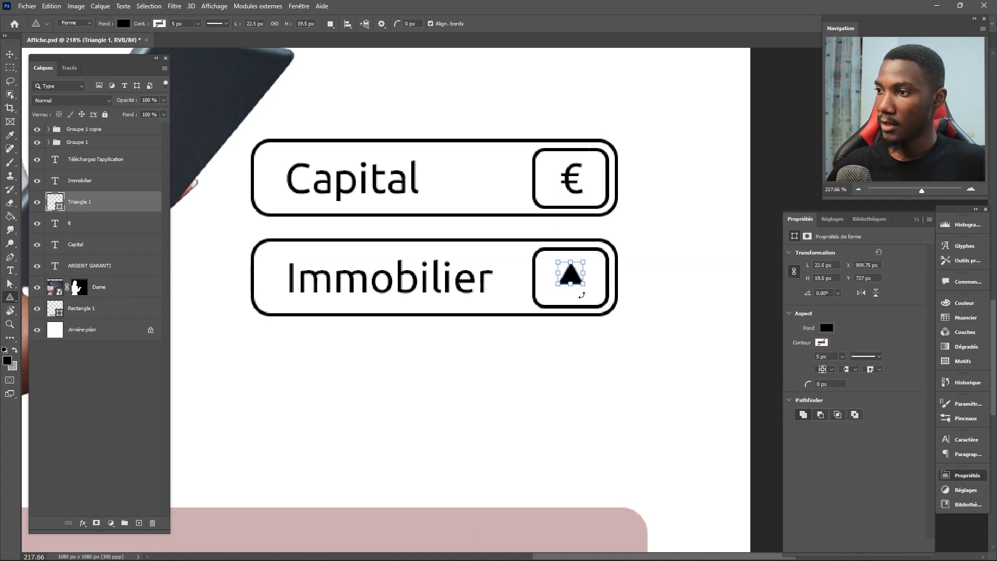
# Rotate the triangle 180° to point downward and flatten it to about 12 px high
pyautogui.press('v')
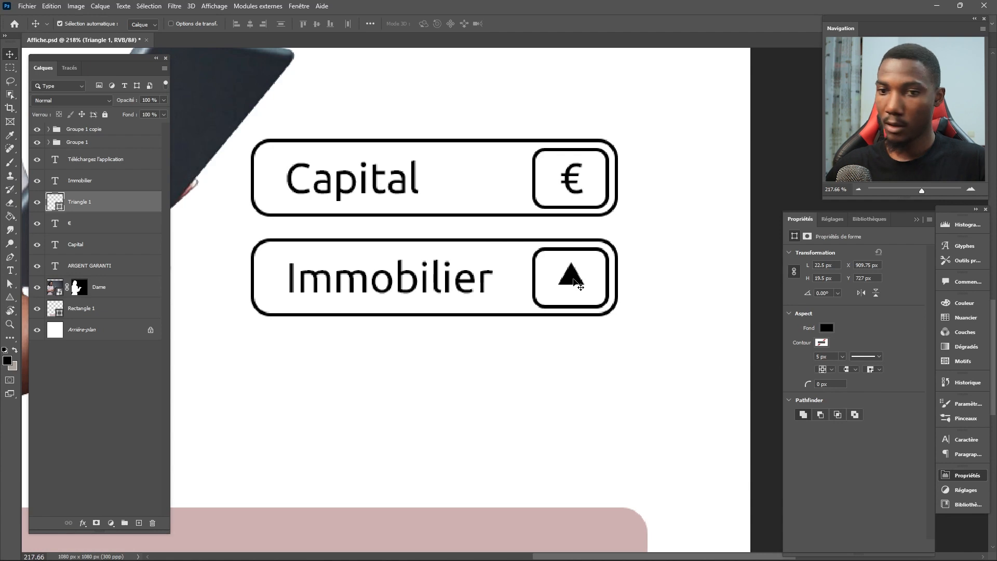
pyautogui.hotkey('ctrl', 't')
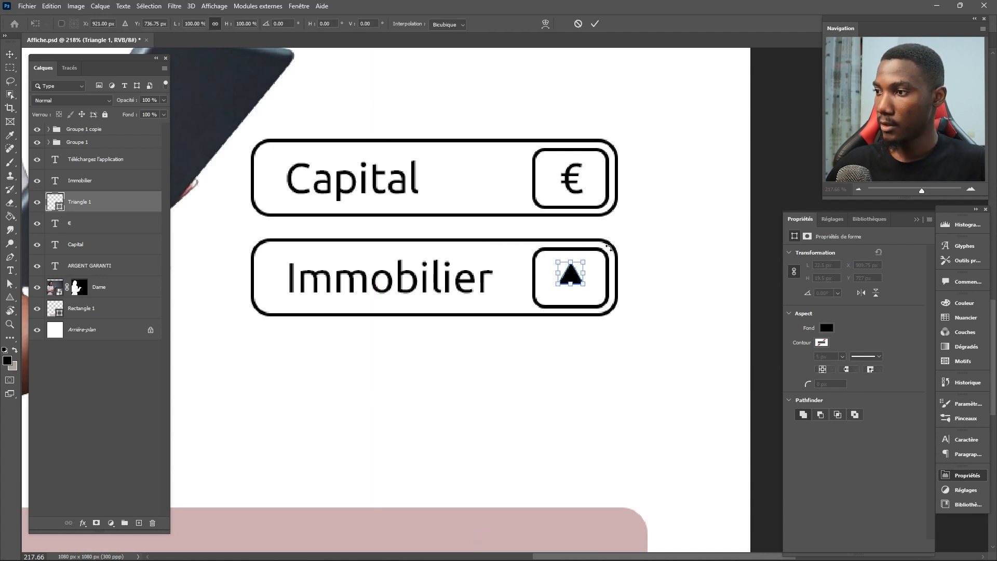
pyautogui.moveTo(597, 262)
pyautogui.mouseDown()
pyautogui.moveTo(578, 299)
pyautogui.moveTo(590, 280)
pyautogui.moveTo(577, 263)
pyautogui.mouseUp()
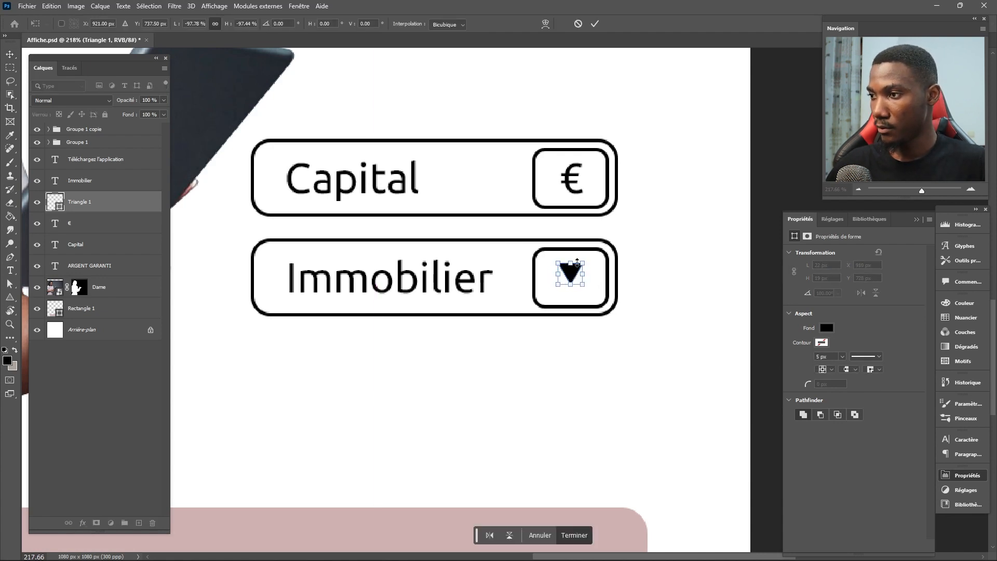
pyautogui.scroll(3, 575, 263)
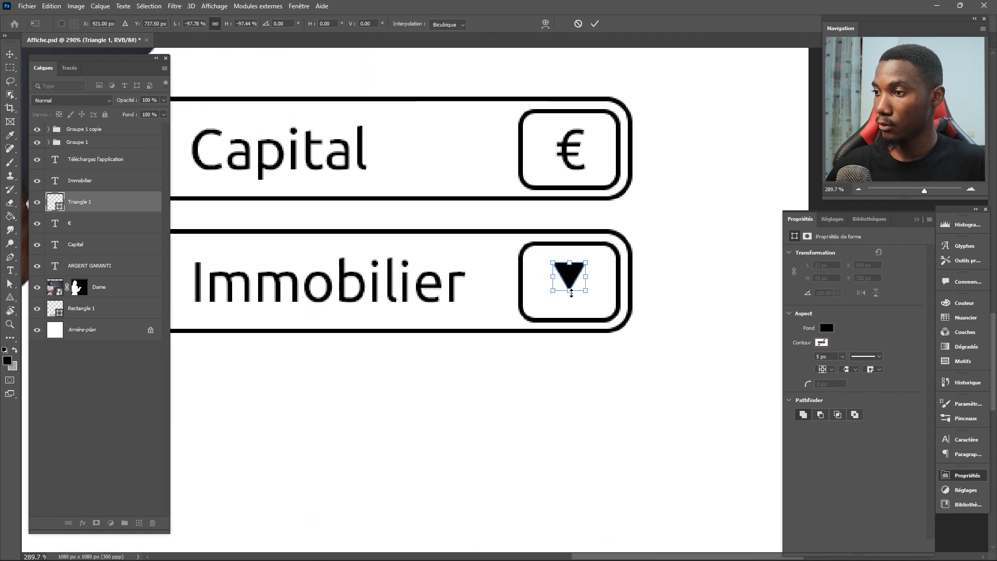
pyautogui.moveTo(570, 291); pyautogui.dragTo(573, 282)
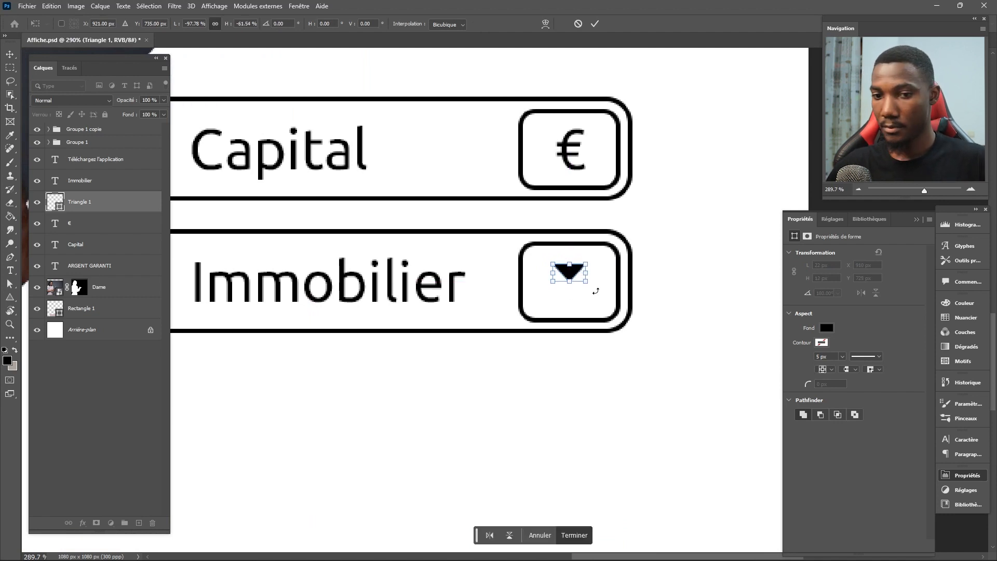
pyautogui.press('Return')
# Move the flattened triangle down to the centre of the Immobilier frame's small box
pyautogui.moveTo(575, 270); pyautogui.dragTo(573, 283)
pyautogui.scroll(-5, 623, 291)
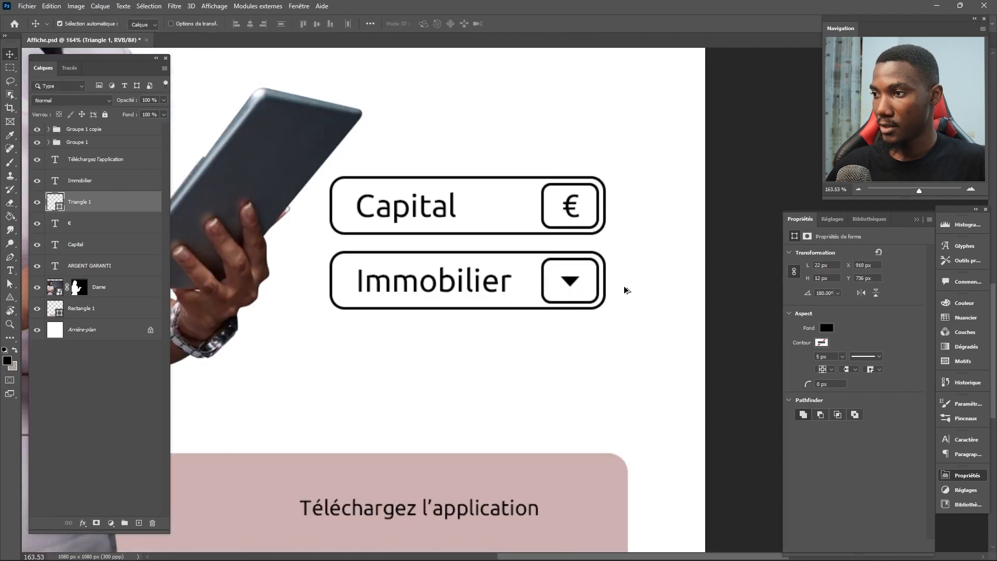
pyautogui.scroll(-4, 615, 300)
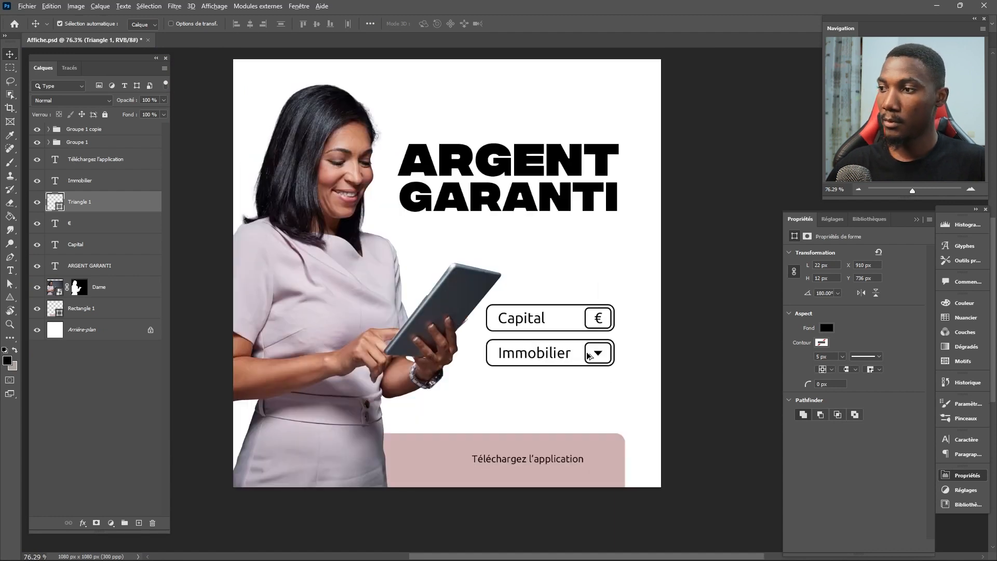
# Group all layers from the Capital text up to the topmost frame group and name the new group CI
pyautogui.scroll(3, 589, 356)
pyautogui.scroll(2, 588, 357)
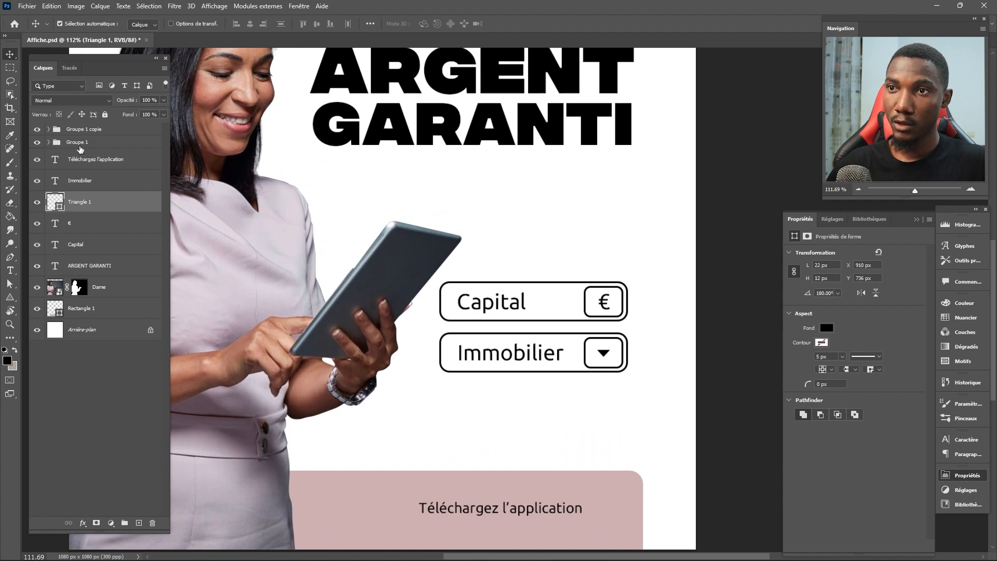
pyautogui.click(83, 244)
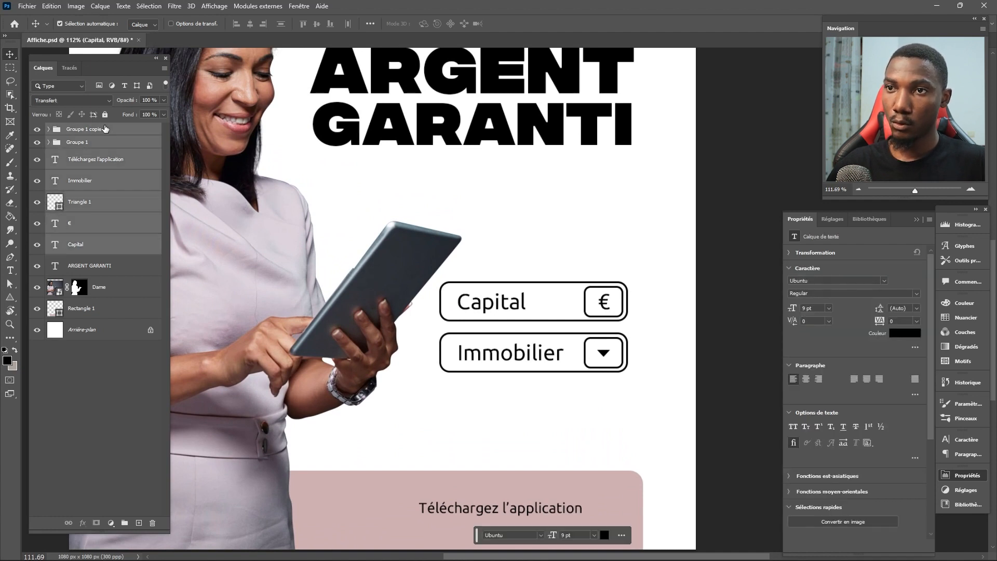
pyautogui.keyDown('shift'); pyautogui.click(111, 134); pyautogui.keyUp('shift')
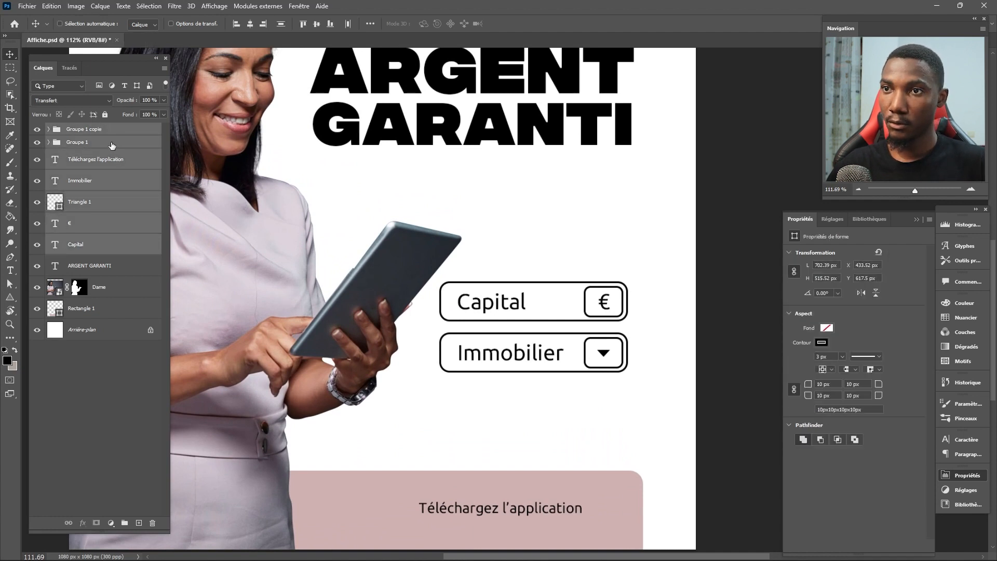
pyautogui.hotkey('ctrl', 'g')
pyautogui.doubleClick(78, 128)
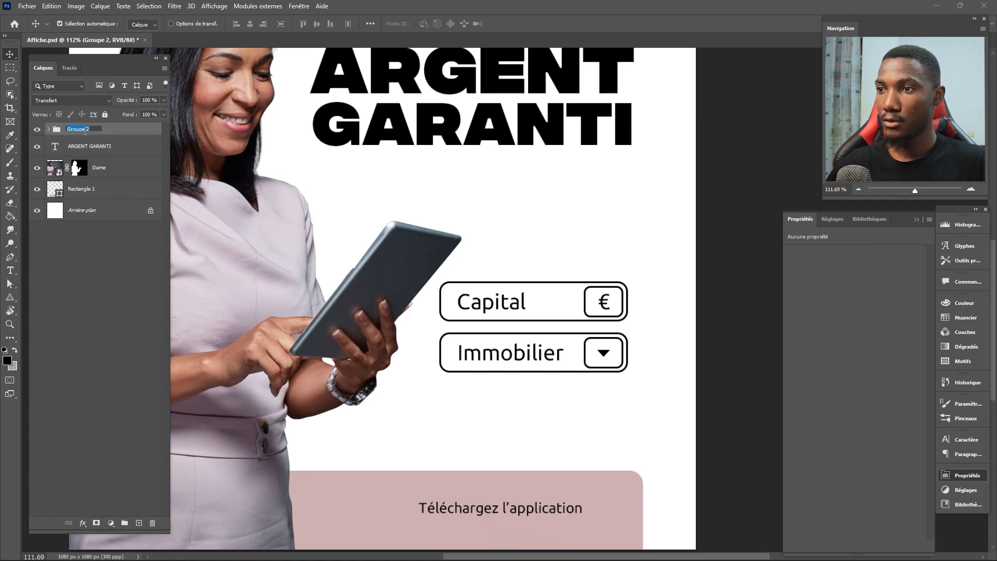
pyautogui.write('Cl')
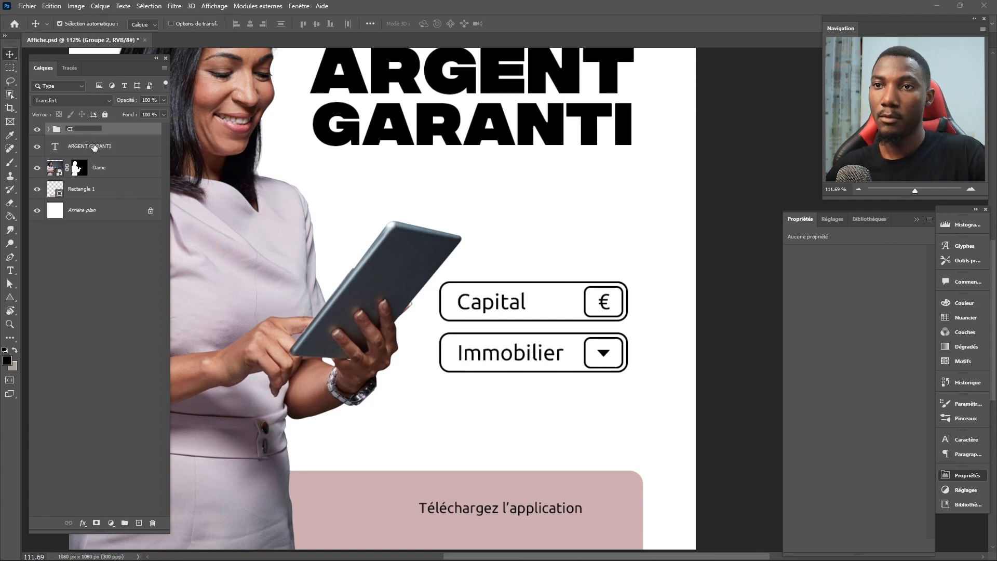
pyautogui.press('Return')
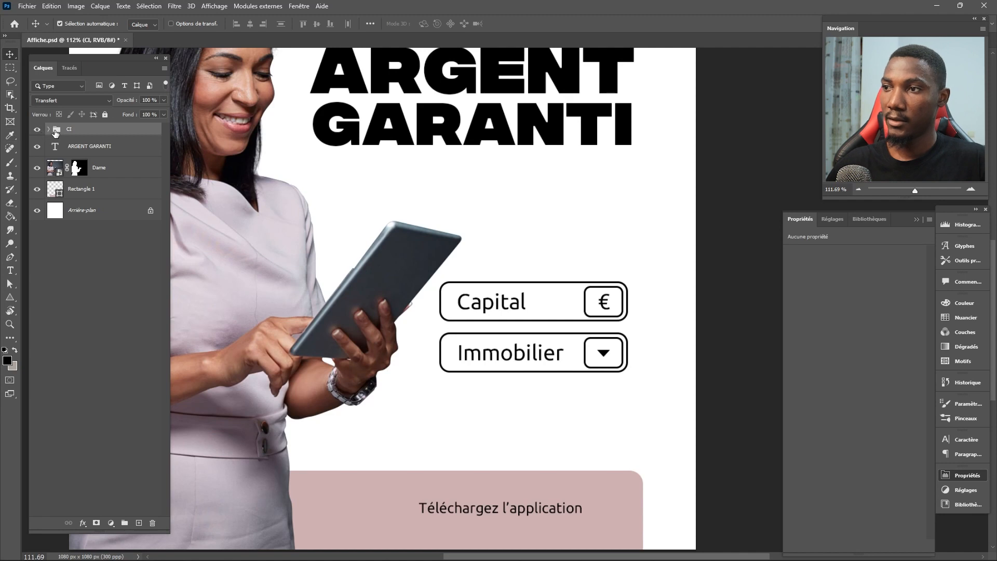
# Move the Téléchargez l'application text layer out of the CI group to the top of the layer stack
pyautogui.scroll(-3, 482, 267)
pyautogui.moveTo(482, 267); pyautogui.dragTo(487, 290)
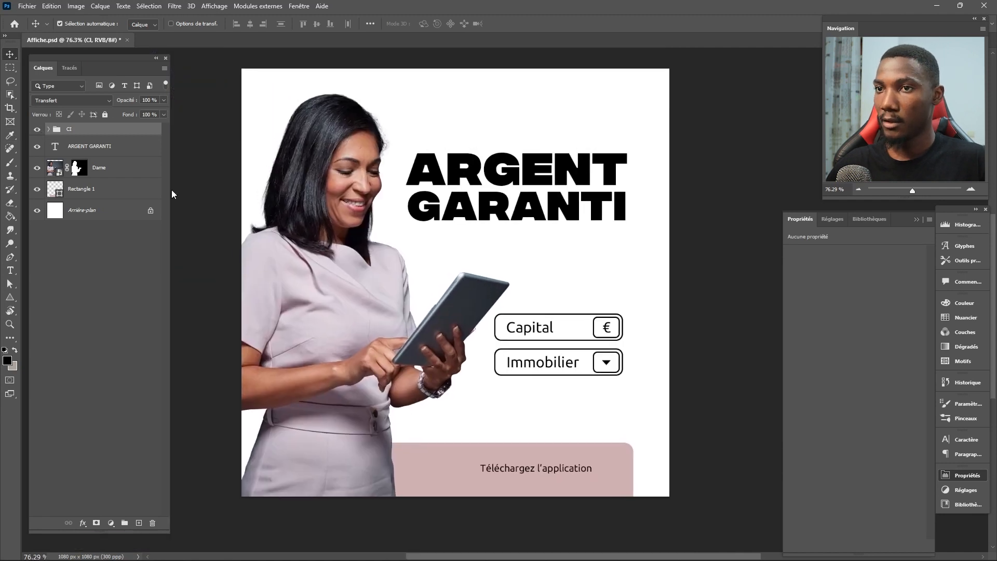
pyautogui.click(38, 130)
pyautogui.click(39, 132)
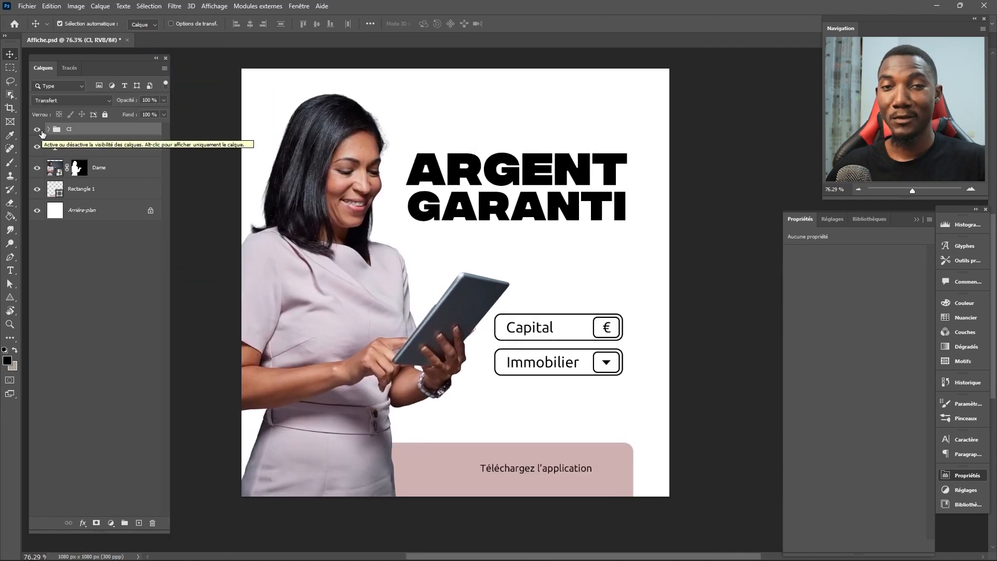
pyautogui.click(571, 470)
pyautogui.moveTo(119, 174); pyautogui.dragTo(124, 125)
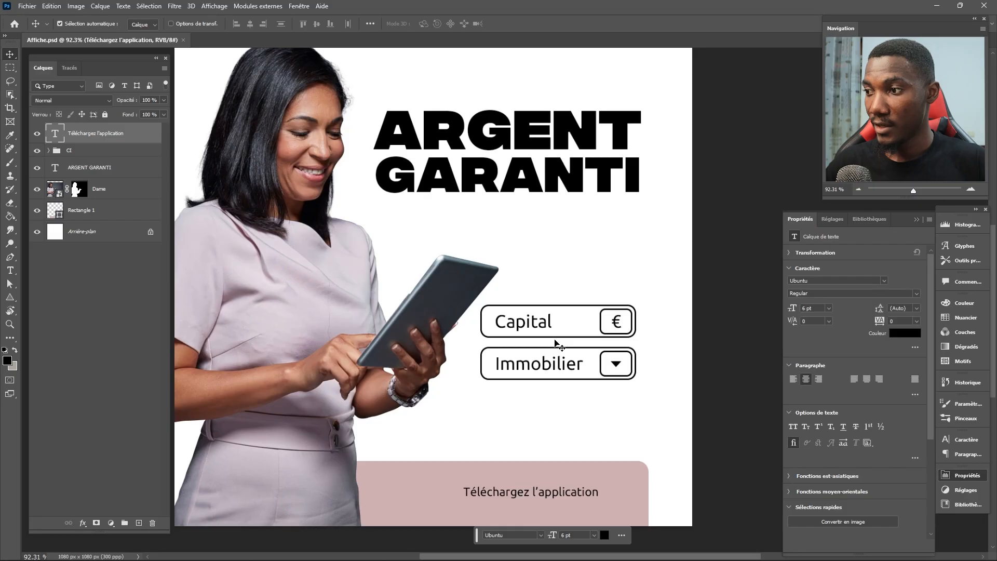
# Inside the CI group, move Groupe 1 down so it sits directly above the Capital text layer
pyautogui.scroll(-1, 556, 344)
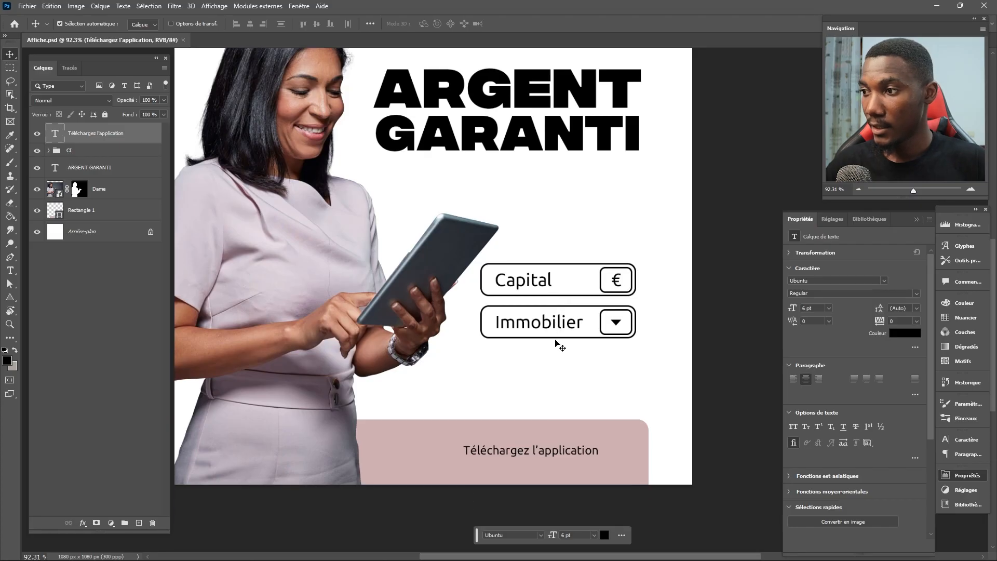
pyautogui.click(555, 317)
pyautogui.scroll(2, 575, 344)
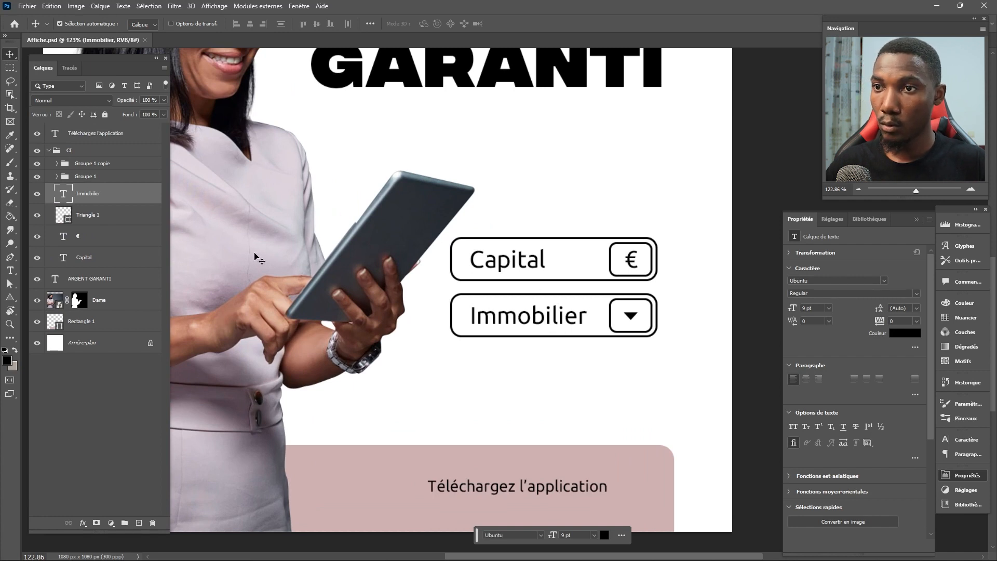
pyautogui.click(38, 177)
pyautogui.click(38, 177)
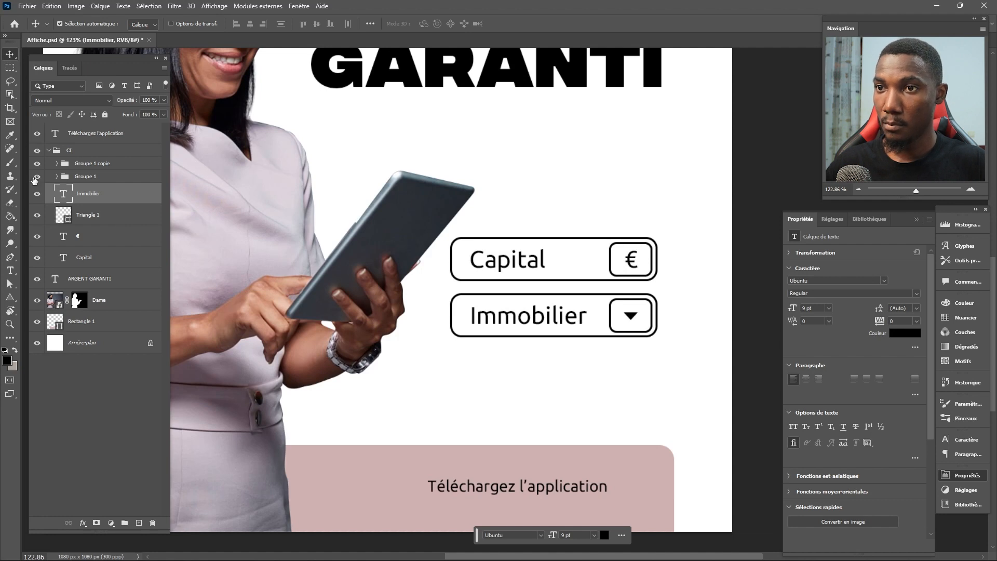
pyautogui.click(69, 180)
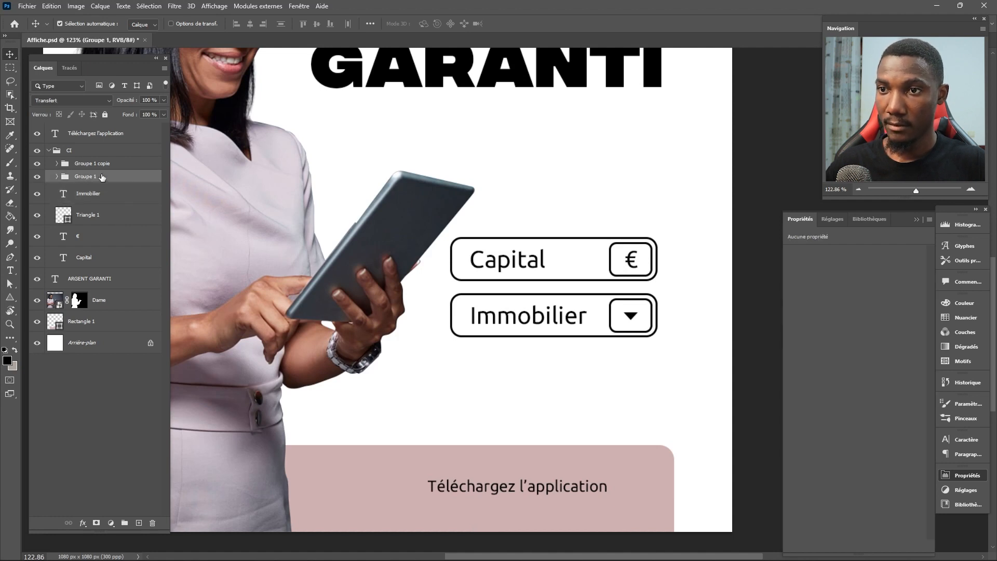
pyautogui.moveTo(69, 180); pyautogui.dragTo(108, 245)
# Duplicate Groupe 1 together with the Capital text and place the copy directly below the Immobilier frame
pyautogui.keyDown('ctrl'); pyautogui.click(109, 259); pyautogui.keyUp('ctrl')
pyautogui.hotkey('ctrl', 'alt', 't')
pyautogui.moveTo(537, 261); pyautogui.dragTo(533, 372)
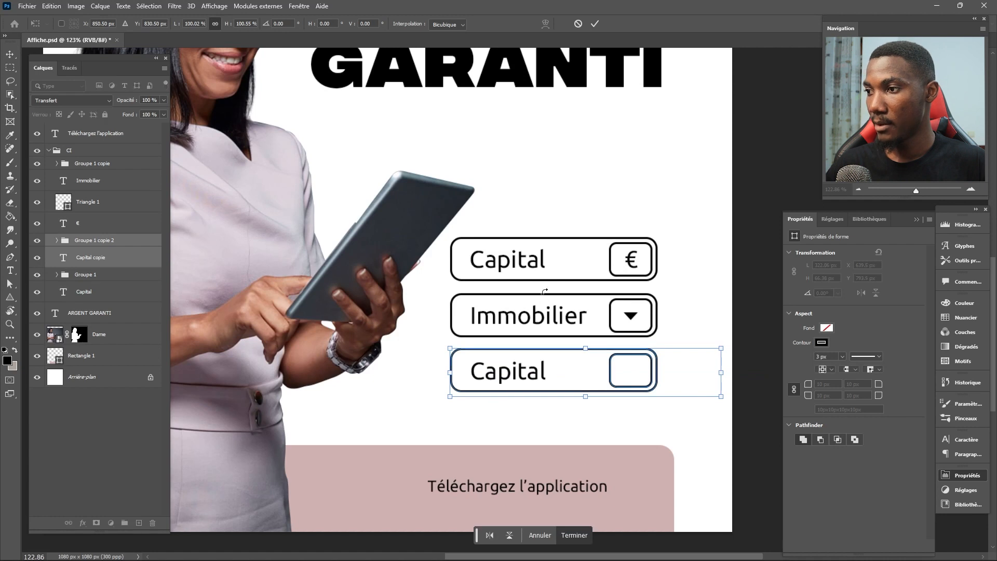
pyautogui.press('Return')
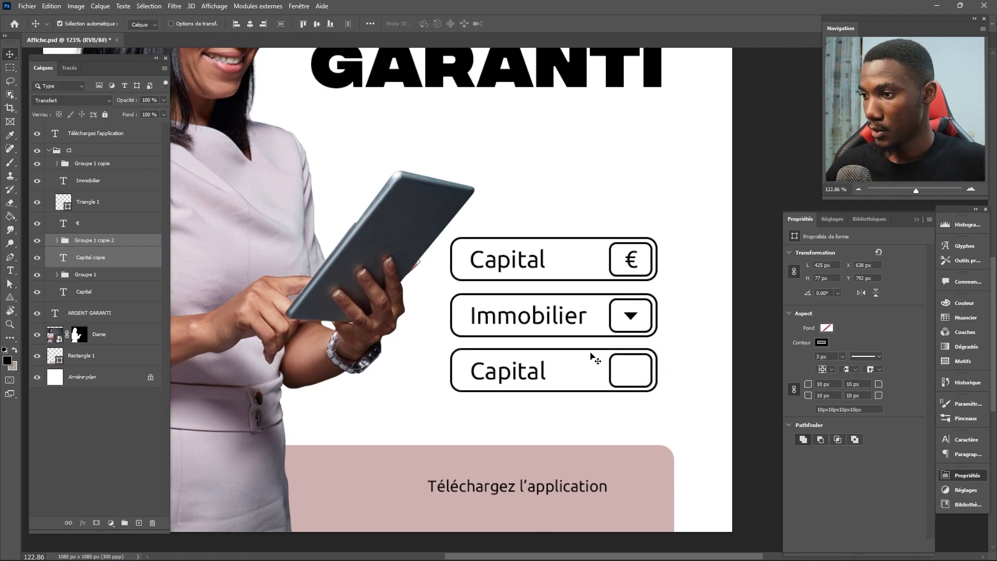
# Replace the duplicated Capital text in the third frame with Investir
pyautogui.doubleClick(542, 372)
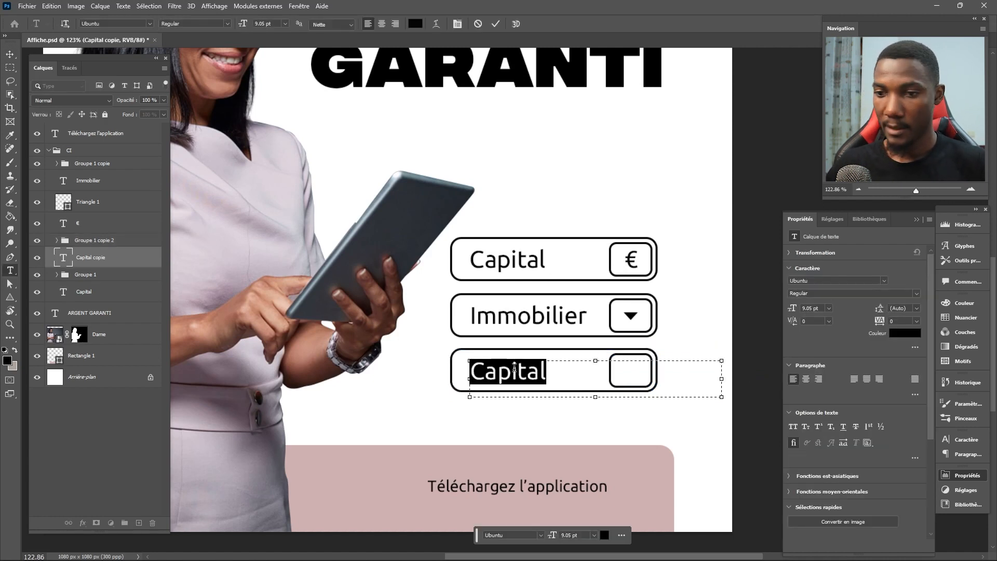
pyautogui.write('Investir')
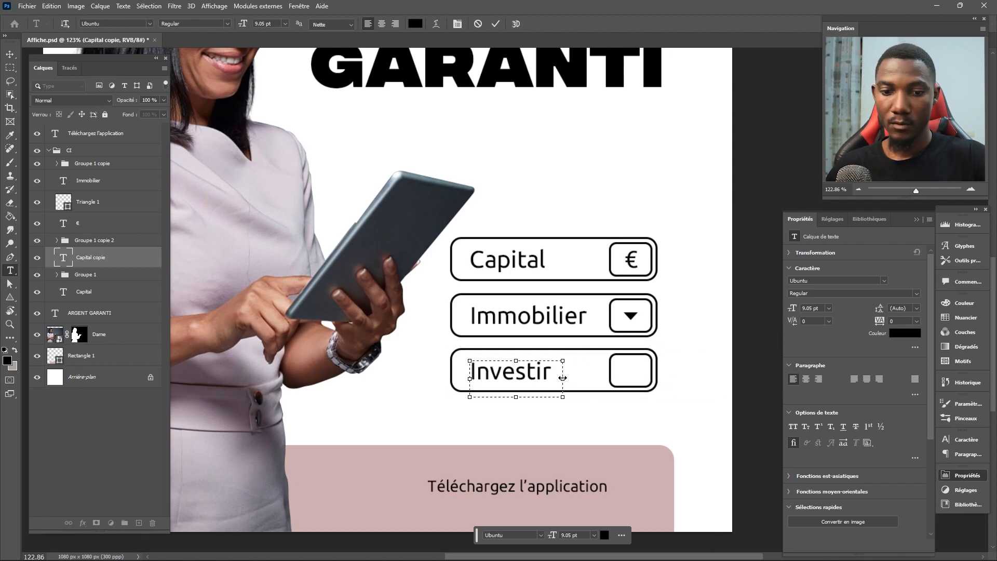
pyautogui.hotkey('ctrl', 'Return')
pyautogui.press('v')
# Delete the small inner box beside Investir and narrow the outer frame to about 213 px wide
pyautogui.scroll(-1, 585, 376)
pyautogui.scroll(2, 623, 370)
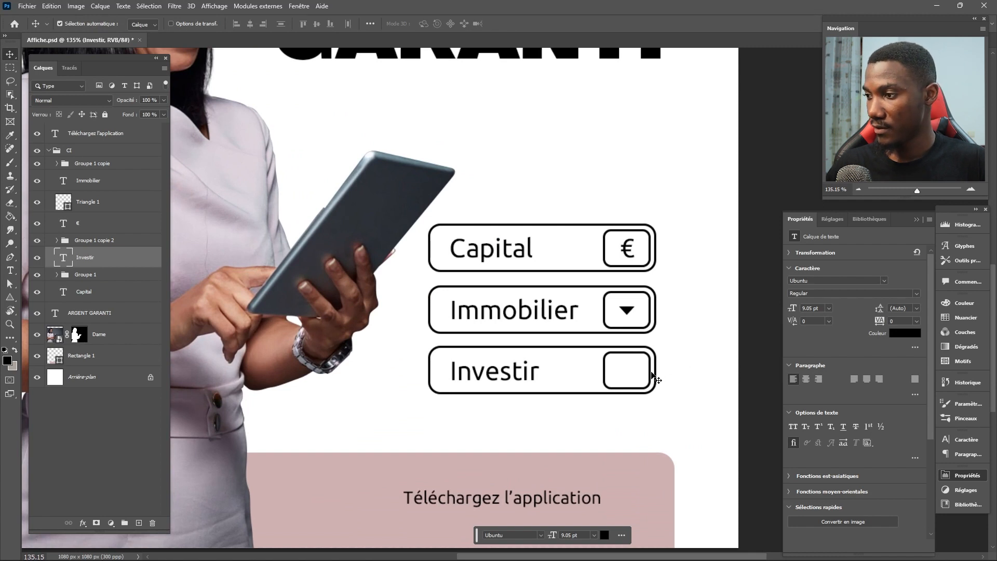
pyautogui.click(653, 375)
pyautogui.press('Delete')
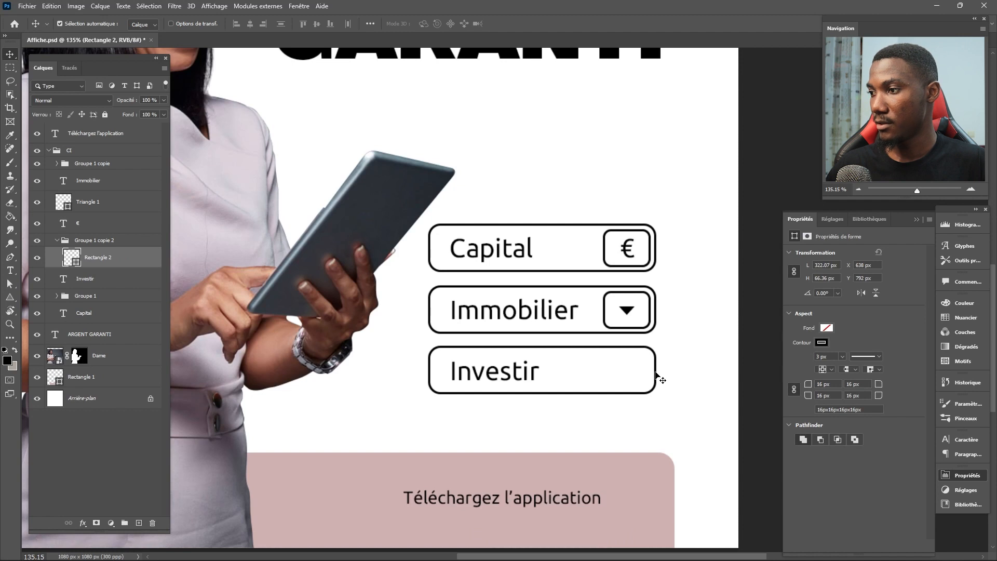
pyautogui.hotkey('ctrl', 't')
pyautogui.moveTo(656, 369); pyautogui.dragTo(580, 369)
pyautogui.press('Return')
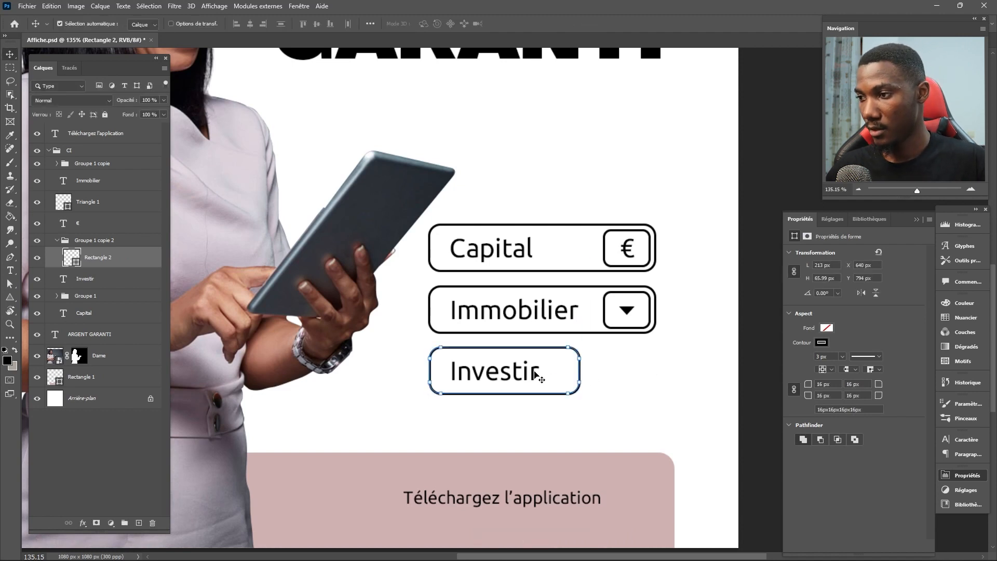
# Change the Investir text colour to white
pyautogui.click(534, 372)
pyautogui.click(891, 337)
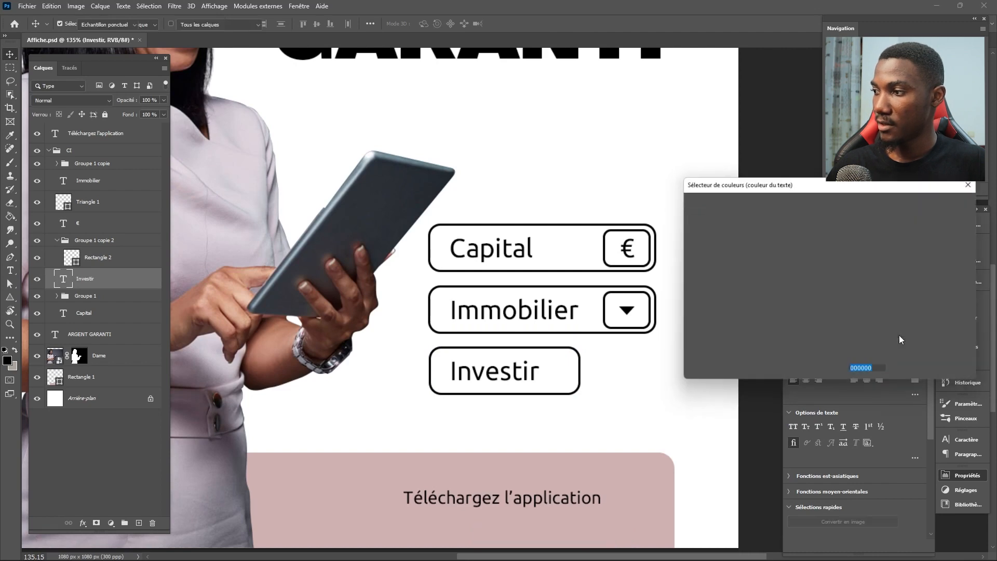
pyautogui.click(607, 386)
pyautogui.click(905, 206)
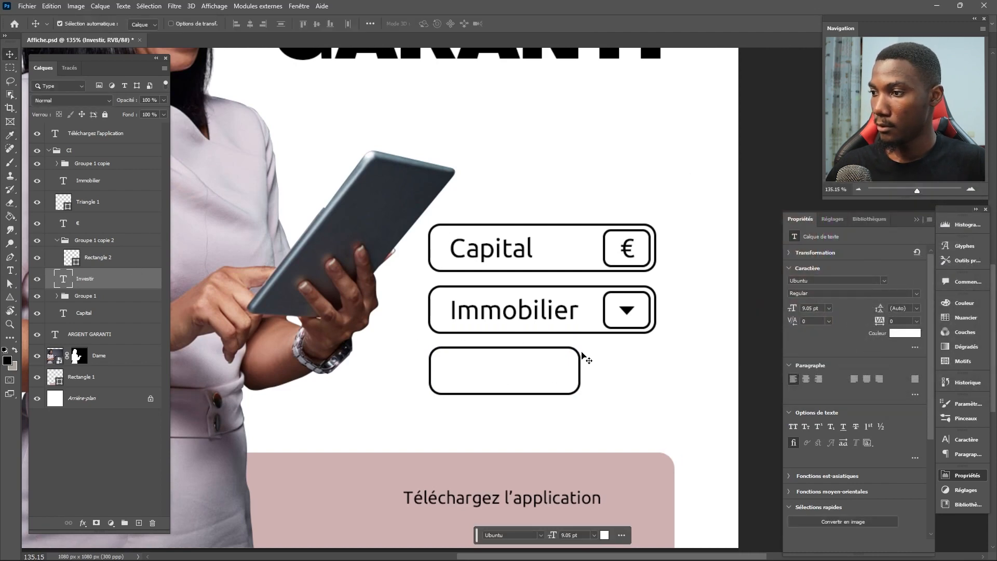
# Remove the Investir frame's outline, fill it with black and place its layer beneath the Investir text
pyautogui.click(579, 354)
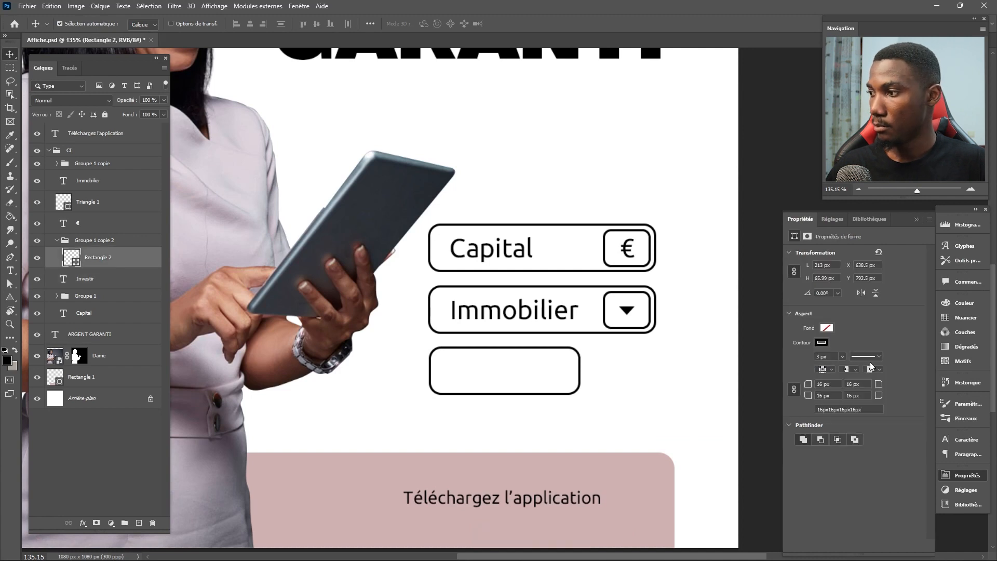
pyautogui.click(822, 343)
pyautogui.click(800, 363)
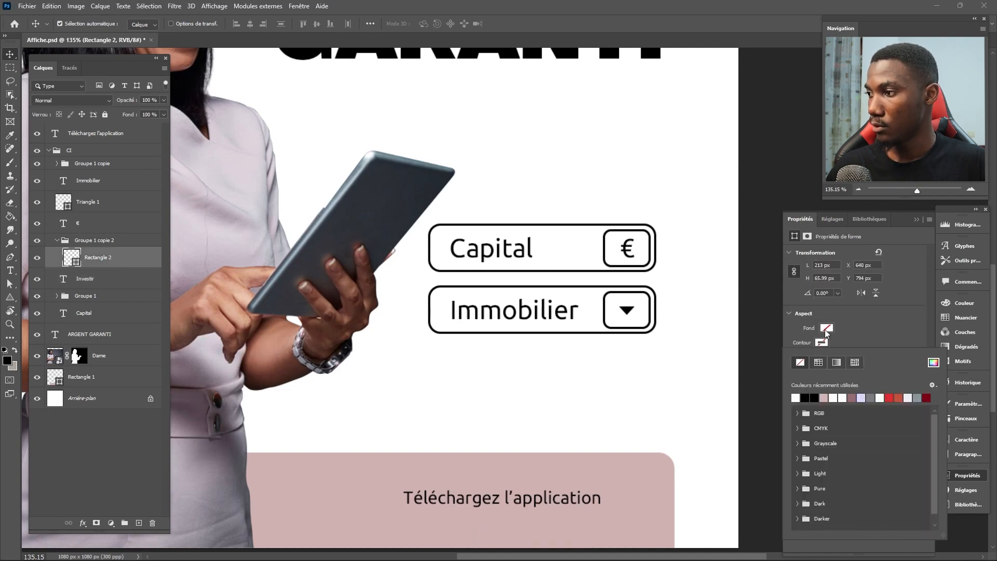
pyautogui.click(827, 327)
pyautogui.click(804, 382)
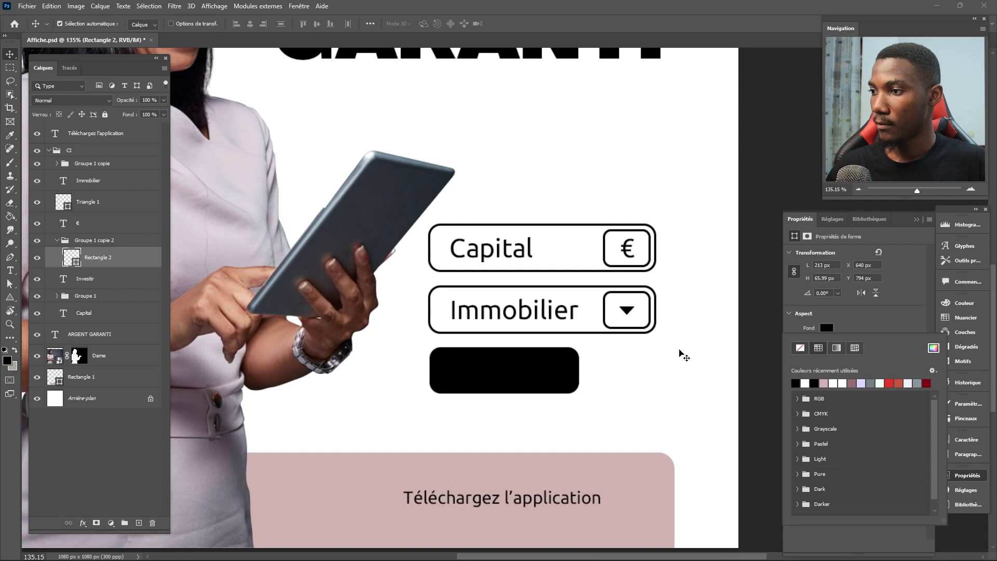
pyautogui.moveTo(104, 260); pyautogui.dragTo(126, 293)
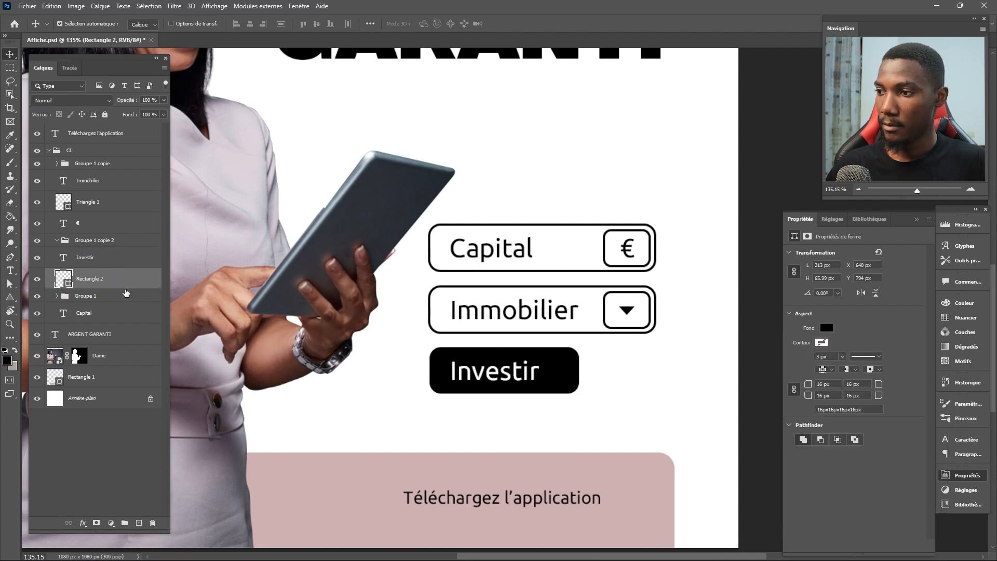
# Set the Investir button text to the Bold style of the Ubuntu font
pyautogui.scroll(-3, 467, 317)
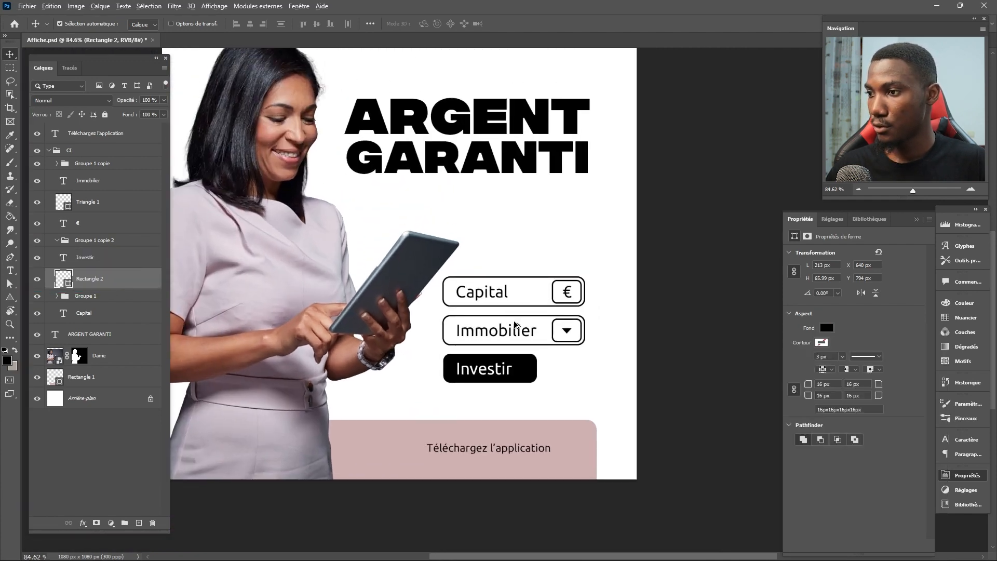
pyautogui.scroll(1, 503, 377)
pyautogui.scroll(6, 503, 378)
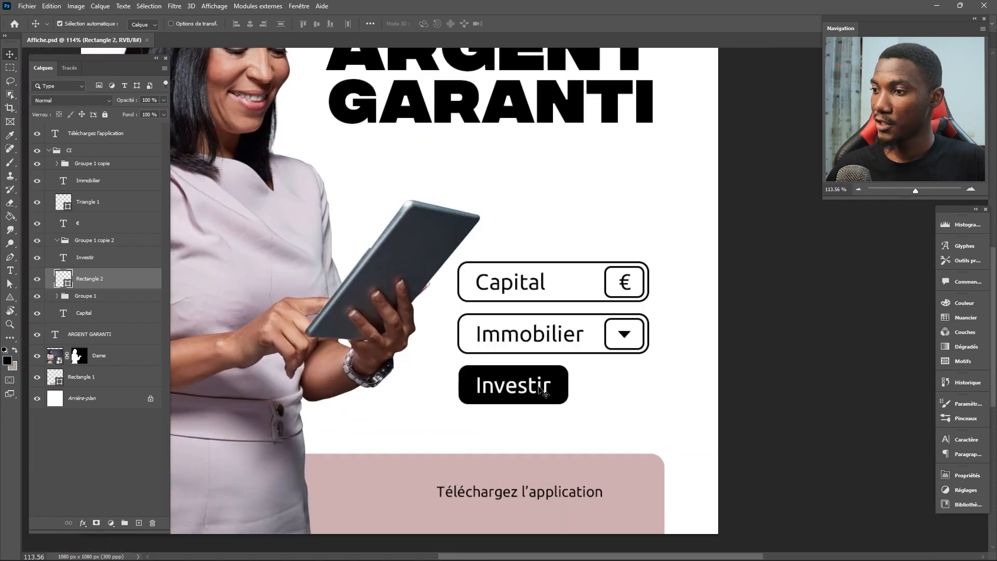
pyautogui.click(540, 390)
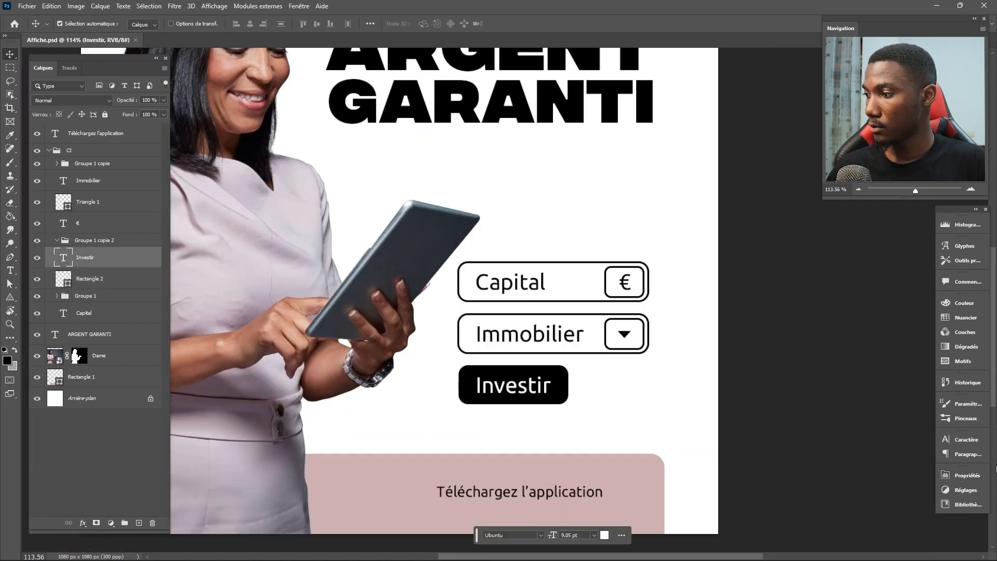
pyautogui.click(965, 440)
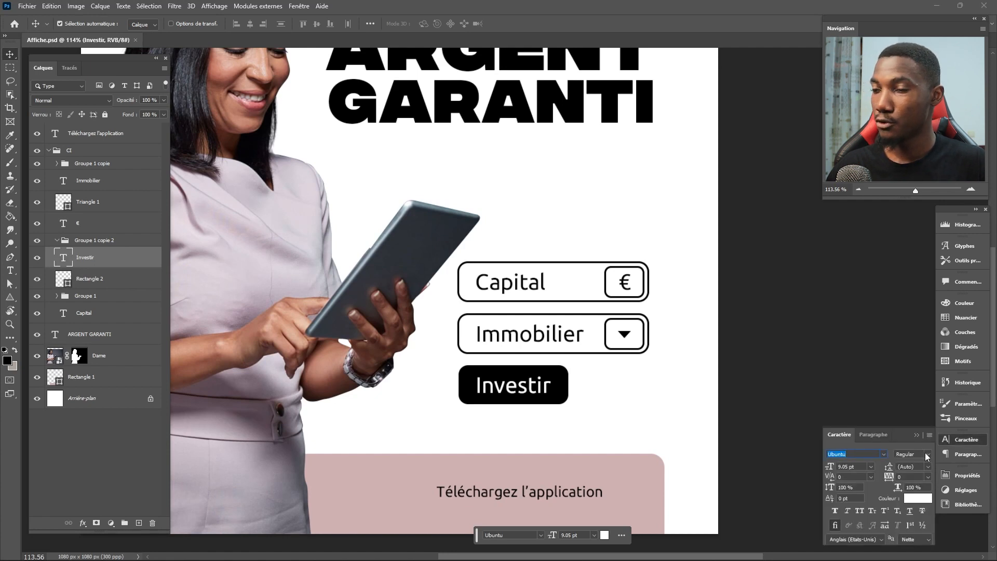
pyautogui.click(928, 454)
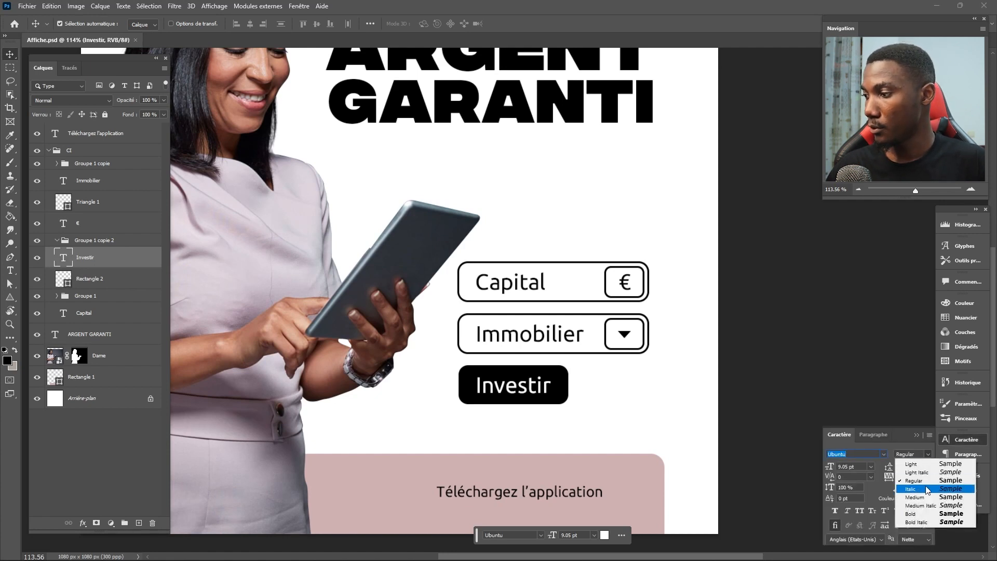
pyautogui.click(936, 515)
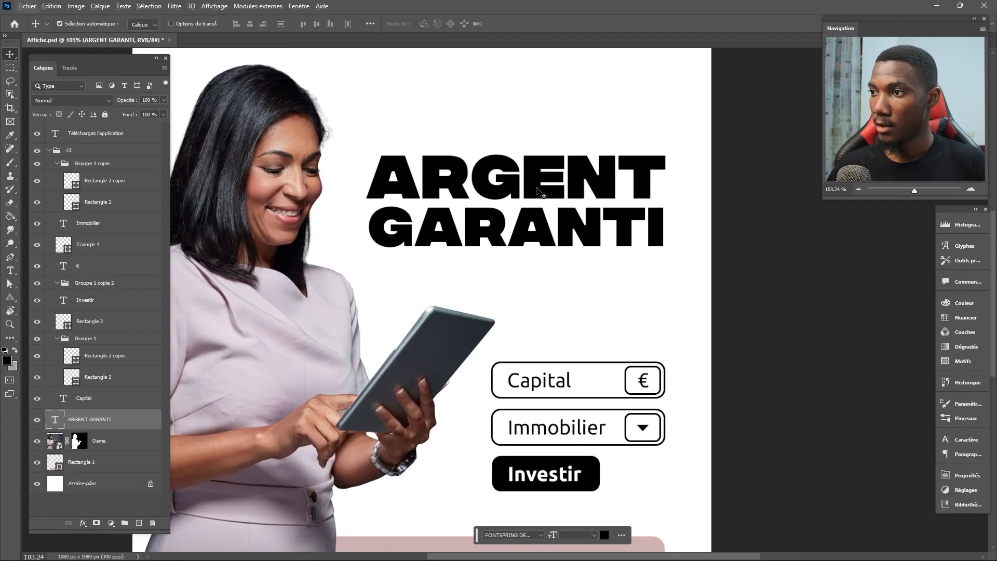
# Load the outline of the ARGENT GARANTI headline as a selection
pyautogui.scroll(-3, 545, 191)
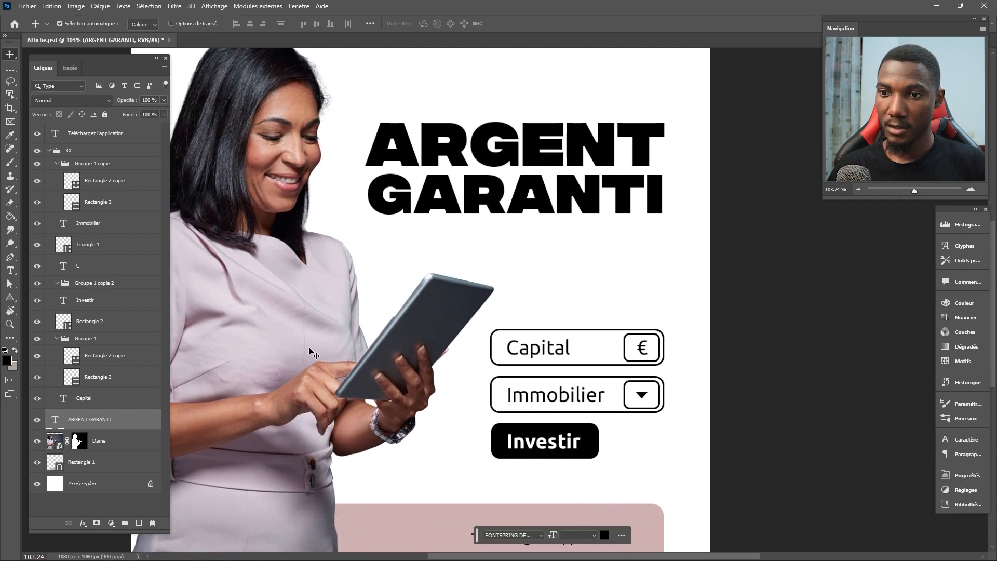
pyautogui.keyDown('ctrl'); pyautogui.click(56, 424); pyautogui.keyUp('ctrl')
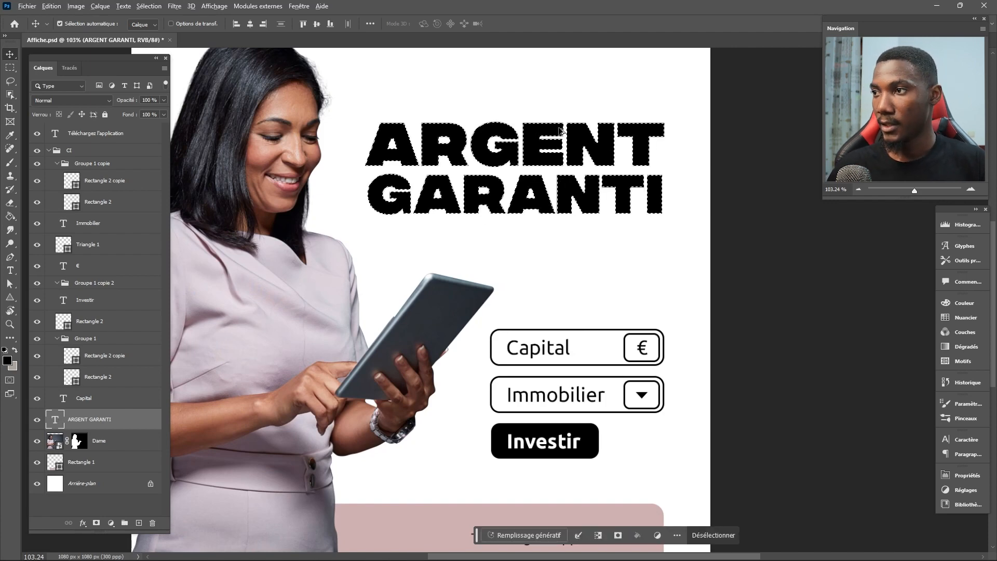
pyautogui.scroll(2, 562, 134)
pyautogui.moveTo(560, 128); pyautogui.dragTo(502, 229)
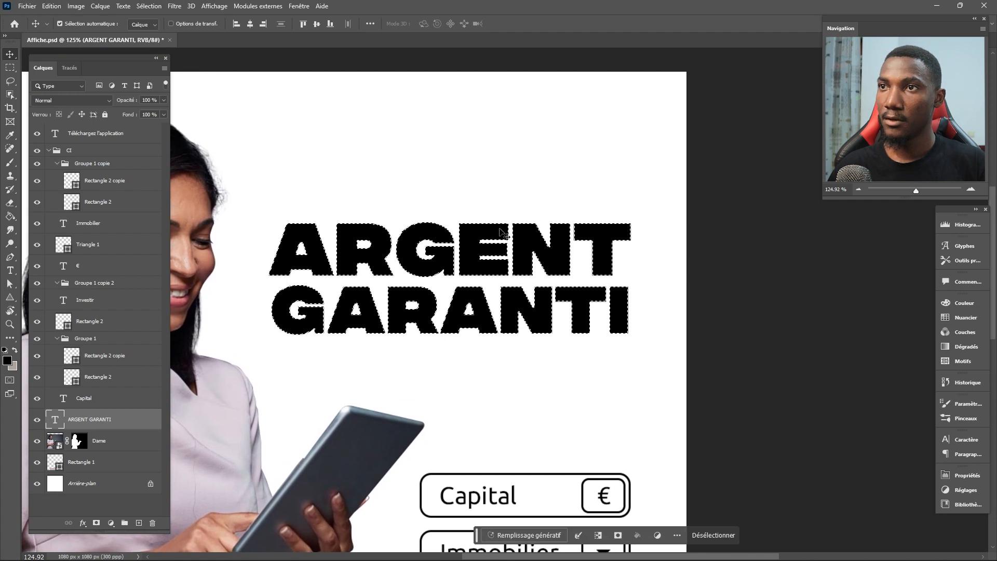
# Try expanding the ARGENT GARANTI headline selection by 40 pixels
pyautogui.click(150, 6)
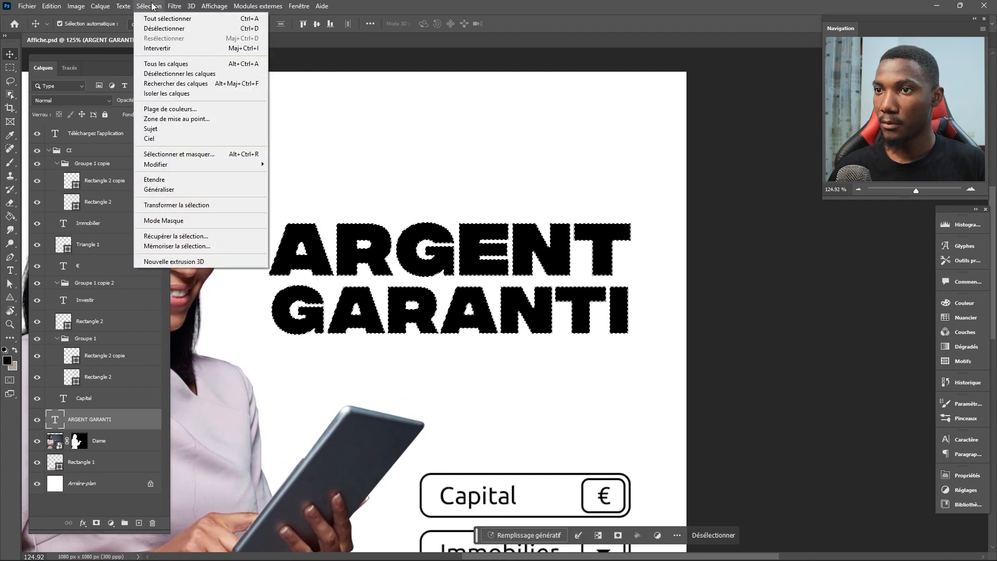
pyautogui.moveTo(228, 166)
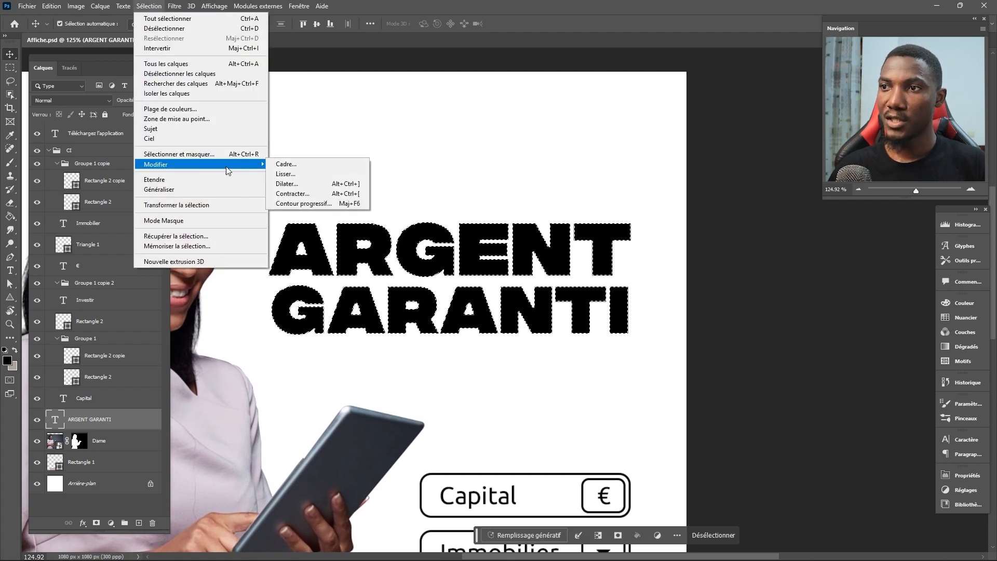
pyautogui.click(322, 184)
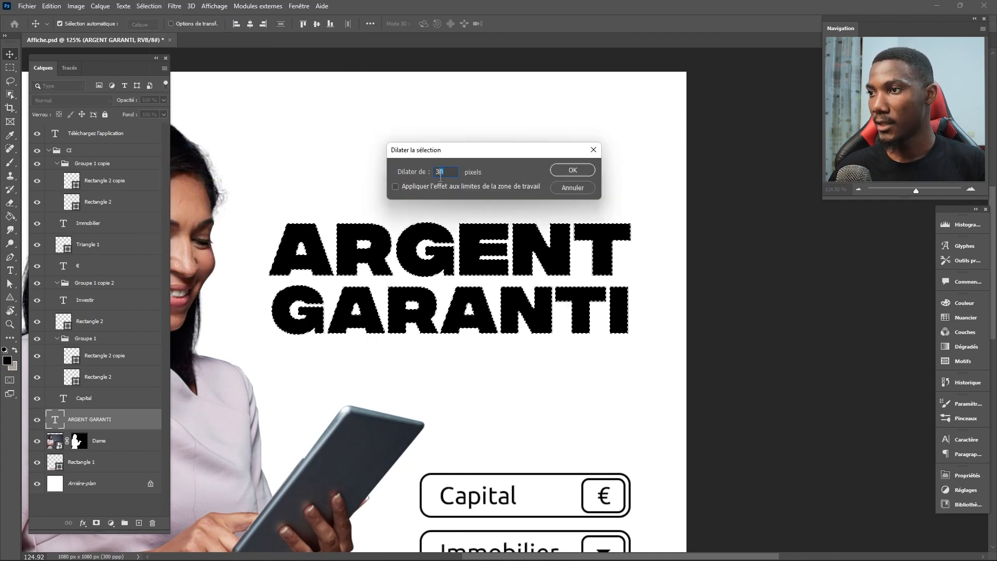
pyautogui.write('40')
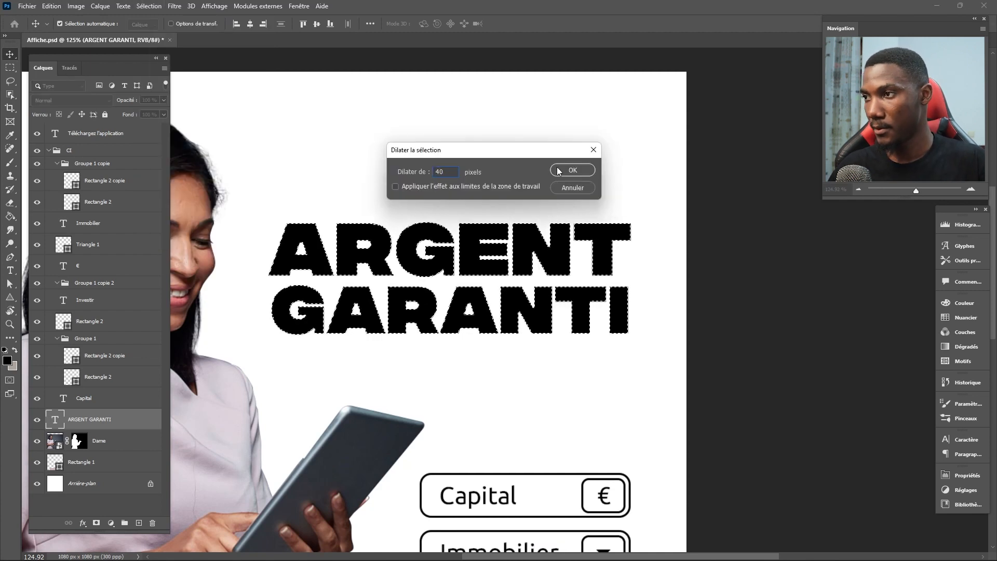
pyautogui.click(571, 171)
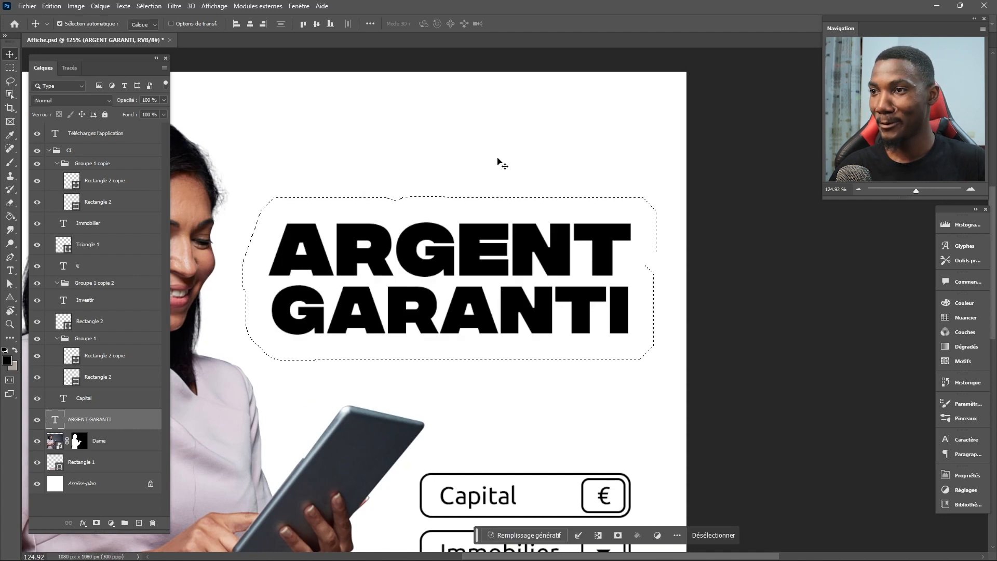
pyautogui.press('ctrl')
pyautogui.hotkey('ctrl', 'z')
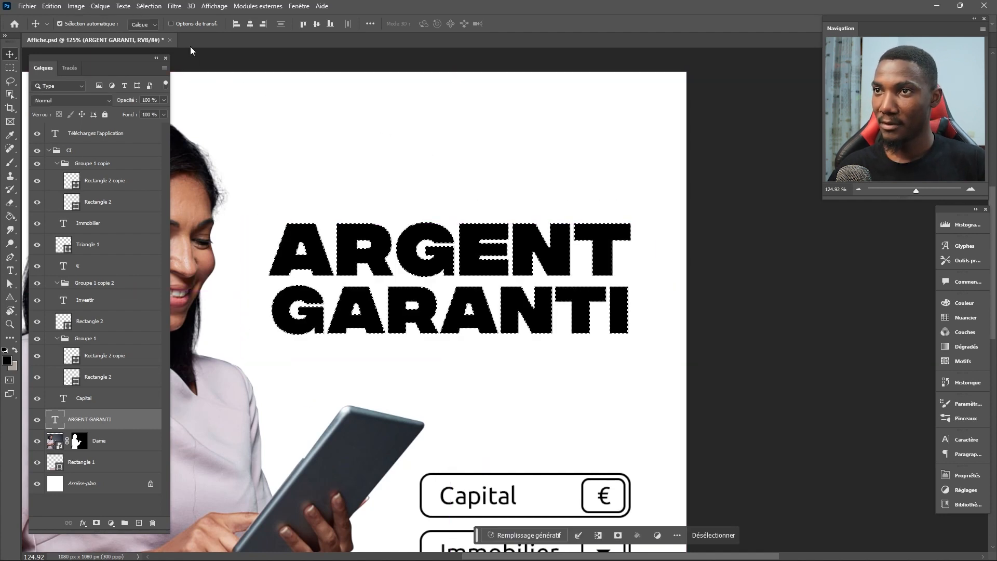
# Expand the ARGENT GARANTI headline selection by 20 pixels and add a new empty layer above the headline layer
pyautogui.click(149, 6)
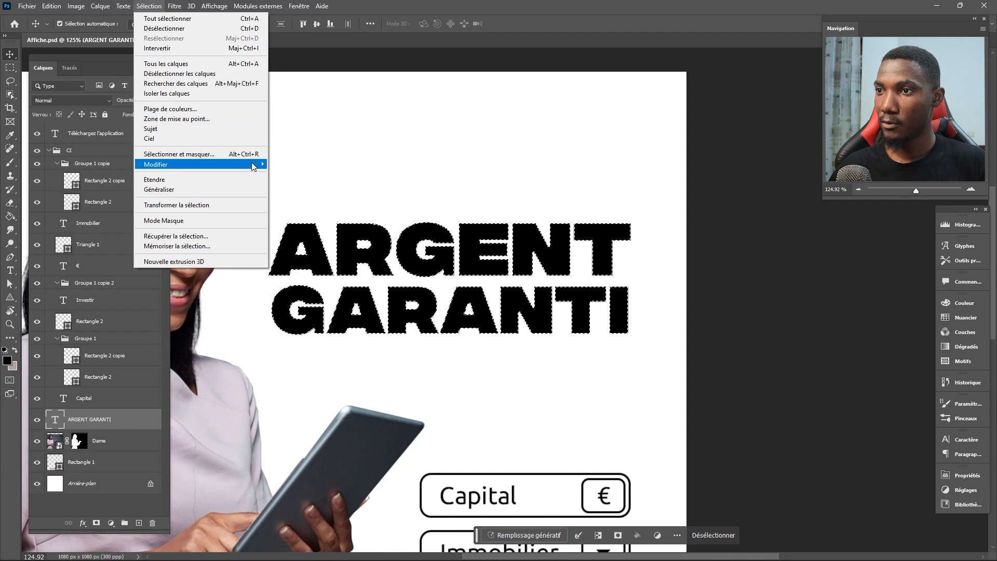
pyautogui.moveTo(253, 164)
pyautogui.click(317, 185)
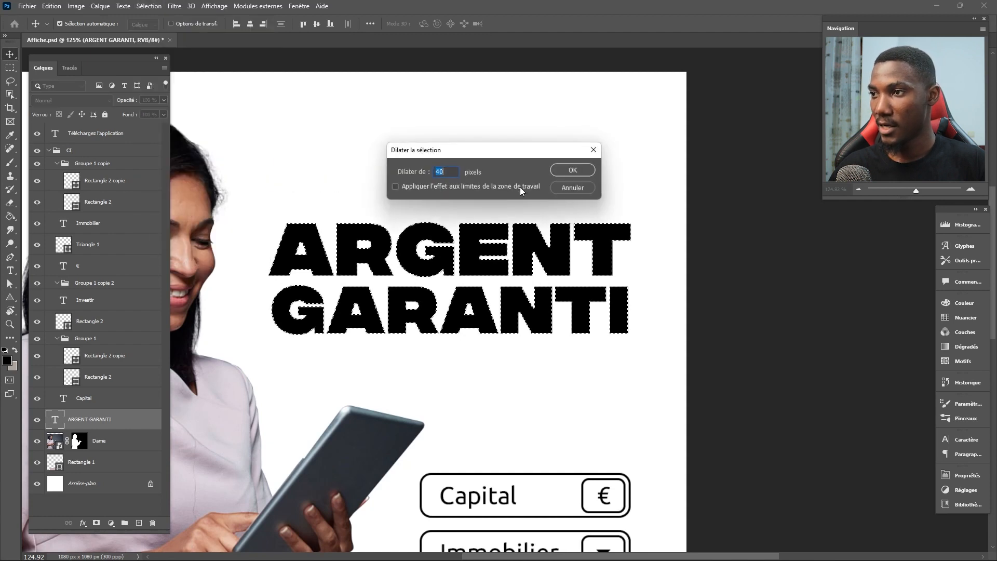
pyautogui.write('20')
pyautogui.press('Return')
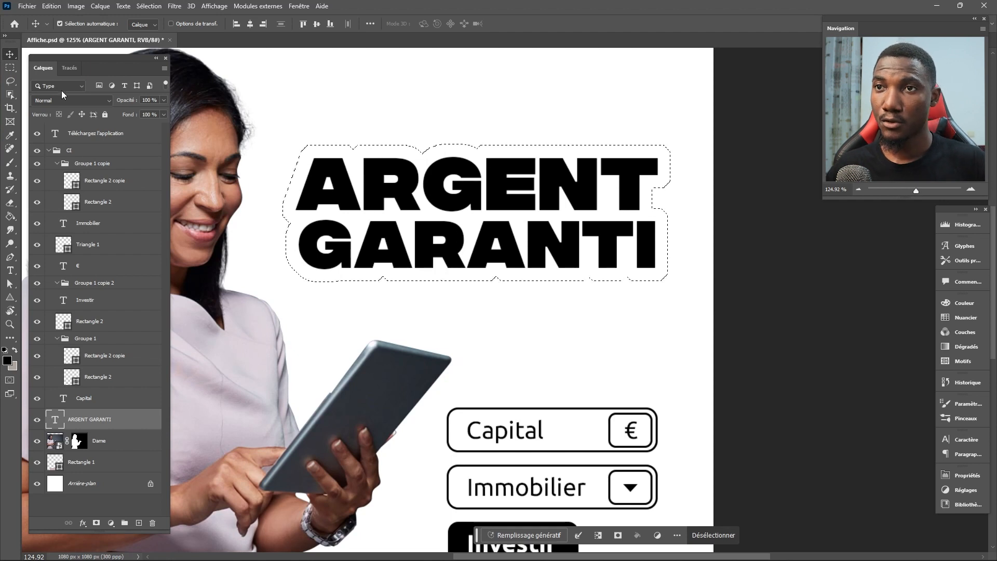
pyautogui.press('m')
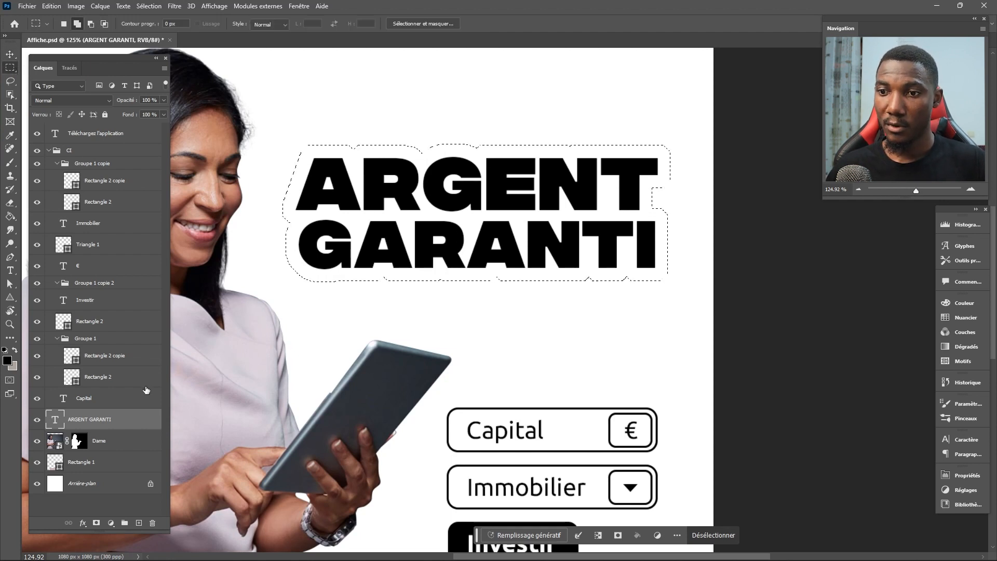
pyautogui.click(139, 523)
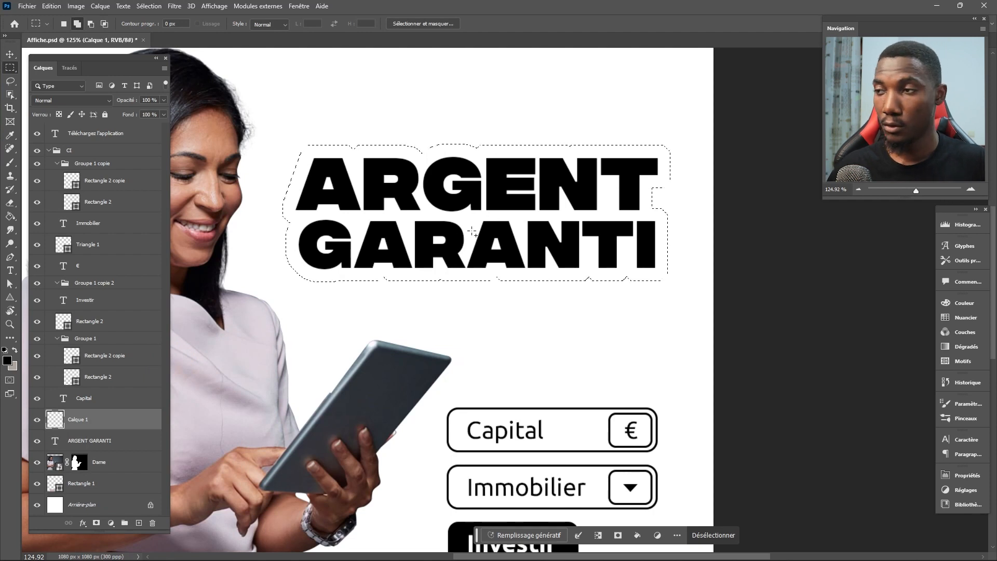
# Try outlining the expanded headline selection with a 6 px black stroke positioned on the centre
pyautogui.rightClick(473, 196)
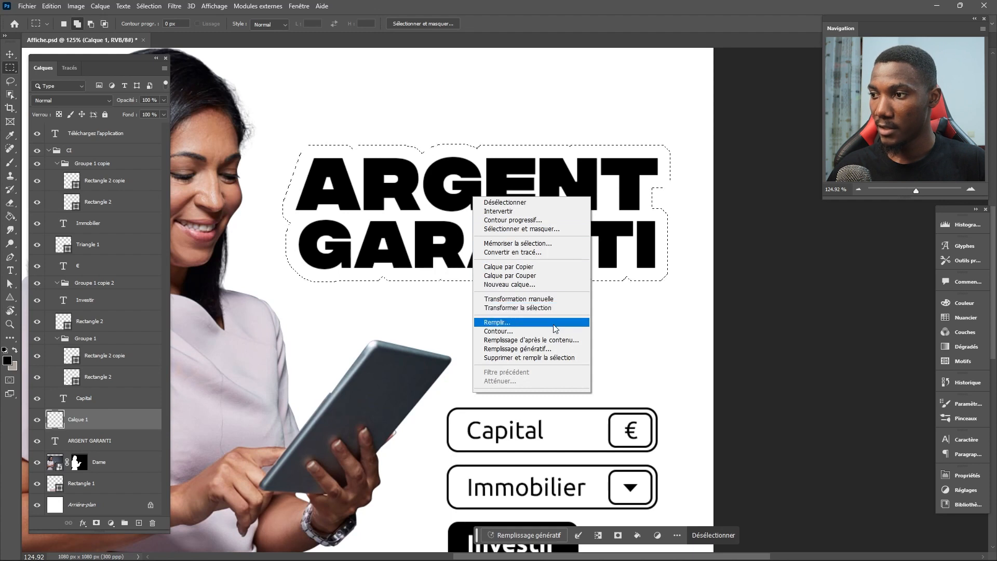
pyautogui.click(528, 332)
pyautogui.moveTo(556, 173); pyautogui.dragTo(679, 189)
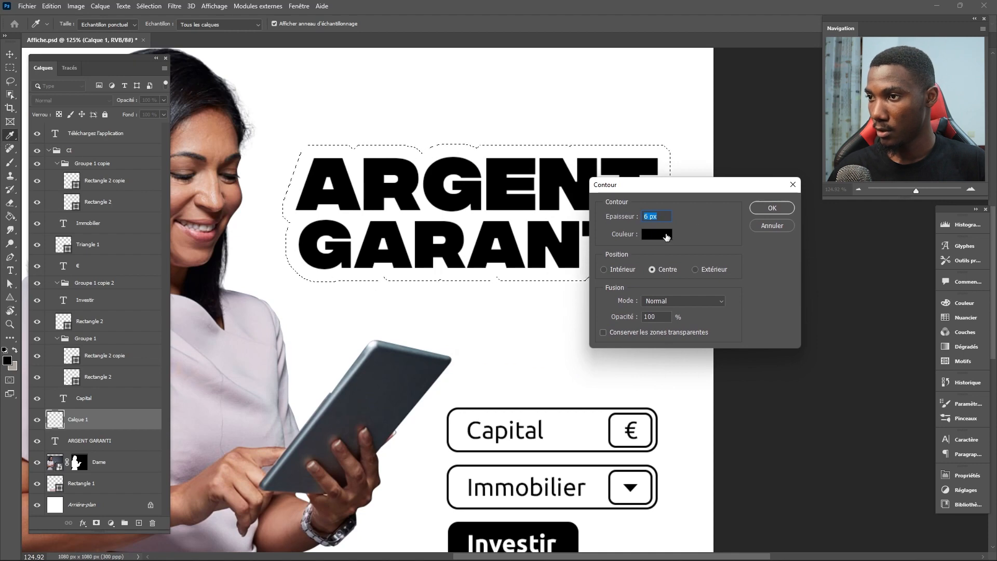
pyautogui.click(772, 208)
pyautogui.hotkey('ctrl', '0')
pyautogui.press('m')
pyautogui.scroll(3, 667, 207)
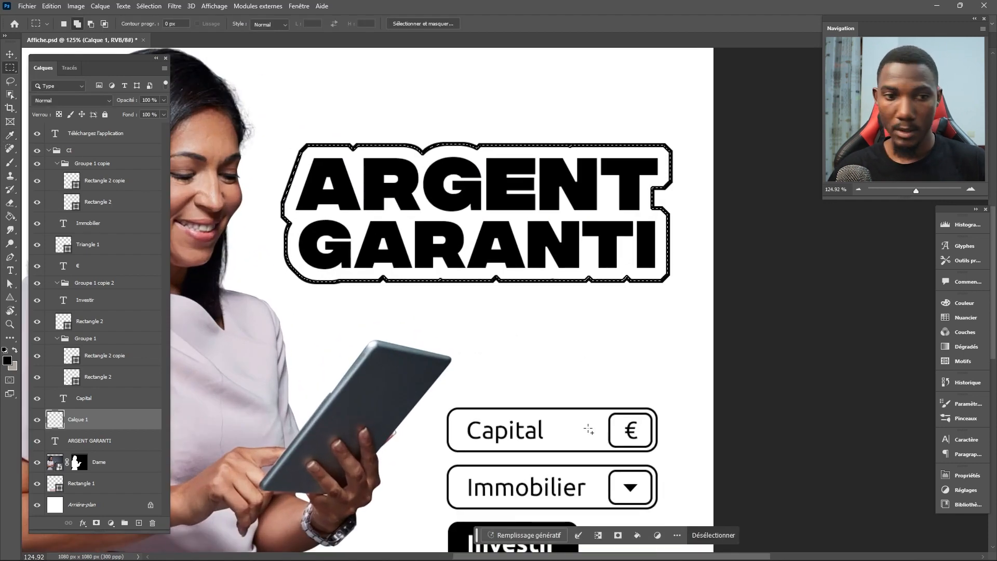
pyautogui.hotkey('ctrl', 'z')
# Outline the expanded headline selection with a 4 px black centred stroke on the new layer
pyautogui.rightClick(499, 191)
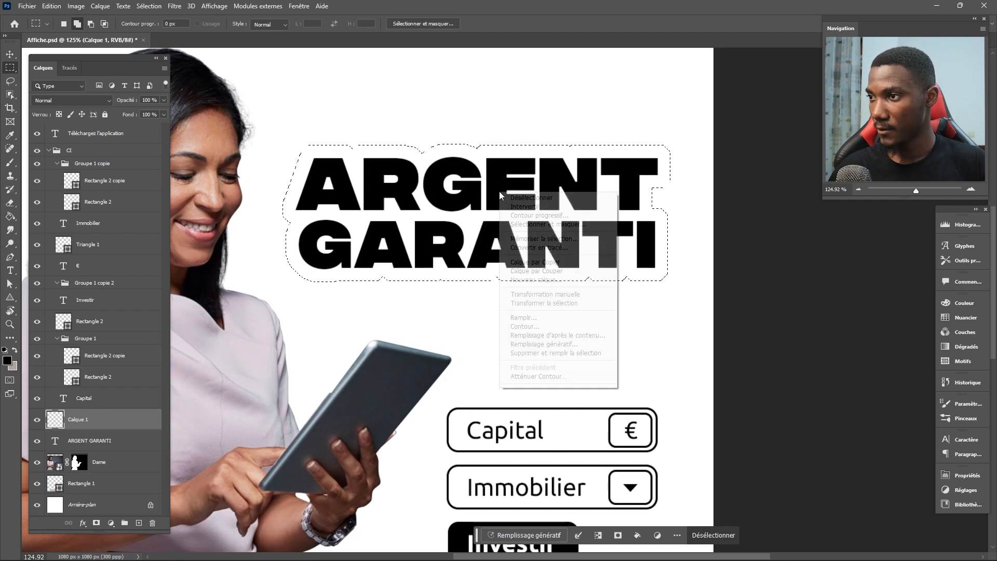
pyautogui.click(556, 323)
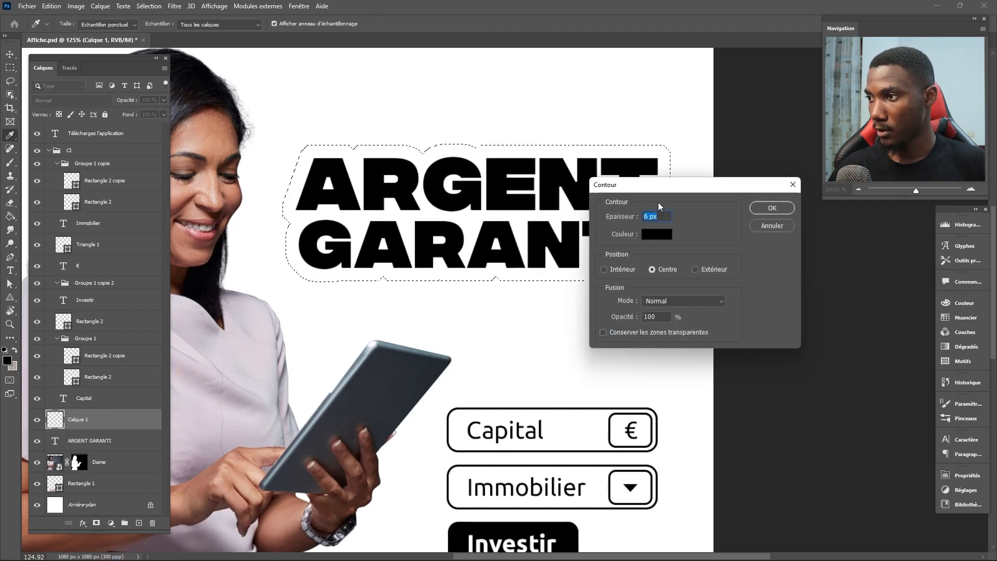
pyautogui.write('4')
pyautogui.press('Return')
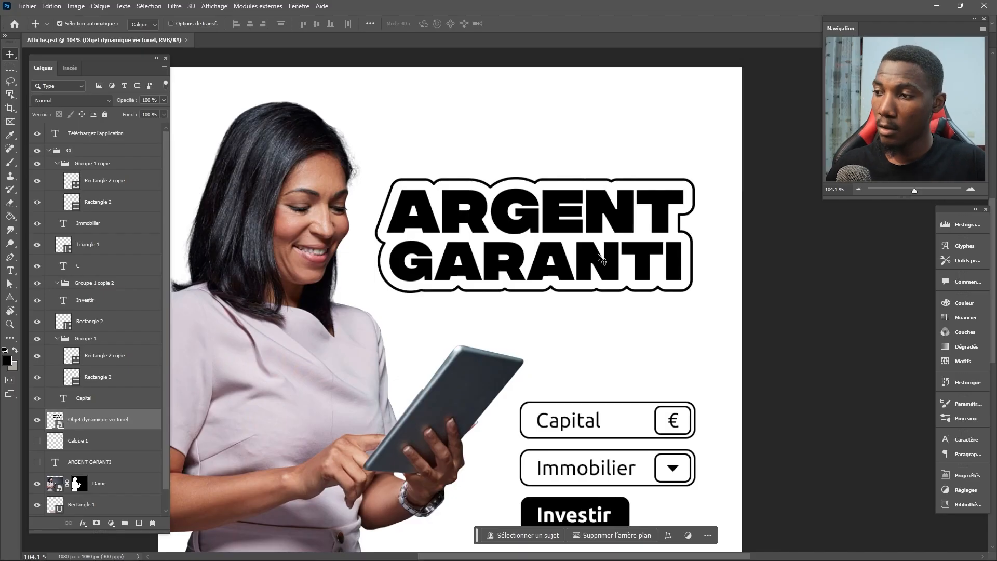
# Place the SafeInvest logo above the right end of the ARGENT GARANTI headline at about 14% scale
pyautogui.scroll(-3, 601, 258)
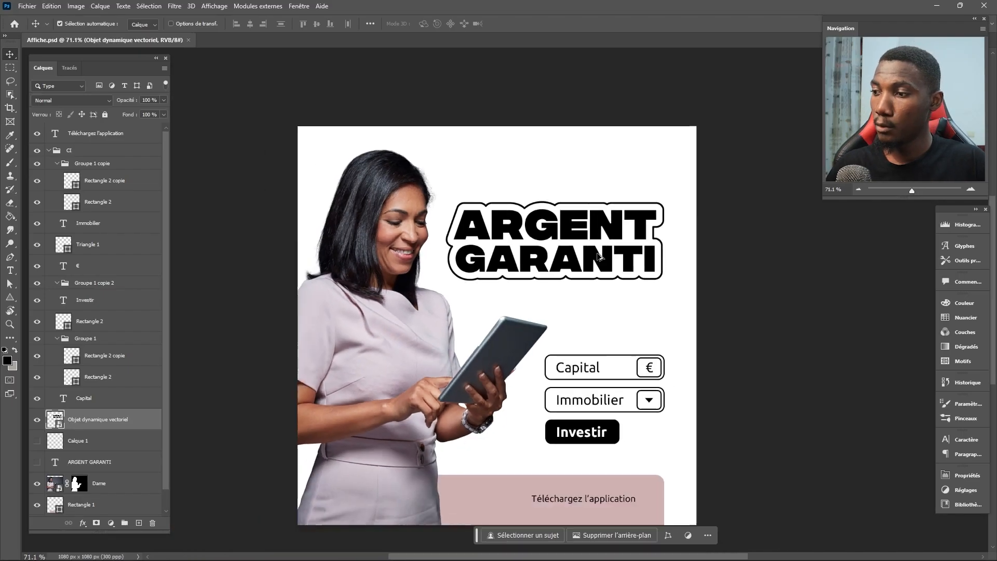
pyautogui.scroll(1, 601, 259)
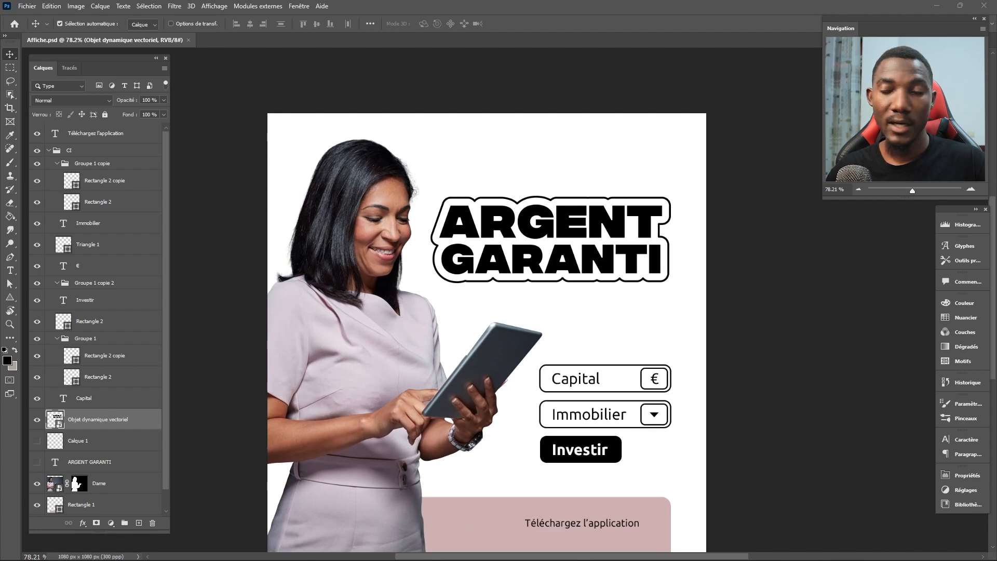
pyautogui.moveTo(459, 331); pyautogui.dragTo(561, 215)
pyautogui.moveTo(268, 332); pyautogui.dragTo(638, 145)
# Scale down the SafeInvest logo and keep it in the poster's upper-right corner above the headline
pyautogui.scroll(-4, 661, 179)
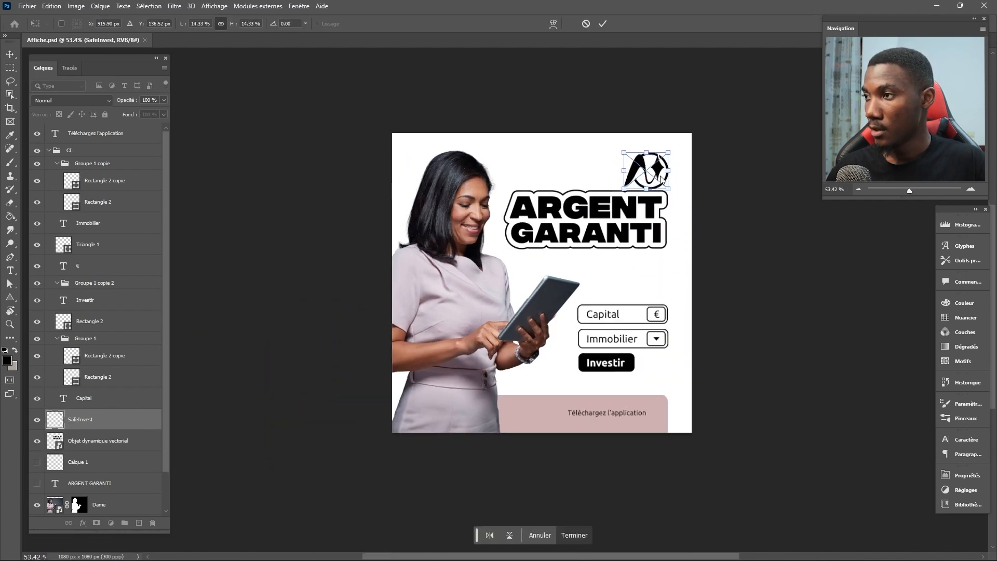
pyautogui.hotkey('alt', 'space')
pyautogui.press('Escape')
pyautogui.moveTo(651, 183); pyautogui.dragTo(634, 207)
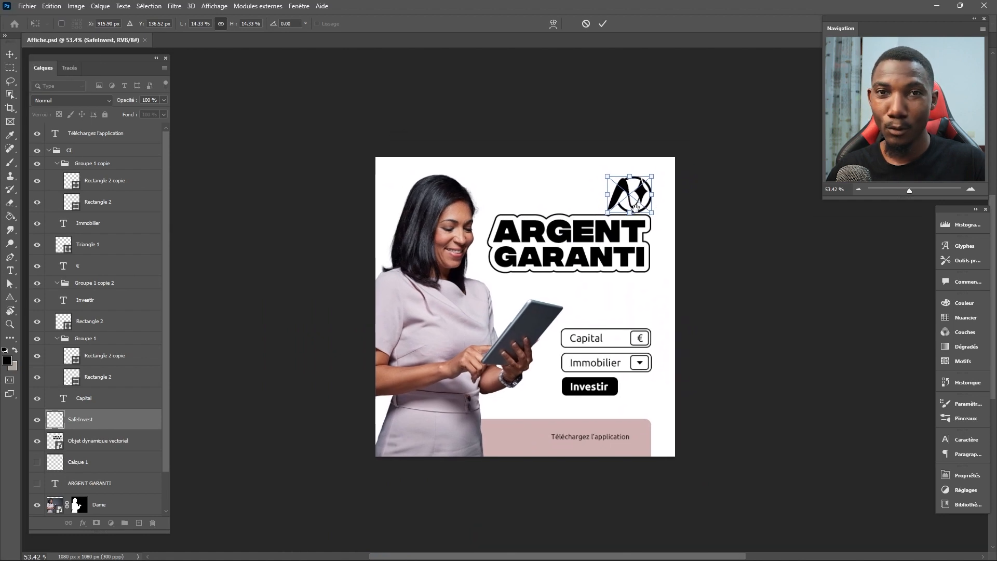
pyautogui.scroll(3, 644, 269)
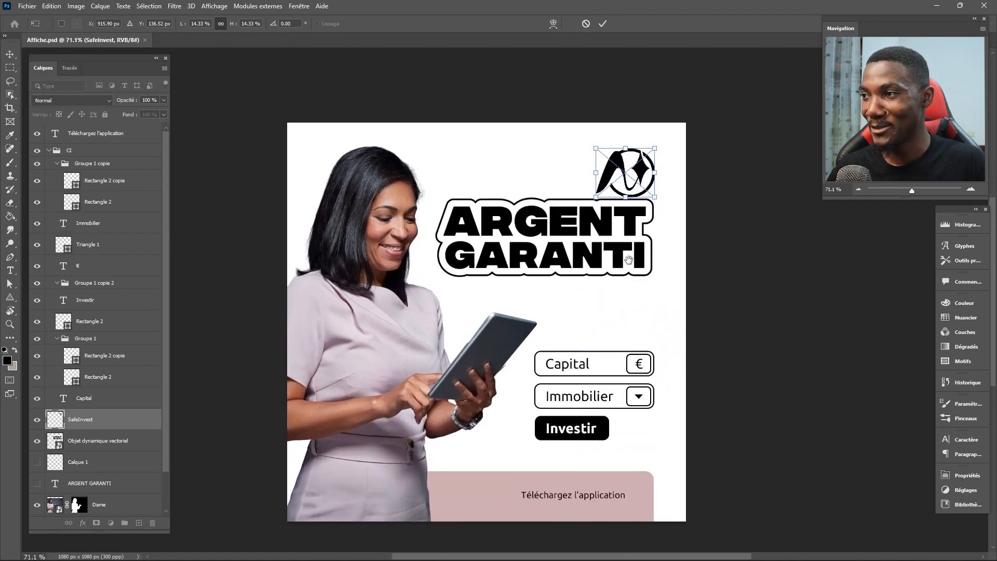
pyautogui.moveTo(629, 260); pyautogui.dragTo(631, 244)
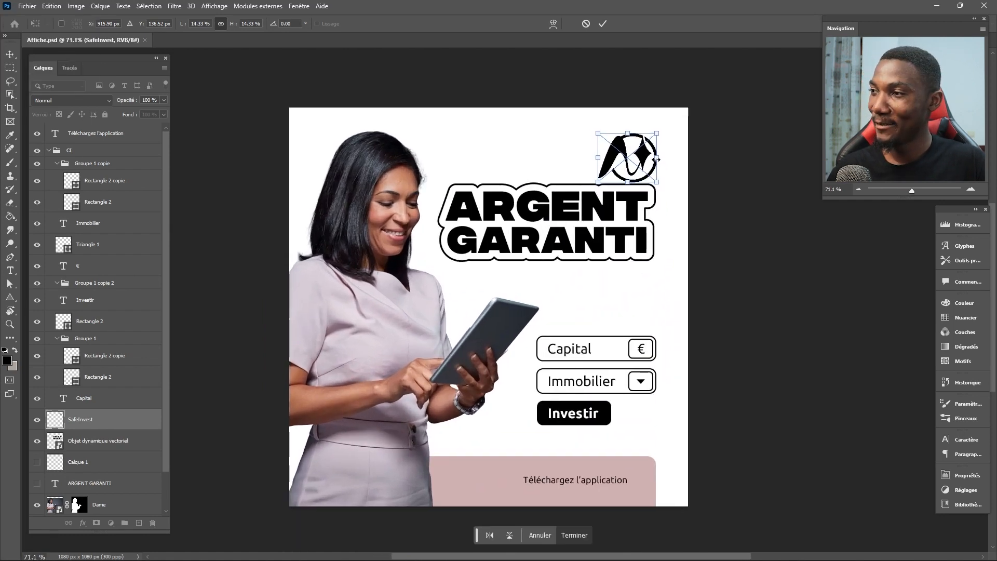
pyautogui.moveTo(657, 160); pyautogui.dragTo(634, 151)
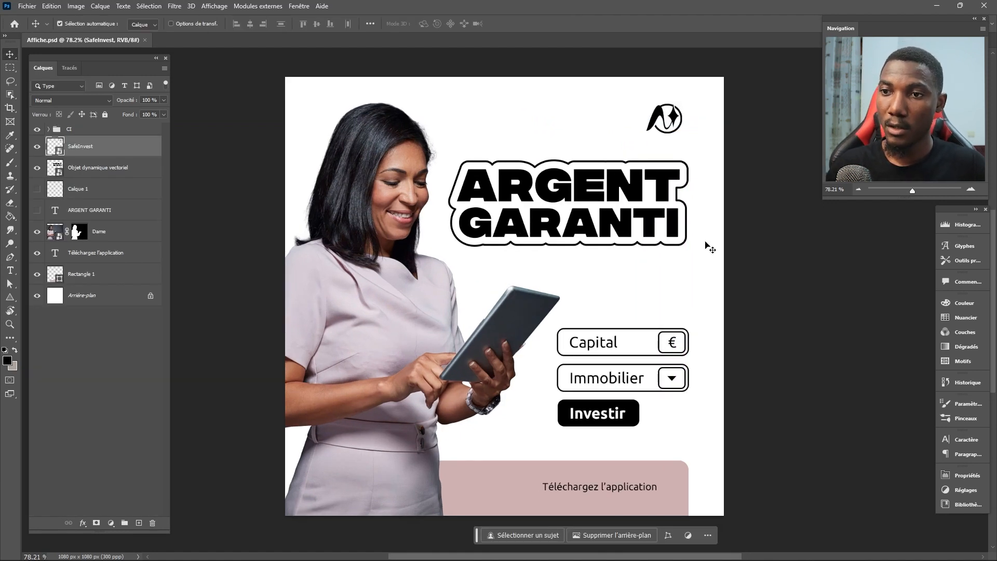
# With the Pen tool in Shape mode, draw a closed wavy blob about 693 x 555 px behind the tablet, just above the background layer
pyautogui.click(126, 301)
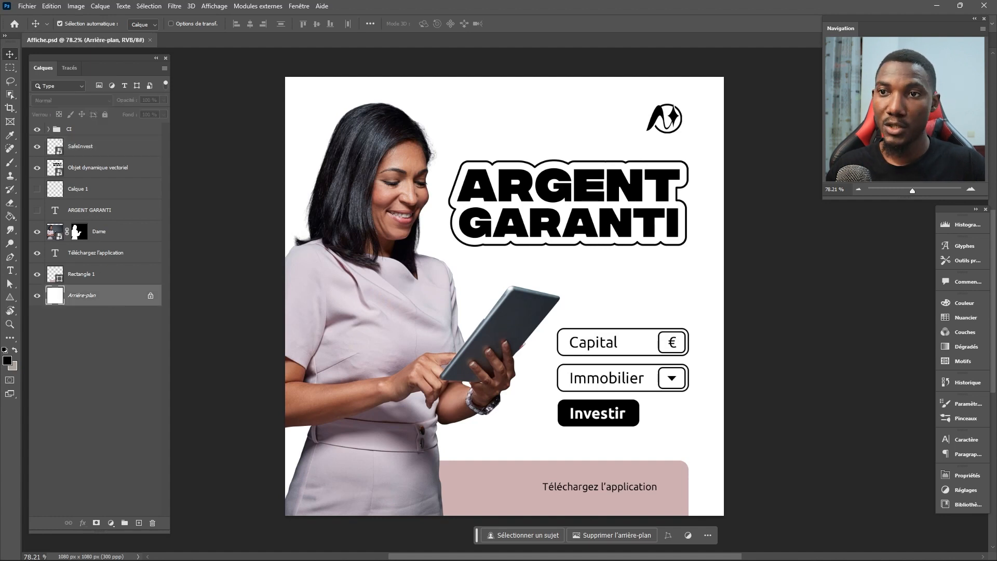
pyautogui.press('p')
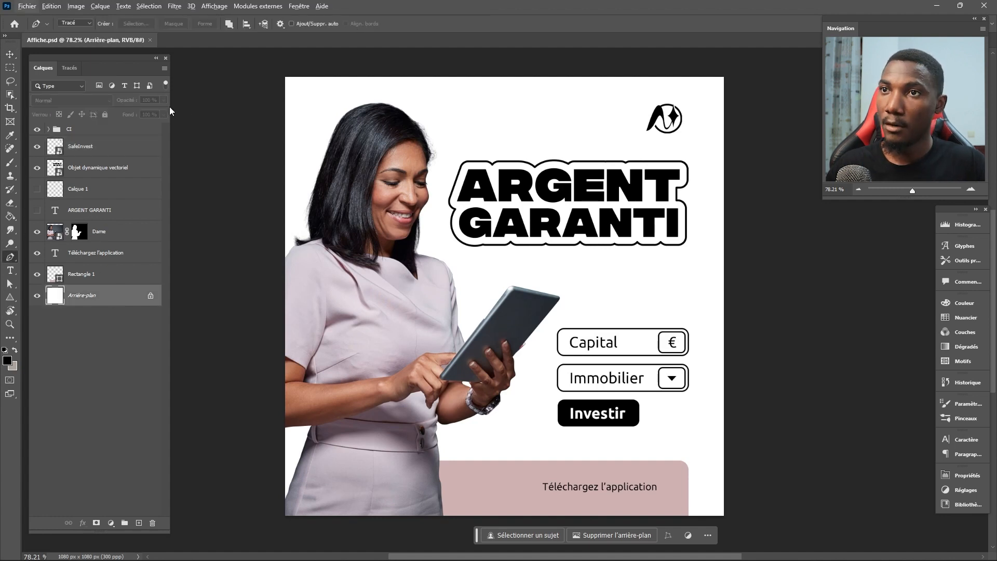
pyautogui.click(87, 26)
pyautogui.click(74, 31)
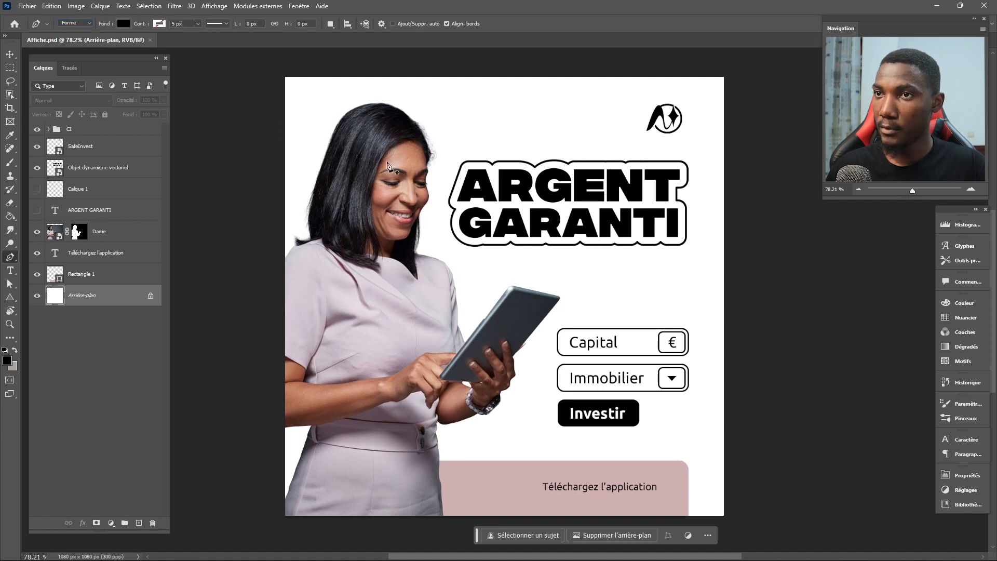
pyautogui.scroll(3, 514, 347)
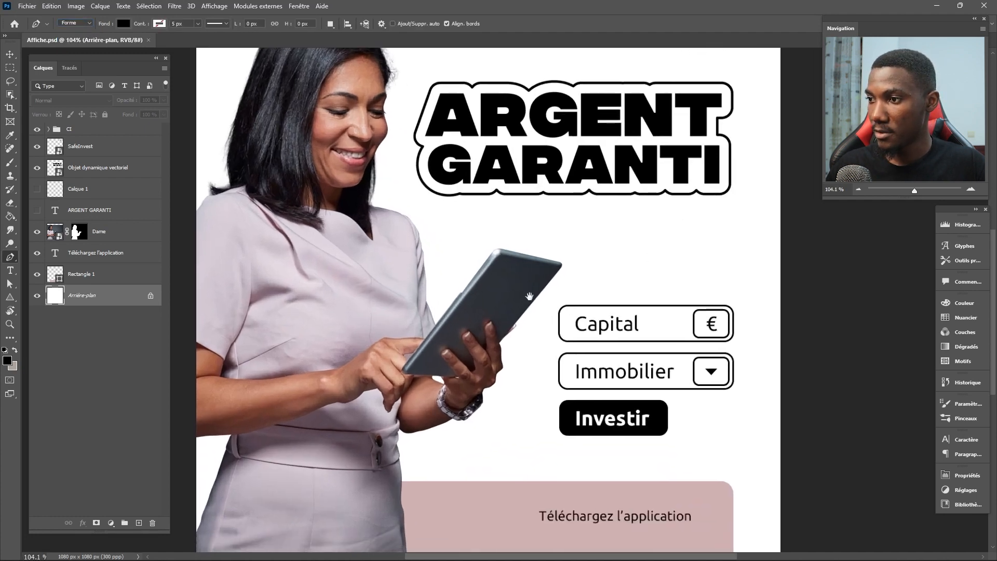
pyautogui.moveTo(529, 296); pyautogui.dragTo(481, 295)
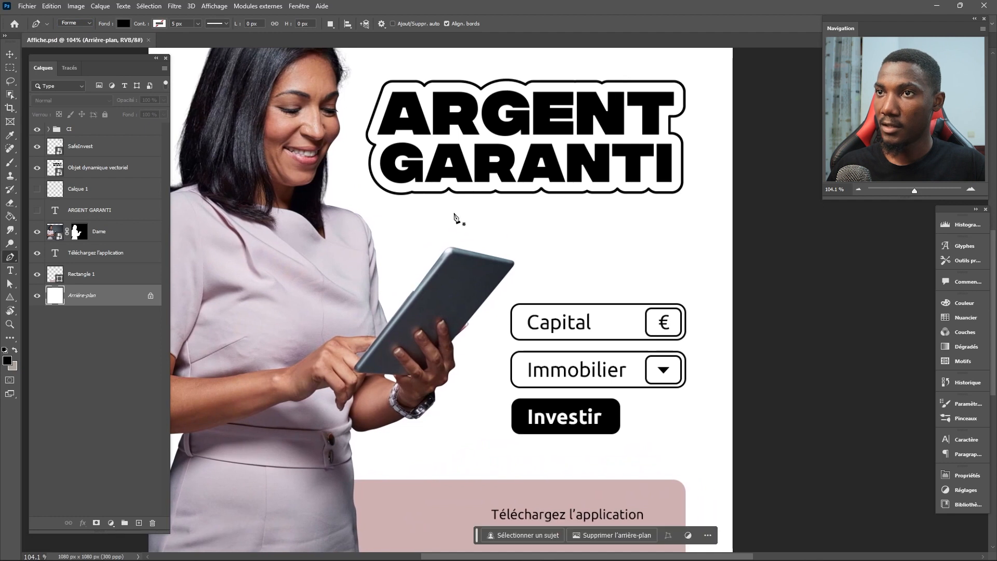
pyautogui.click(324, 249)
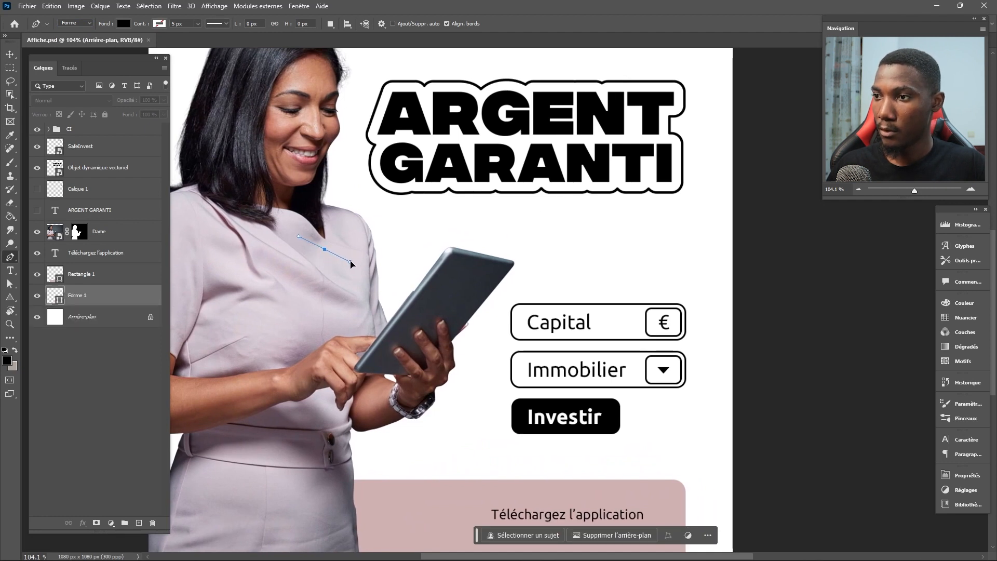
pyautogui.moveTo(396, 241); pyautogui.dragTo(405, 235)
pyautogui.moveTo(478, 195); pyautogui.dragTo(598, 245)
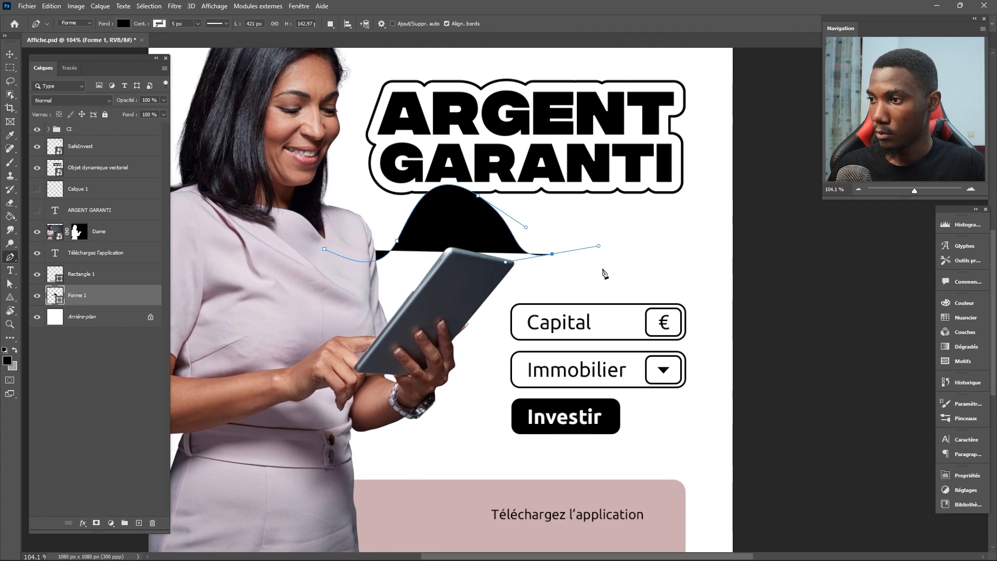
pyautogui.moveTo(605, 296); pyautogui.dragTo(597, 347)
pyautogui.moveTo(517, 368); pyautogui.dragTo(507, 408)
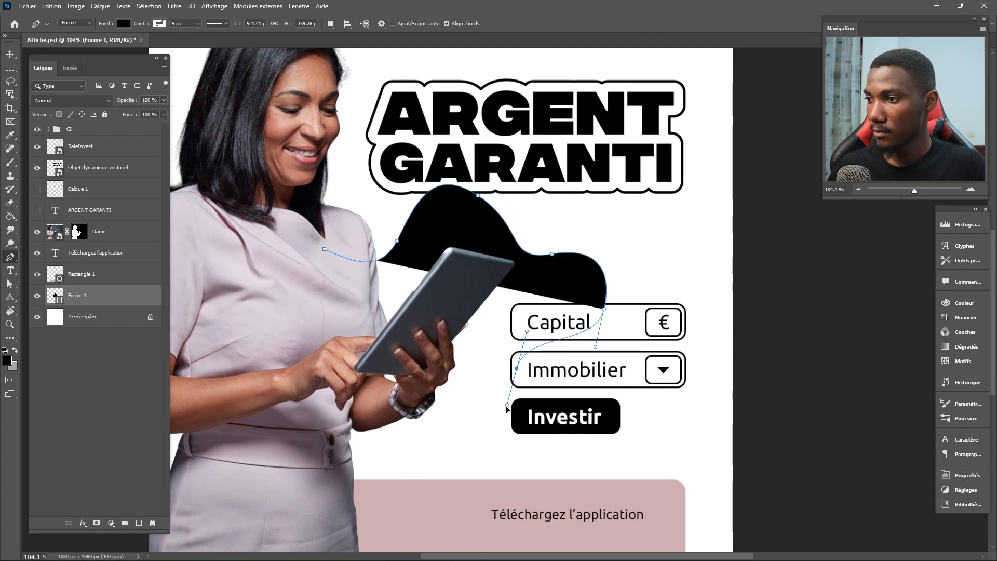
pyautogui.moveTo(491, 459); pyautogui.dragTo(439, 486)
pyautogui.moveTo(368, 458); pyautogui.dragTo(280, 422)
pyautogui.moveTo(238, 375); pyautogui.dragTo(244, 358)
pyautogui.moveTo(292, 313); pyautogui.dragTo(312, 291)
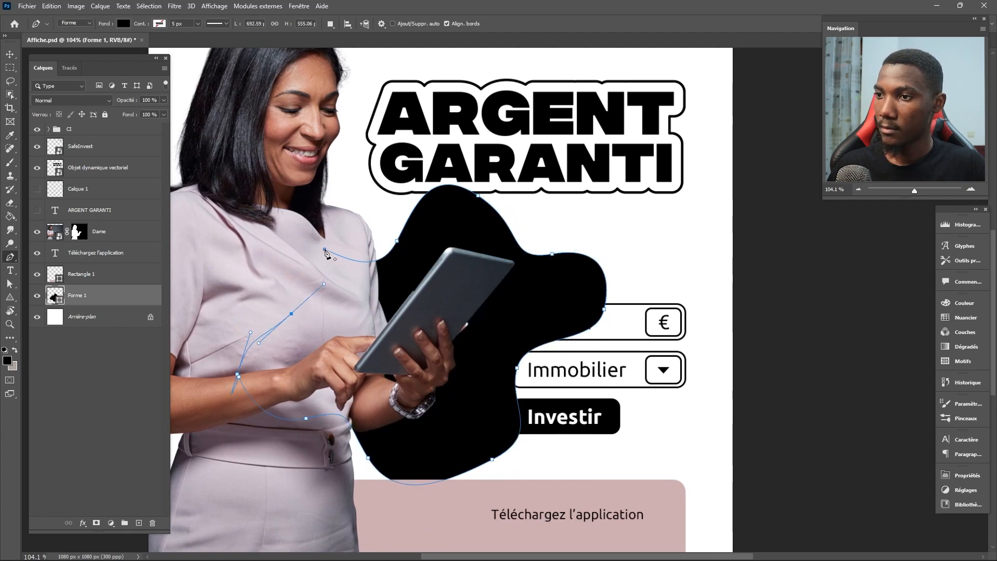
pyautogui.moveTo(324, 249); pyautogui.dragTo(356, 243)
pyautogui.scroll(-4, 576, 237)
pyautogui.moveTo(578, 241); pyautogui.dragTo(538, 279)
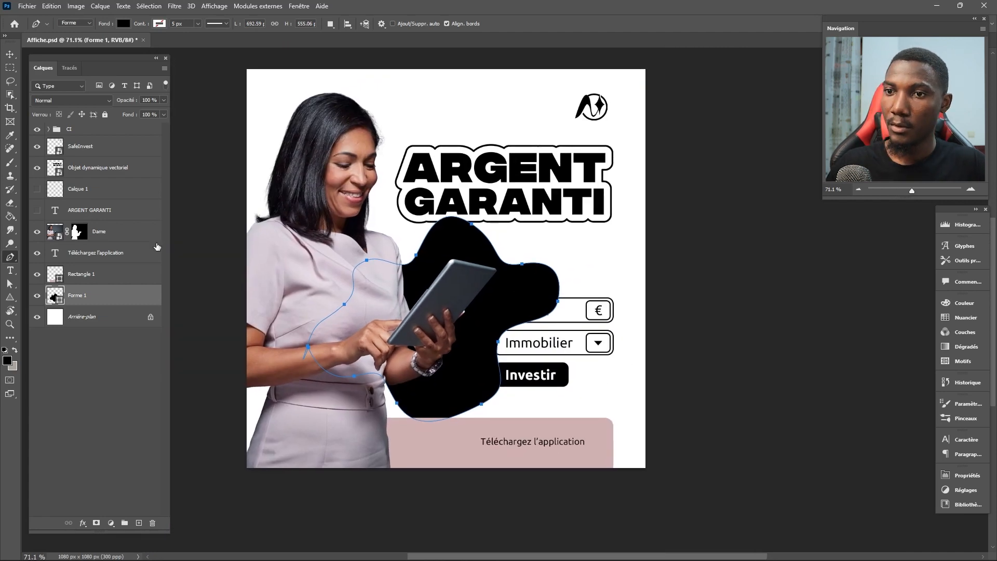
# Fill the blob behind the tablet with light pink ffc8c8
pyautogui.doubleClick(56, 296)
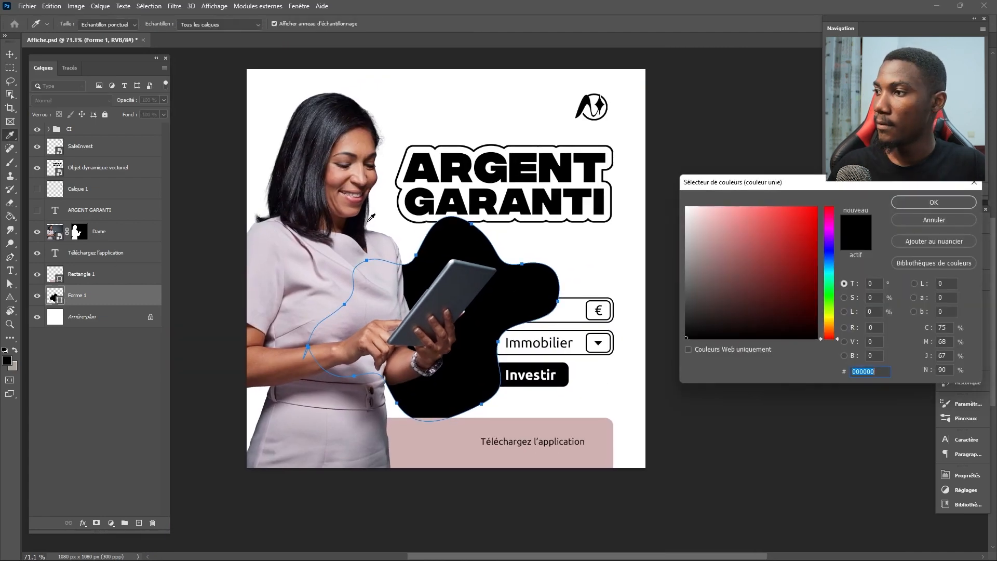
pyautogui.moveTo(791, 218); pyautogui.dragTo(719, 202)
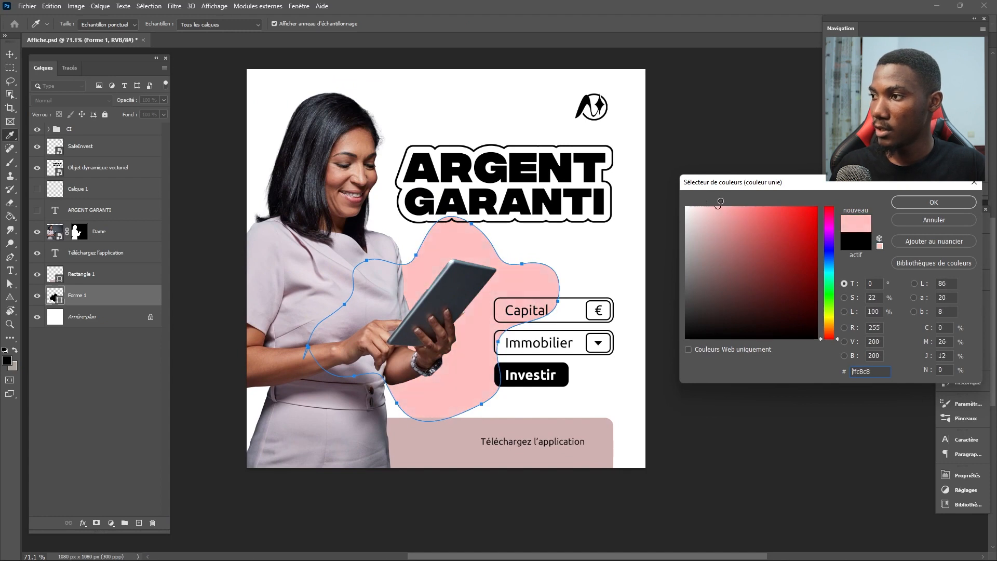
pyautogui.click(933, 204)
pyautogui.moveTo(566, 245); pyautogui.dragTo(525, 289)
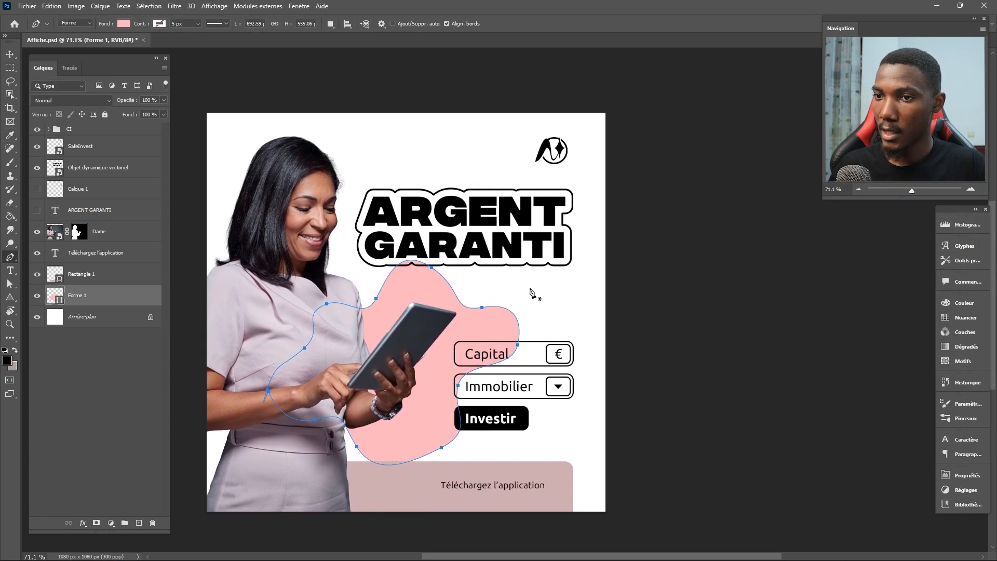
pyautogui.moveTo(452, 276); pyautogui.dragTo(480, 246)
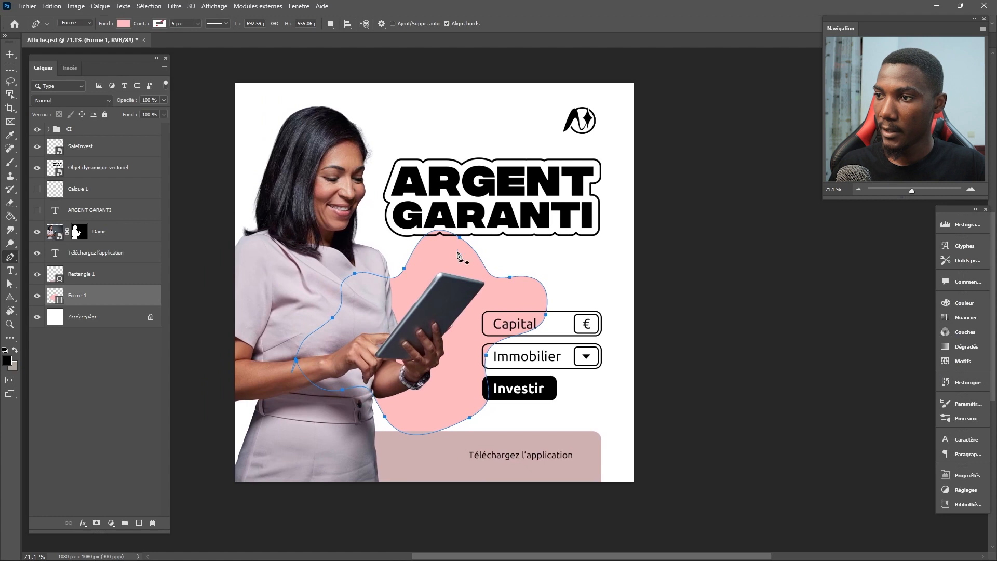
# Draw a second, larger closed wavy blob about 837 px tall with the Pen tool, layered between the pink blob and the background
pyautogui.click(104, 325)
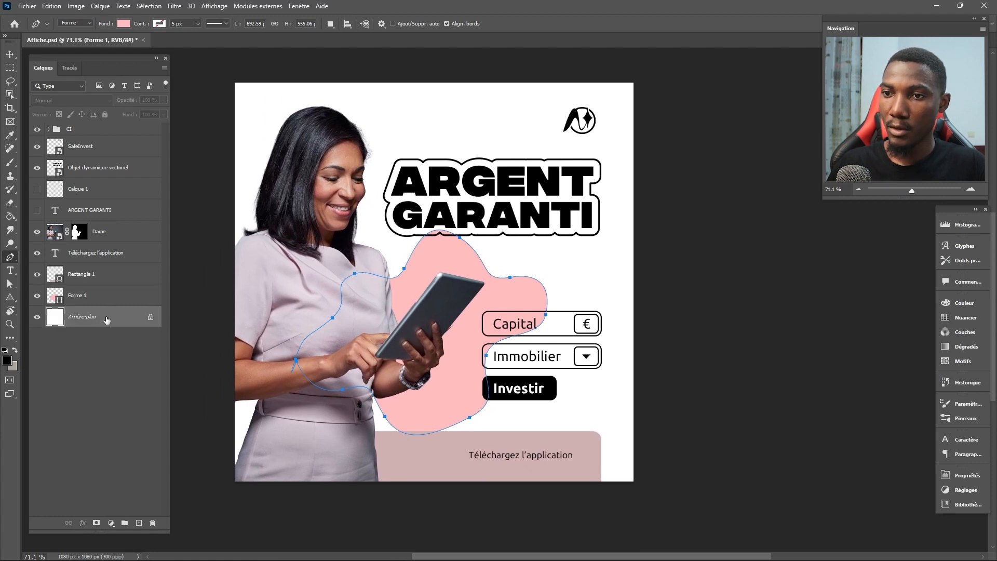
pyautogui.click(139, 523)
pyautogui.moveTo(347, 210); pyautogui.dragTo(332, 238)
pyautogui.moveTo(458, 202); pyautogui.dragTo(508, 250)
pyautogui.moveTo(569, 269); pyautogui.dragTo(622, 267)
pyautogui.moveTo(613, 323); pyautogui.dragTo(581, 429)
pyautogui.moveTo(517, 376); pyautogui.dragTo(494, 414)
pyautogui.moveTo(479, 460); pyautogui.dragTo(465, 493)
pyautogui.moveTo(418, 492); pyautogui.dragTo(349, 491)
pyautogui.moveTo(265, 422); pyautogui.dragTo(169, 349)
pyautogui.moveTo(202, 224); pyautogui.dragTo(314, 195)
pyautogui.moveTo(314, 196)
pyautogui.mouseDown()
pyautogui.moveTo(296, 156)
pyautogui.moveTo(321, 179)
pyautogui.mouseUp()
# Fill the second, larger blob with muted brownish pink 9d7373
pyautogui.doubleClick(60, 323)
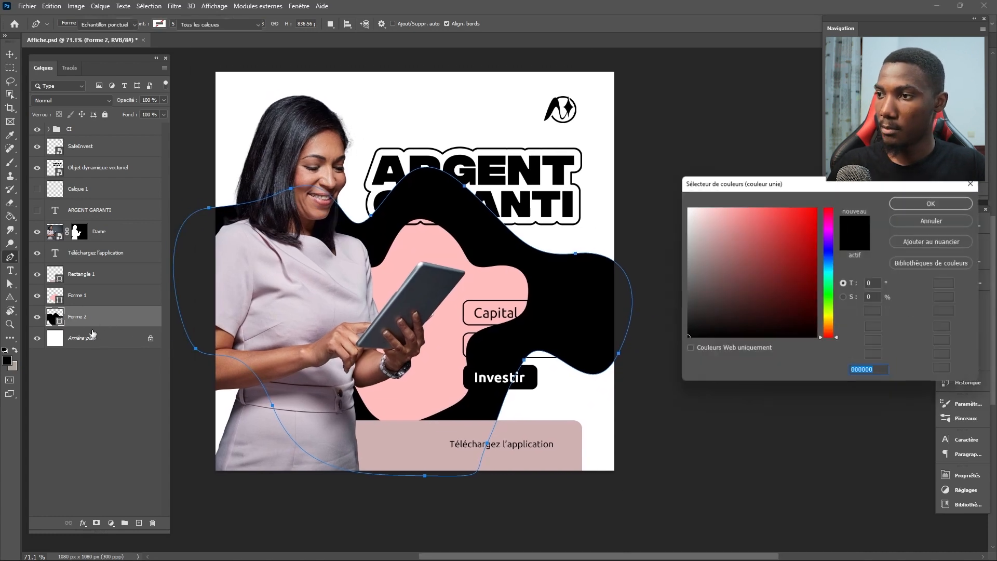
pyautogui.moveTo(751, 248); pyautogui.dragTo(721, 257)
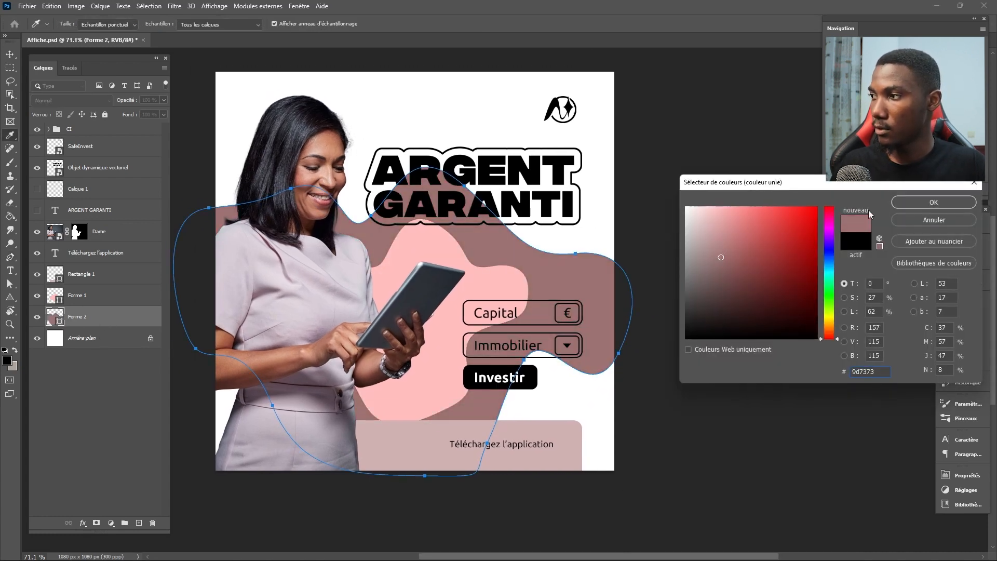
pyautogui.click(934, 203)
# On a new layer just above the background, draw a third closed wavy blob about 1424 x 1146 px with the Pen tool
pyautogui.click(89, 343)
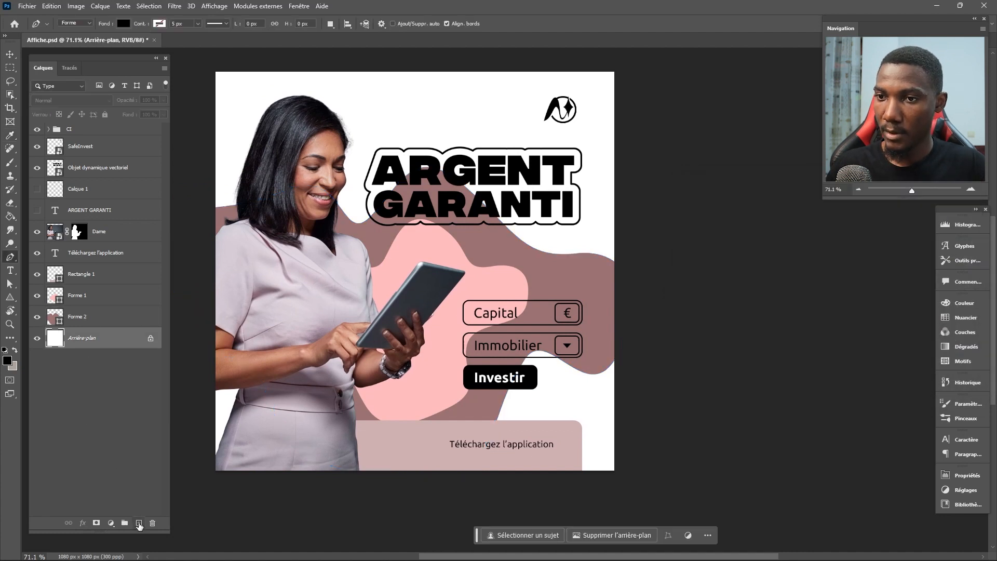
pyautogui.click(139, 523)
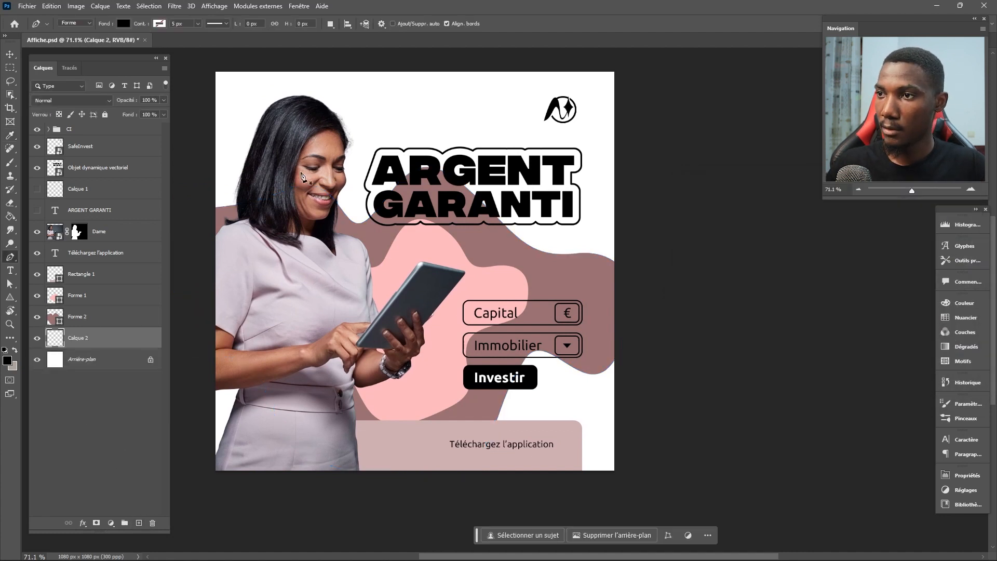
pyautogui.moveTo(265, 156); pyautogui.dragTo(288, 168)
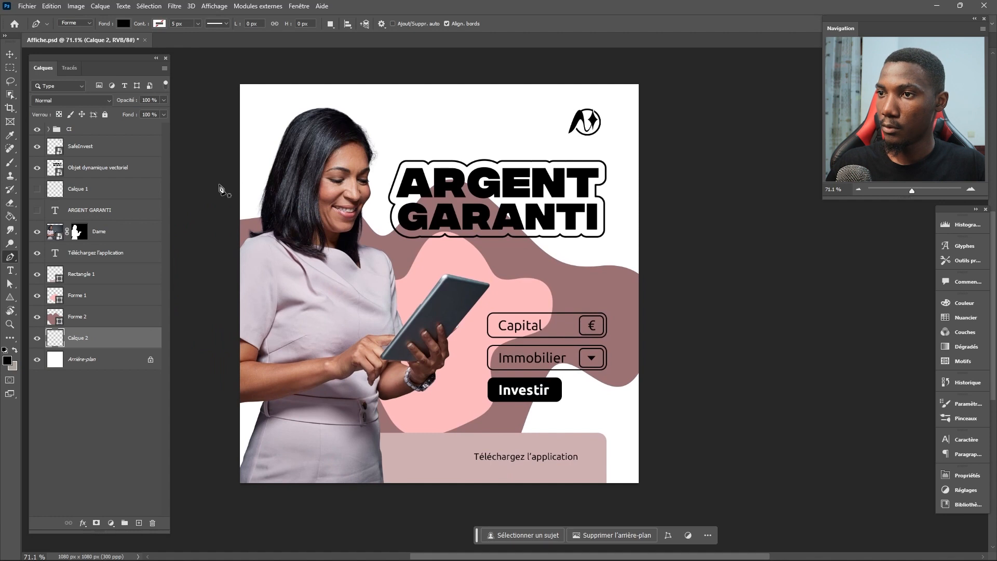
pyautogui.moveTo(233, 134); pyautogui.dragTo(237, 130)
pyautogui.moveTo(335, 140); pyautogui.dragTo(397, 239)
pyautogui.moveTo(415, 177); pyautogui.dragTo(444, 134)
pyautogui.moveTo(566, 154); pyautogui.dragTo(623, 218)
pyautogui.moveTo(592, 248); pyautogui.dragTo(652, 261)
pyautogui.moveTo(696, 259); pyautogui.dragTo(739, 311)
pyautogui.moveTo(691, 454); pyautogui.dragTo(649, 487)
pyautogui.moveTo(562, 419); pyautogui.dragTo(529, 453)
pyautogui.moveTo(501, 508); pyautogui.dragTo(434, 527)
pyautogui.moveTo(288, 454); pyautogui.dragTo(266, 376)
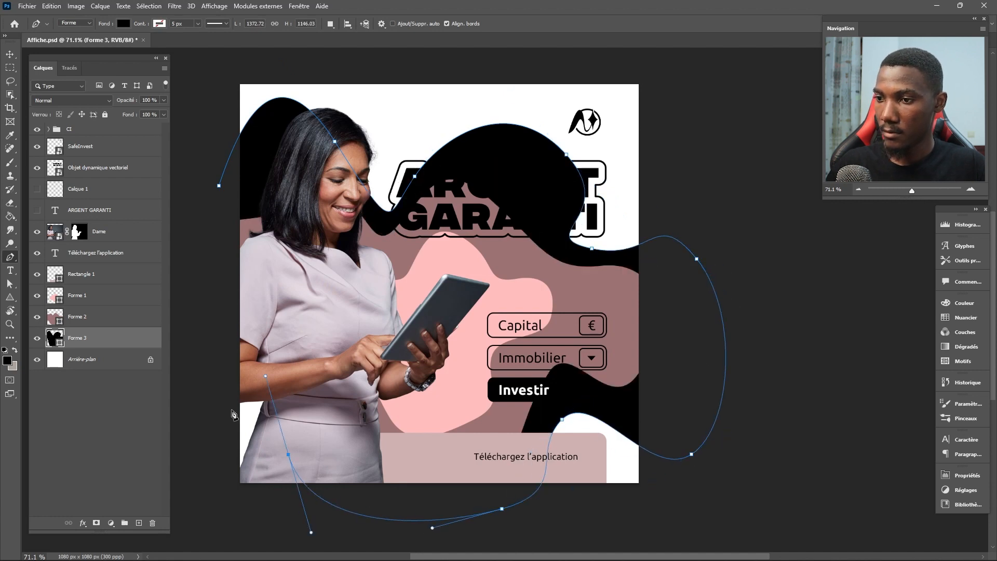
pyautogui.moveTo(221, 441); pyautogui.dragTo(186, 476)
pyautogui.click(219, 185)
pyautogui.click(219, 185)
pyautogui.moveTo(433, 247); pyautogui.dragTo(435, 273)
# Fill the third, largest blob with pale pink fcd7d7
pyautogui.doubleClick(58, 360)
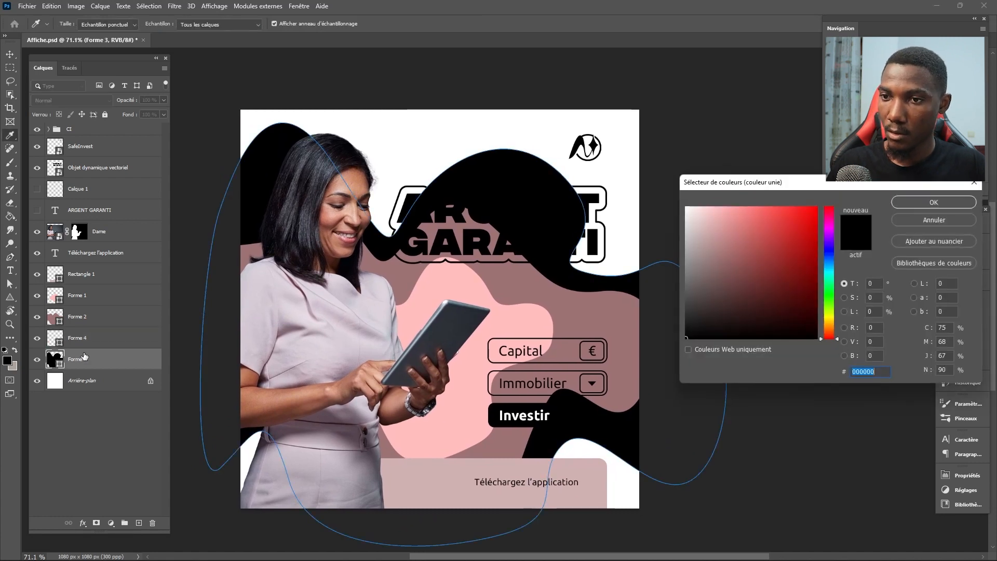
pyautogui.write('ffdada')
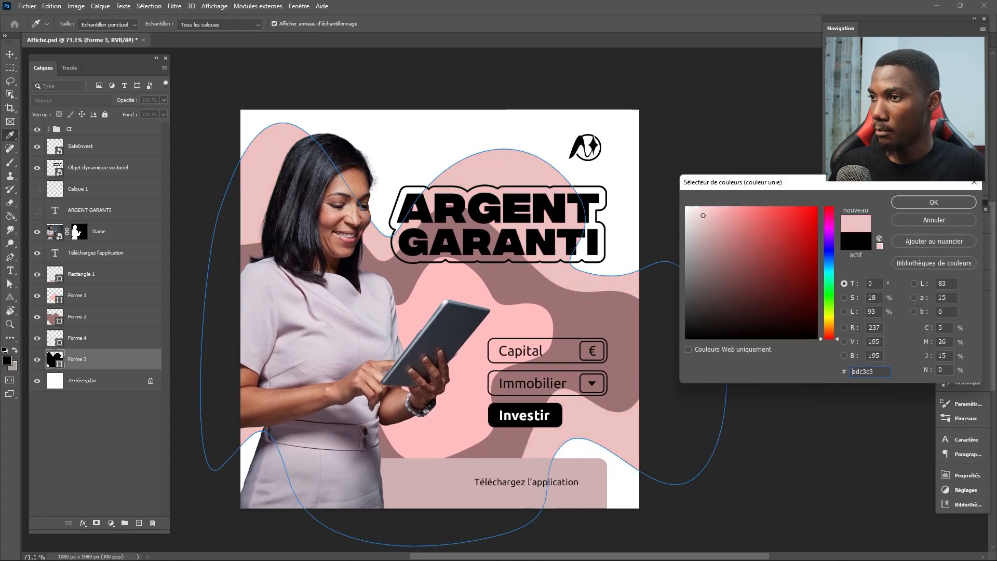
pyautogui.click(934, 202)
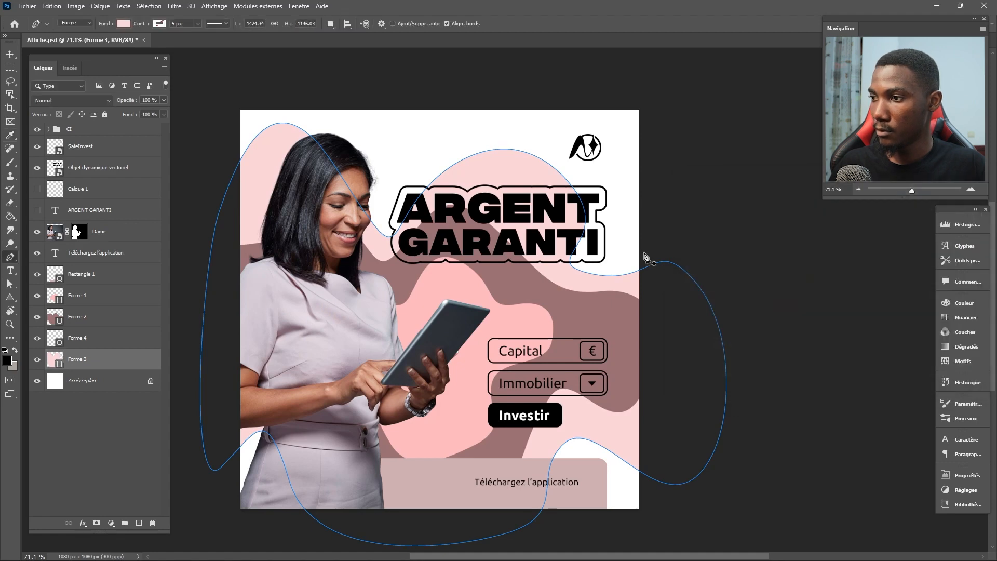
# Stretch the largest blob upward to about 113% height so it extends beyond the poster's top edge
pyautogui.press('v')
pyautogui.scroll(-2, 505, 256)
pyautogui.scroll(3, 506, 255)
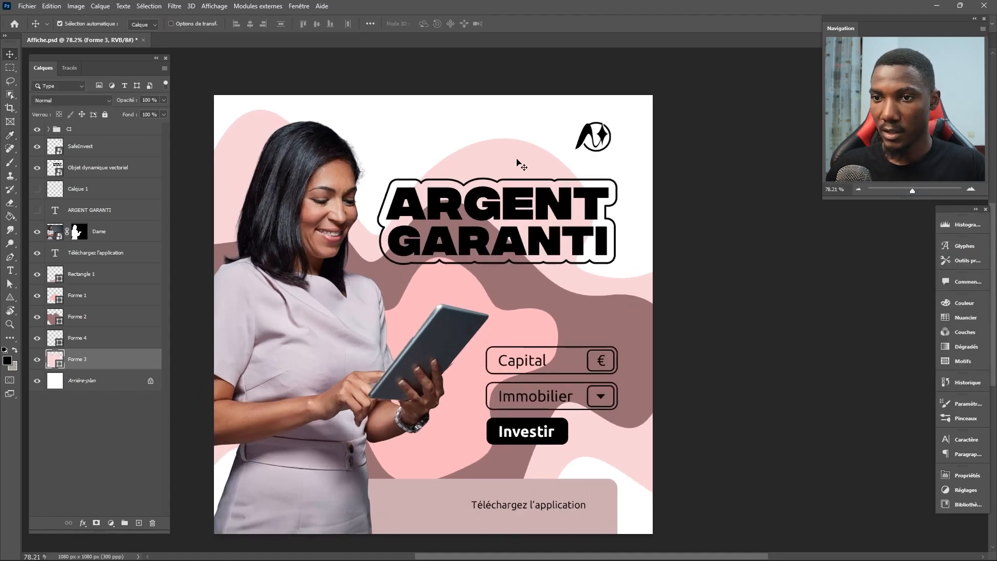
pyautogui.hotkey('ctrl', 't')
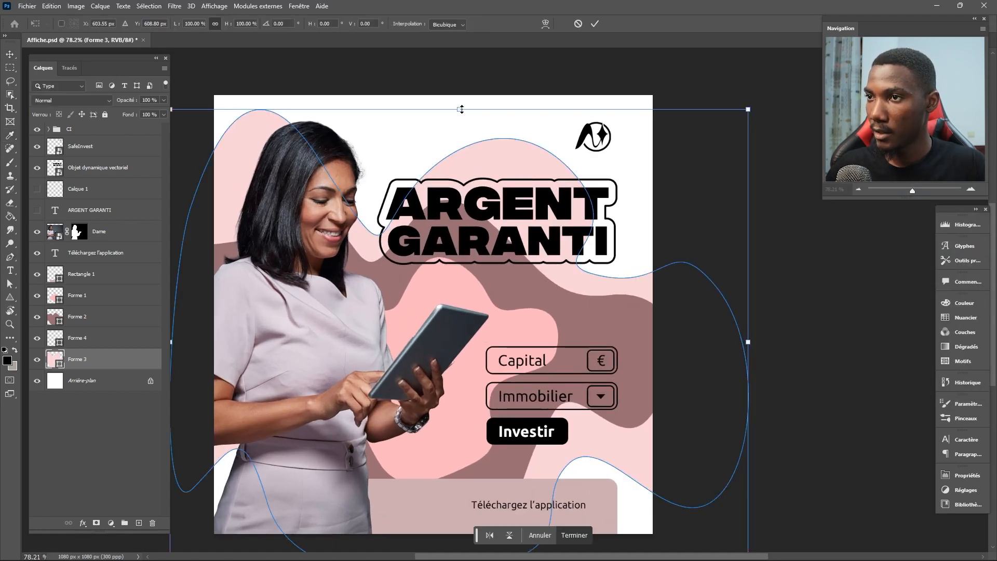
pyautogui.moveTo(462, 109); pyautogui.dragTo(484, 78)
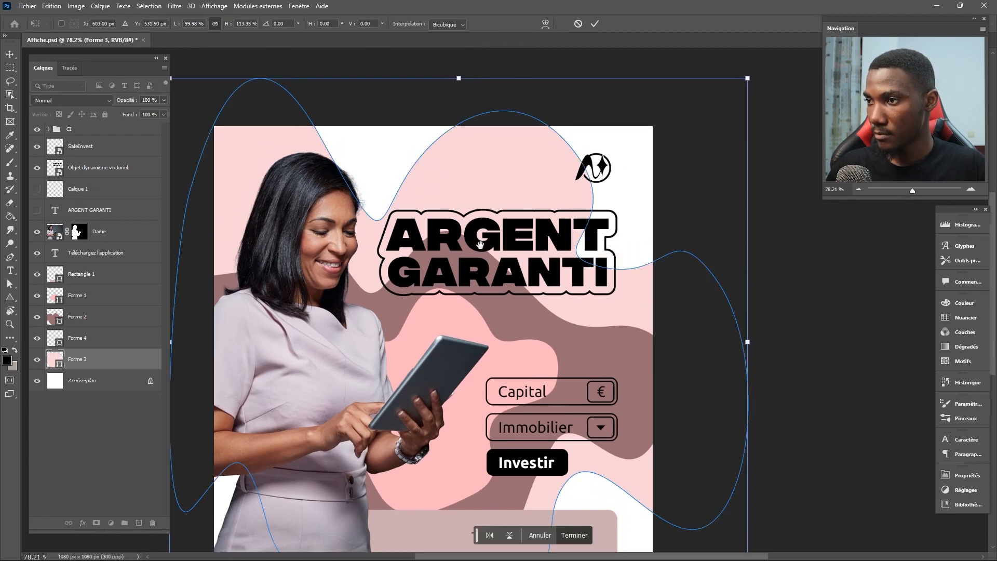
pyautogui.press('Return')
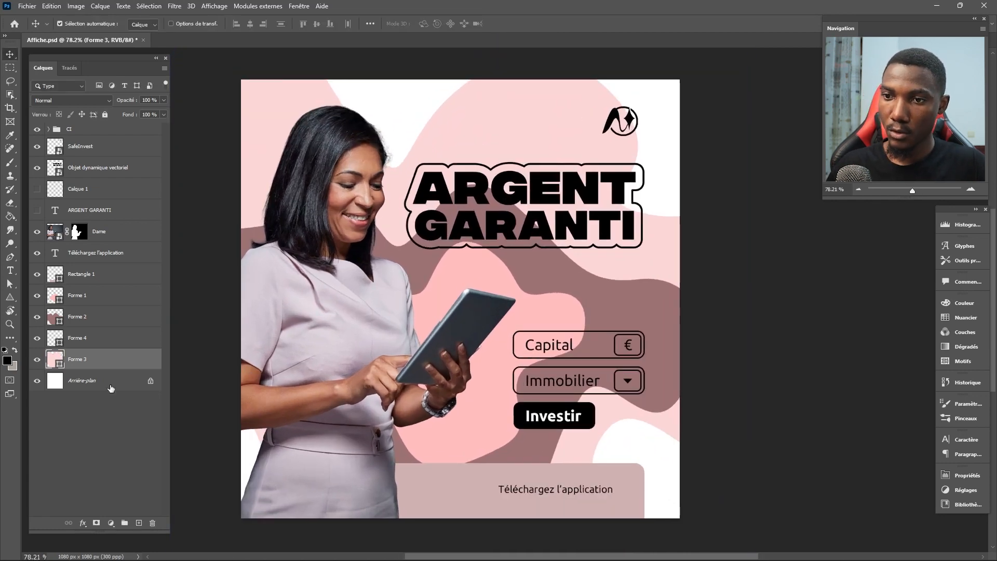
# Add a solid colour fill layer in coral pink e17474 directly above the background layer
pyautogui.click(110, 388)
pyautogui.click(111, 524)
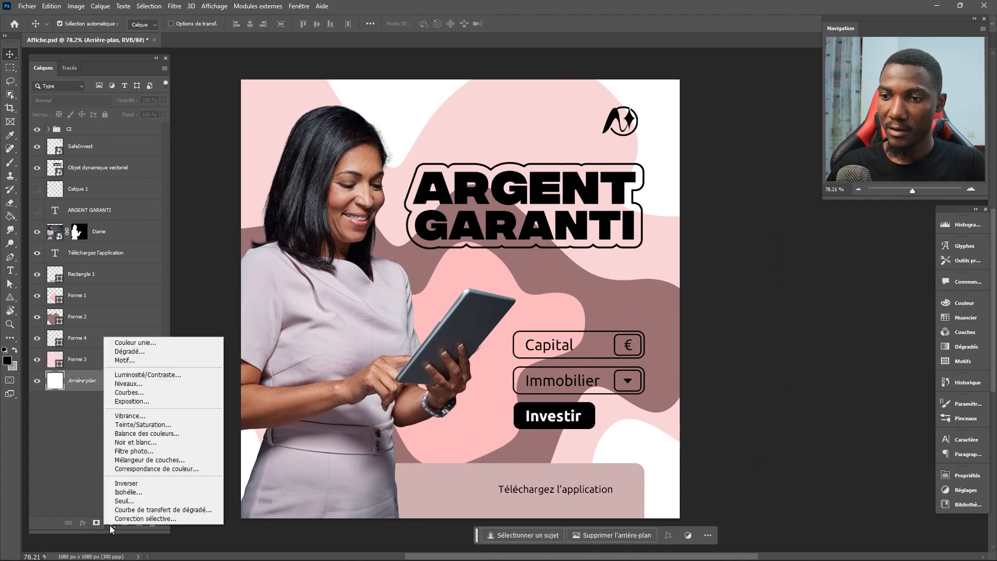
pyautogui.click(161, 344)
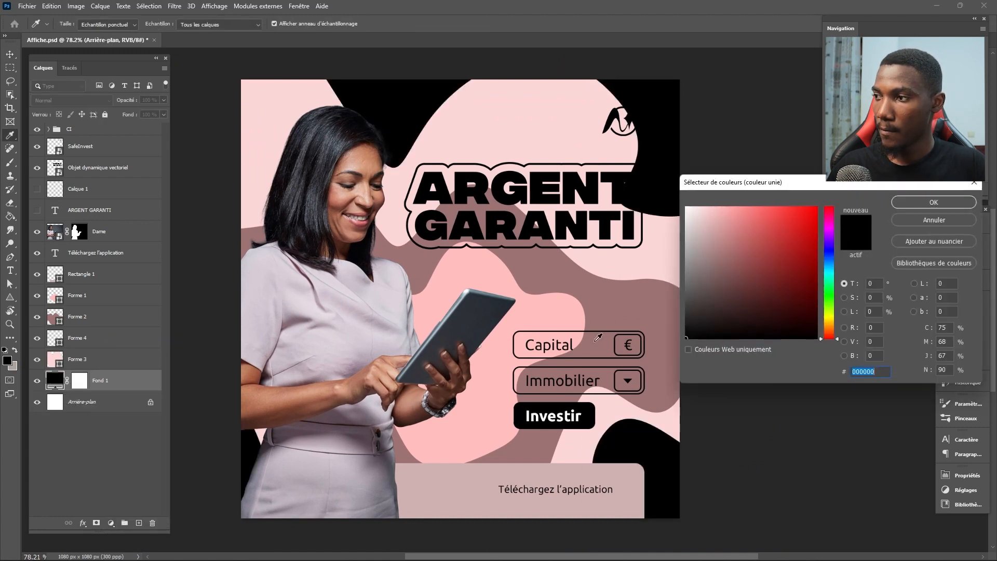
pyautogui.moveTo(724, 247)
pyautogui.mouseDown()
pyautogui.moveTo(740, 229)
pyautogui.moveTo(748, 244)
pyautogui.moveTo(749, 222)
pyautogui.mouseUp()
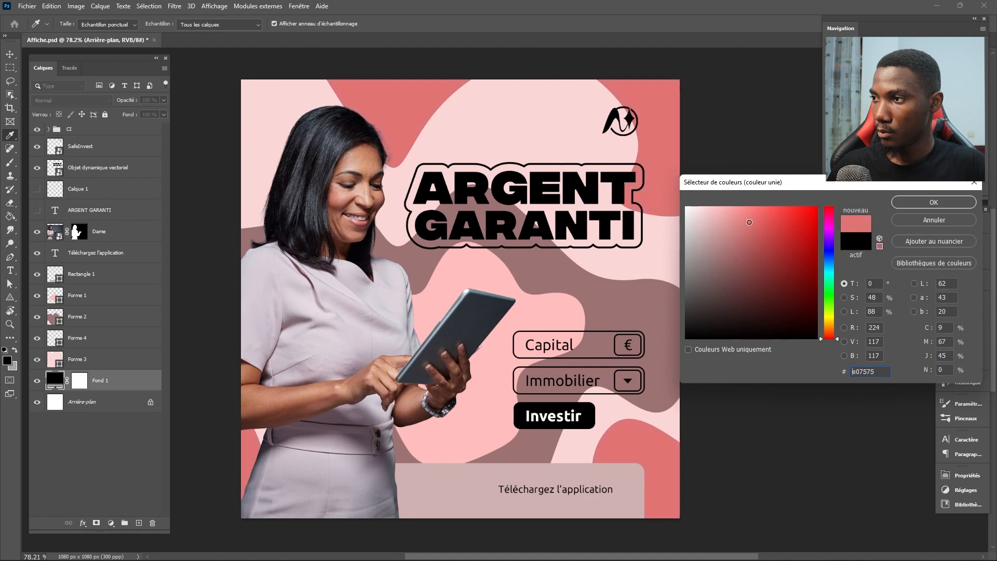
pyautogui.click(912, 204)
# Place the six-colour palette image on the poster, scaled down just below the headline
pyautogui.moveTo(475, 269); pyautogui.dragTo(487, 286)
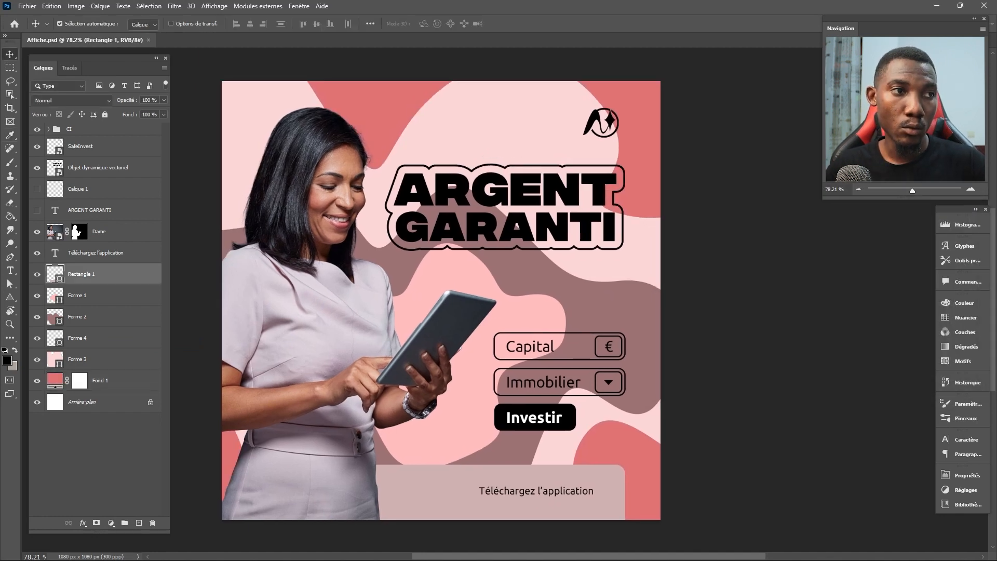
pyautogui.moveTo(0, 225); pyautogui.dragTo(443, 275)
pyautogui.moveTo(660, 300); pyautogui.dragTo(581, 281)
pyautogui.press('Return')
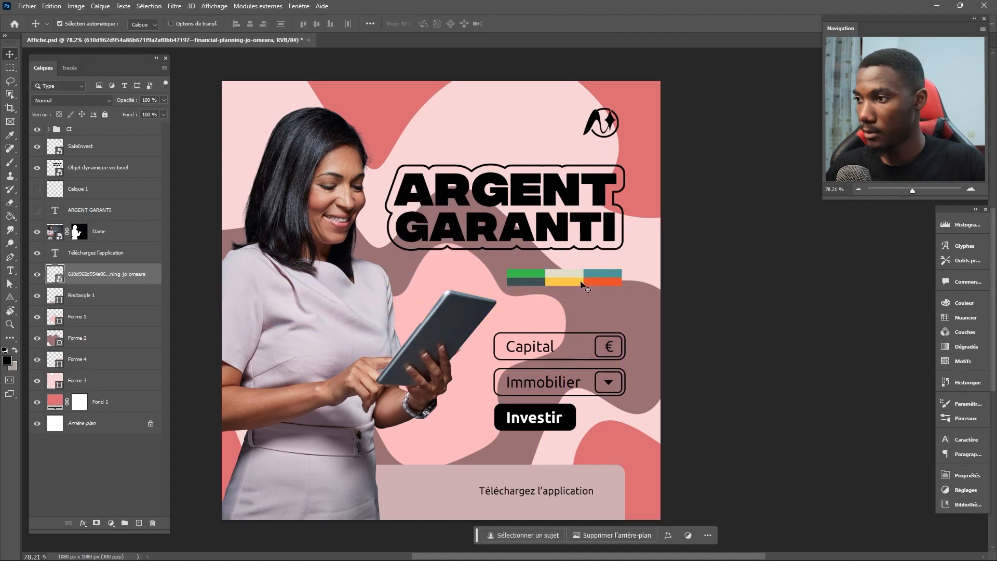
# Fill the blob behind the tablet with the palette's yellow, fec844
pyautogui.click(466, 410)
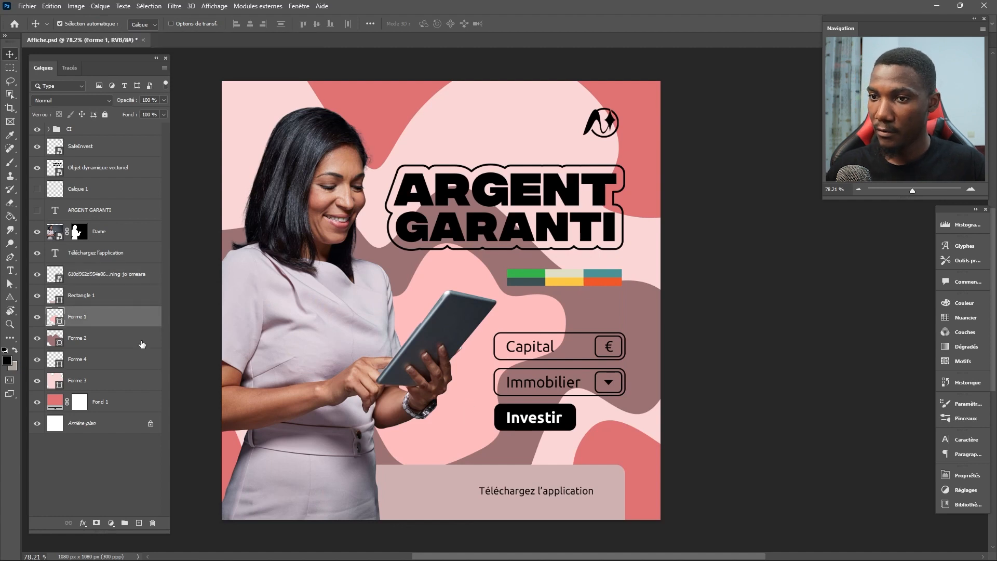
pyautogui.doubleClick(57, 321)
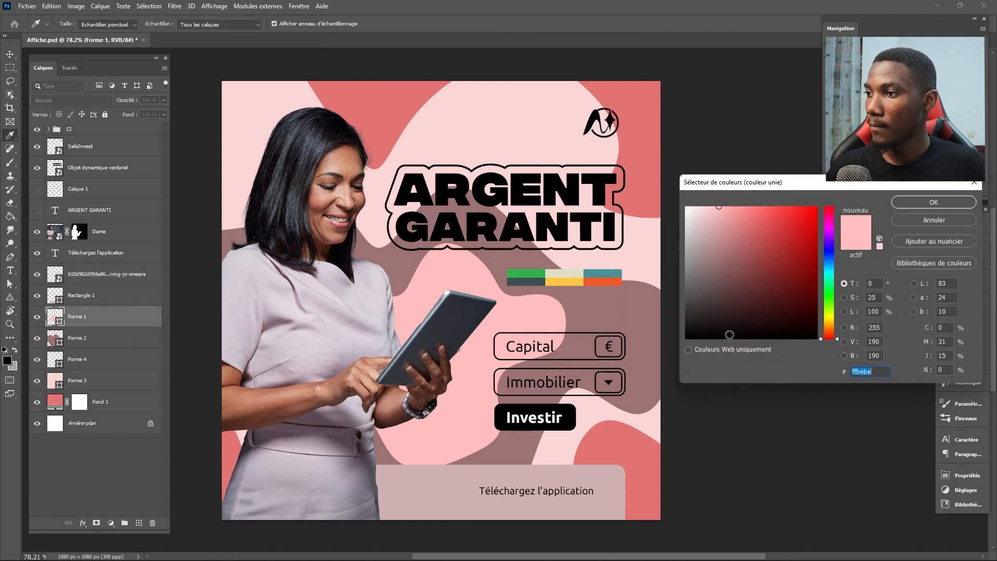
pyautogui.click(569, 282)
pyautogui.click(927, 204)
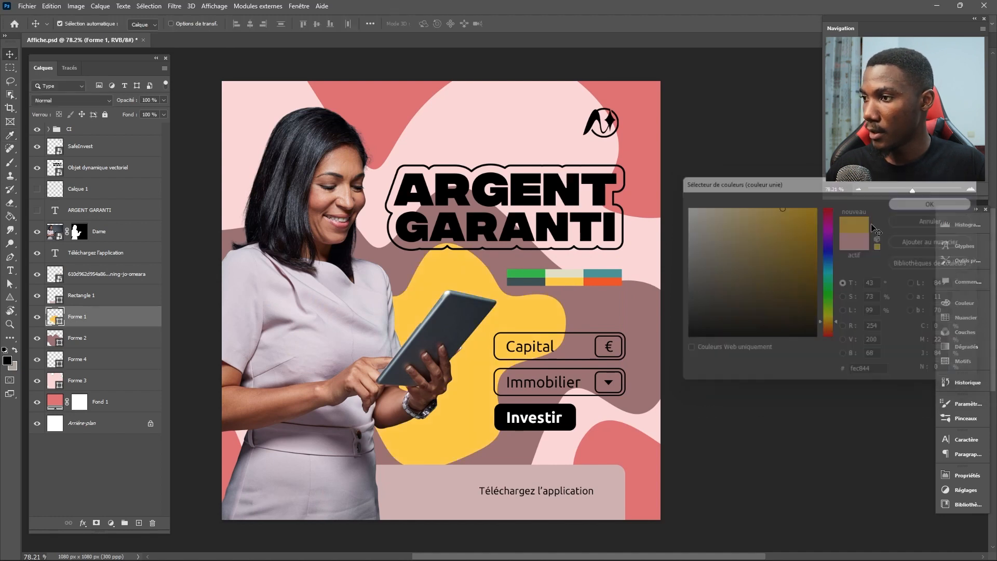
# Fill the second blob around the yellow one with the palette's orange, f15929
pyautogui.click(629, 309)
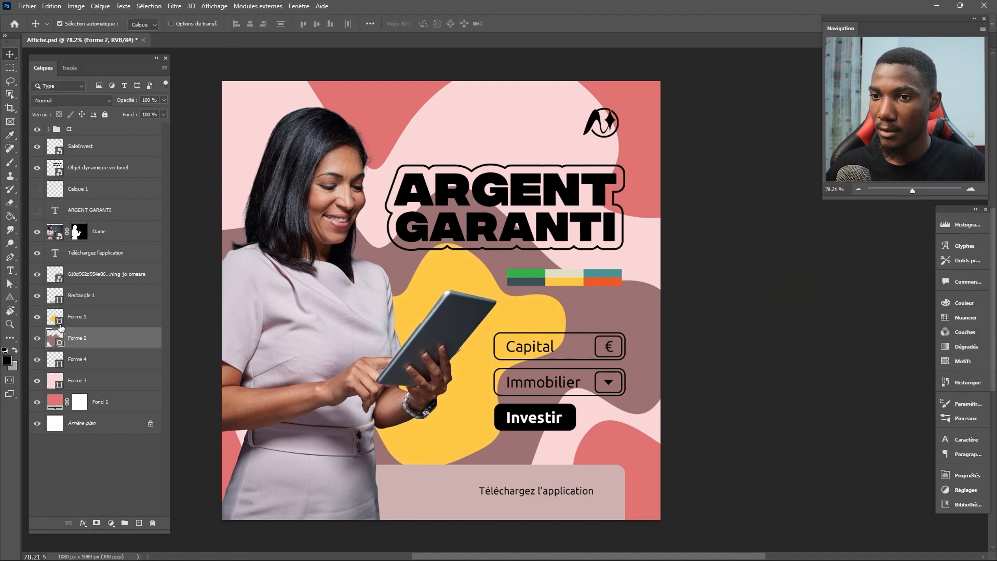
pyautogui.doubleClick(57, 344)
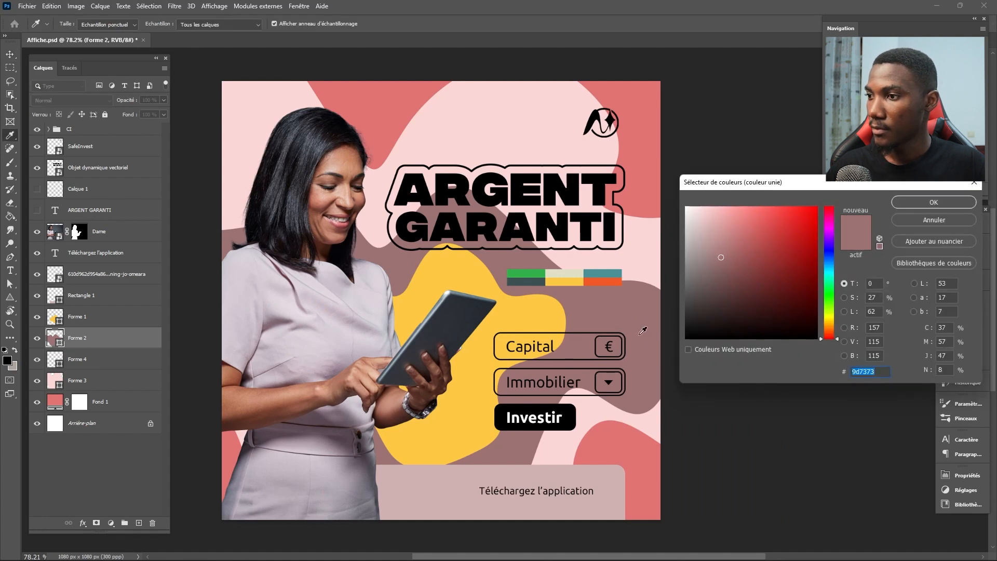
pyautogui.click(593, 280)
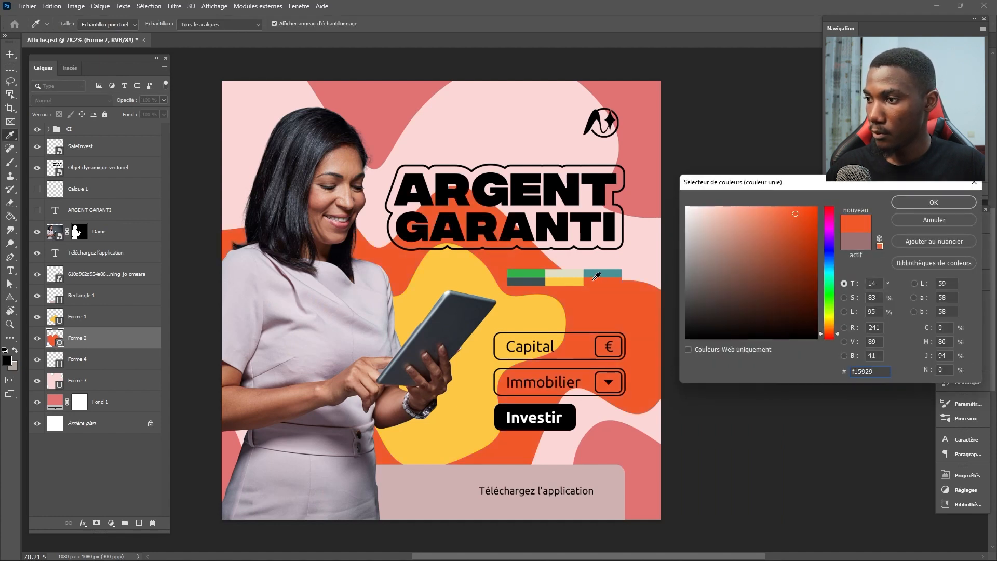
pyautogui.click(925, 208)
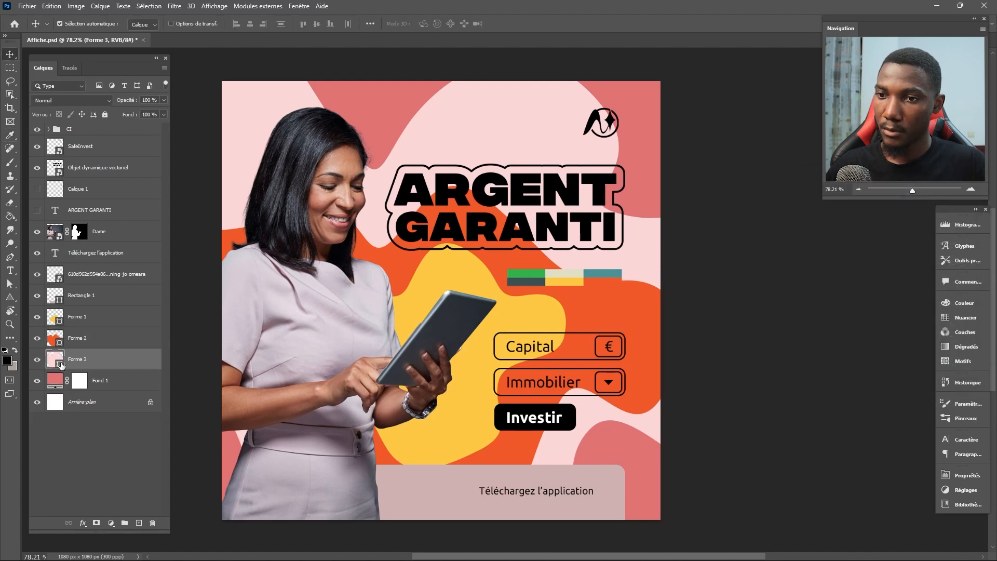
# Fill the largest blob with the palette's teal, 4a9195
pyautogui.doubleClick(61, 365)
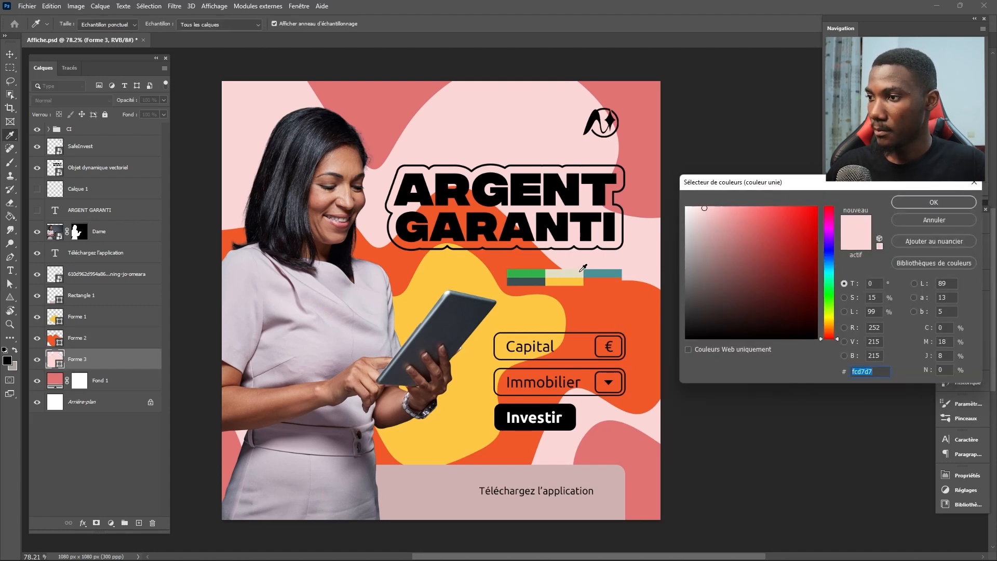
pyautogui.click(600, 274)
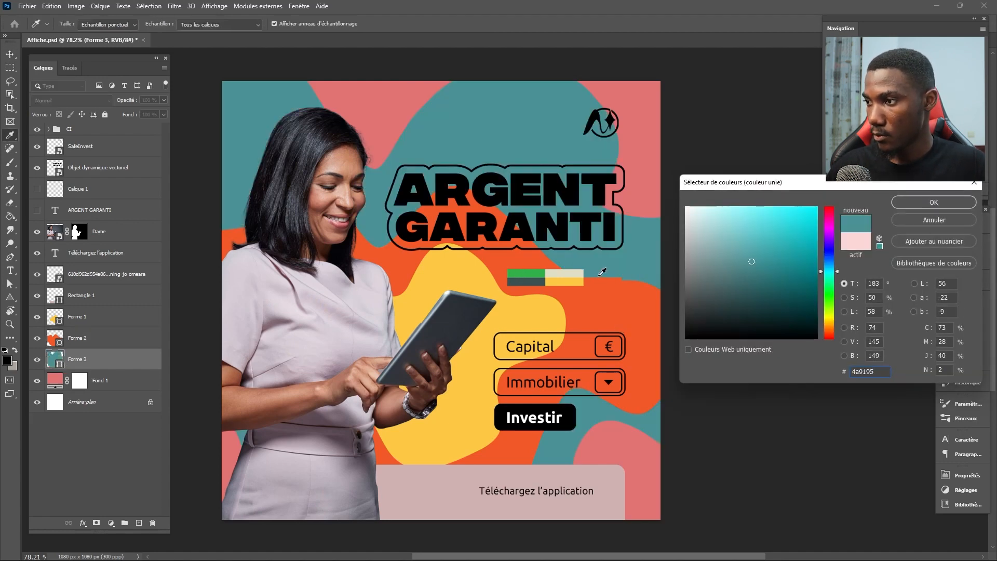
pyautogui.click(944, 203)
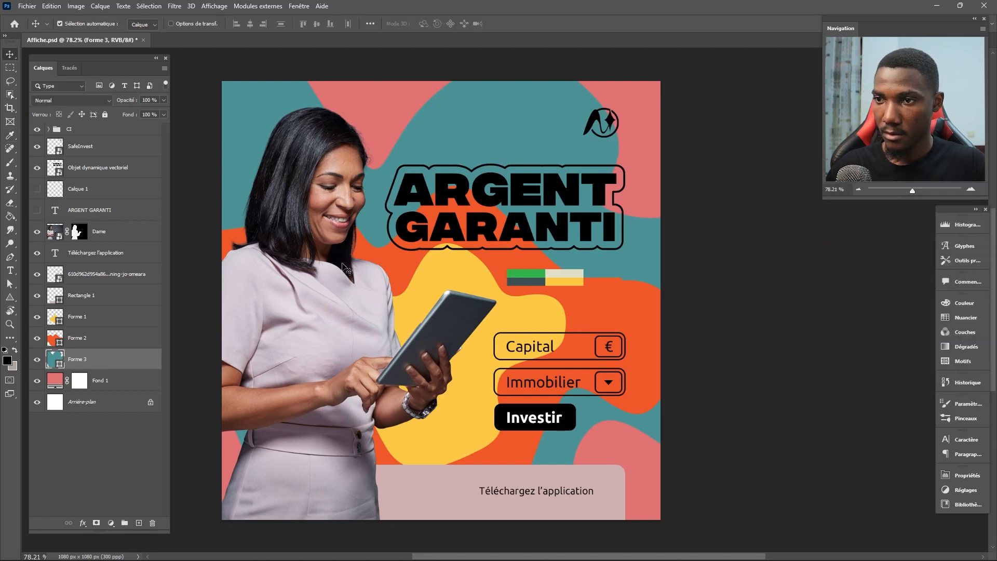
# Recolour the solid fill layer above the background with the palette's dark slate, 3c5152
pyautogui.doubleClick(54, 380)
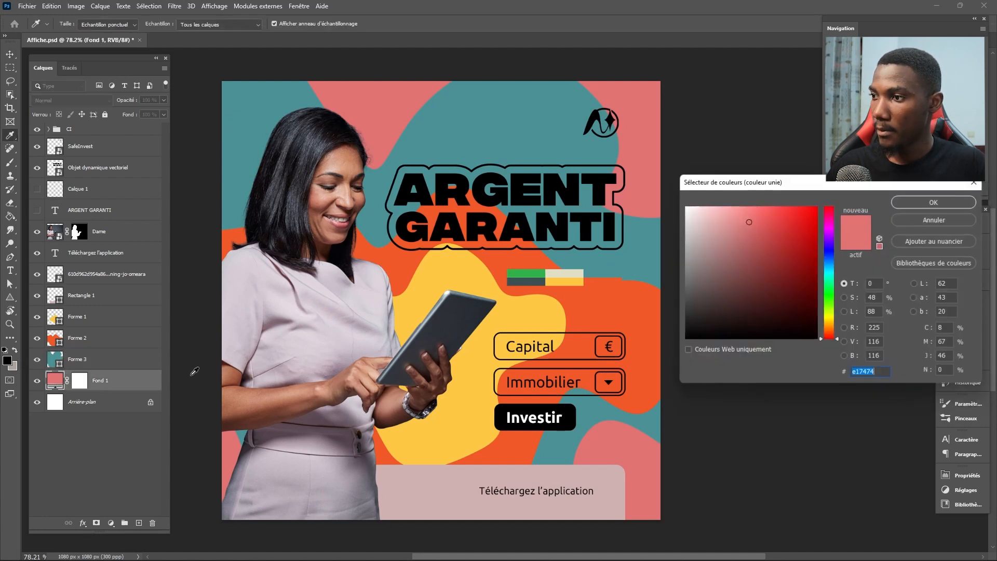
pyautogui.click(531, 280)
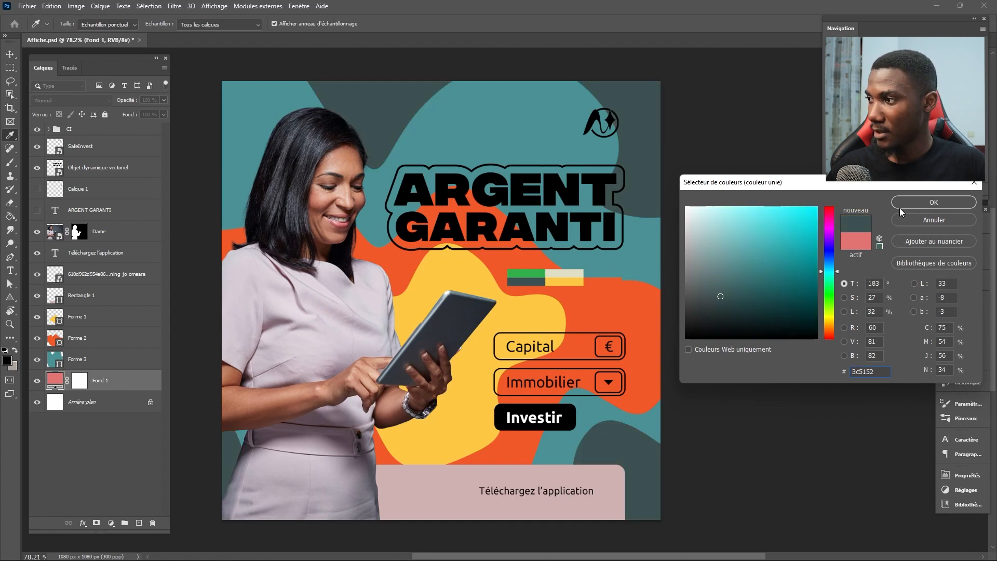
pyautogui.click(923, 201)
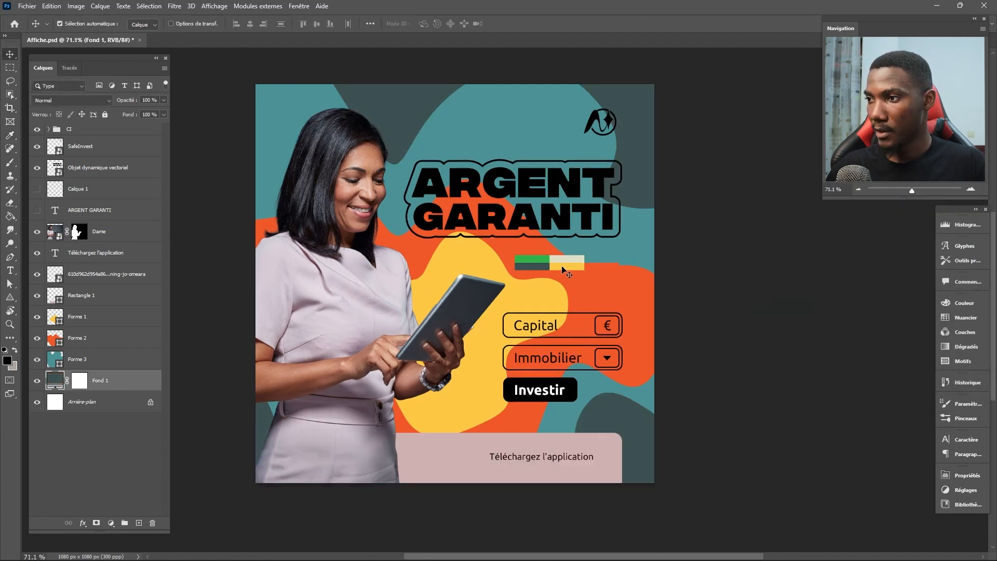
# Delete the colour palette image from the poster
pyautogui.click(566, 272)
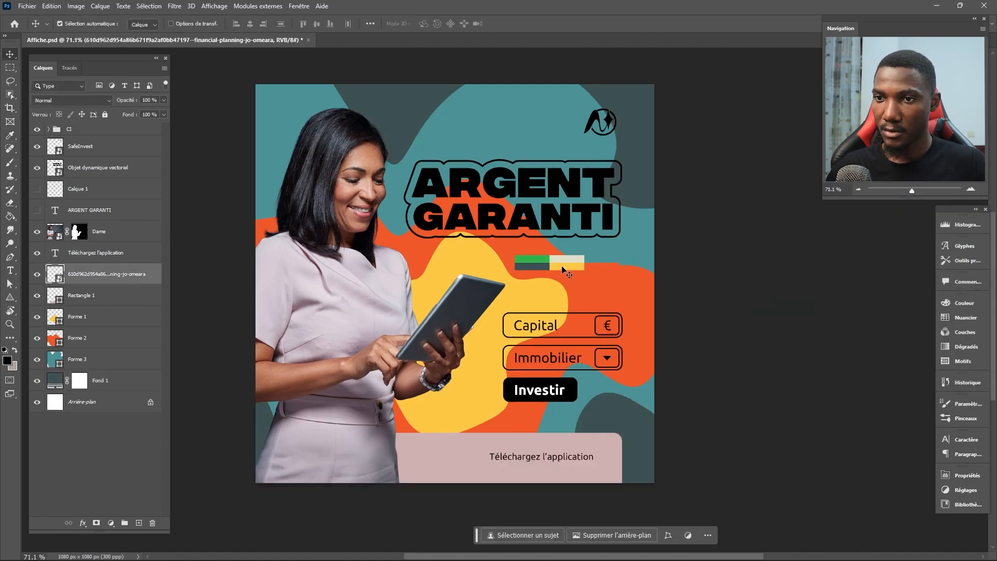
pyautogui.press('Delete')
pyautogui.scroll(1, 589, 180)
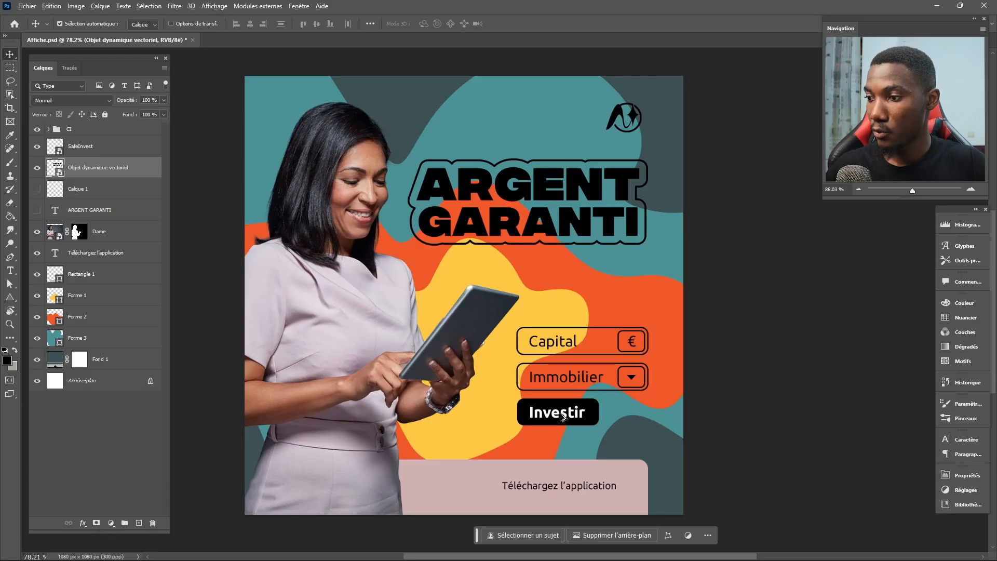
# Place the Qr-Code-Transparent-PNG image, scaled down, at the left end of the download banner beside its text
pyautogui.scroll(3, 564, 415)
pyautogui.moveTo(563, 415); pyautogui.dragTo(574, 318)
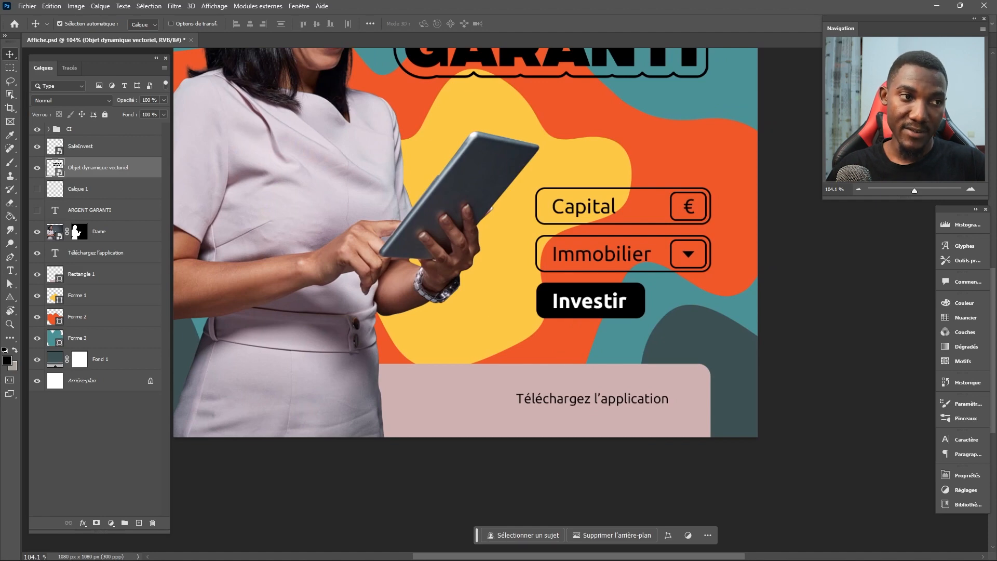
pyautogui.moveTo(2, 359); pyautogui.dragTo(426, 342)
pyautogui.moveTo(761, 254); pyautogui.dragTo(450, 391)
pyautogui.press('Return')
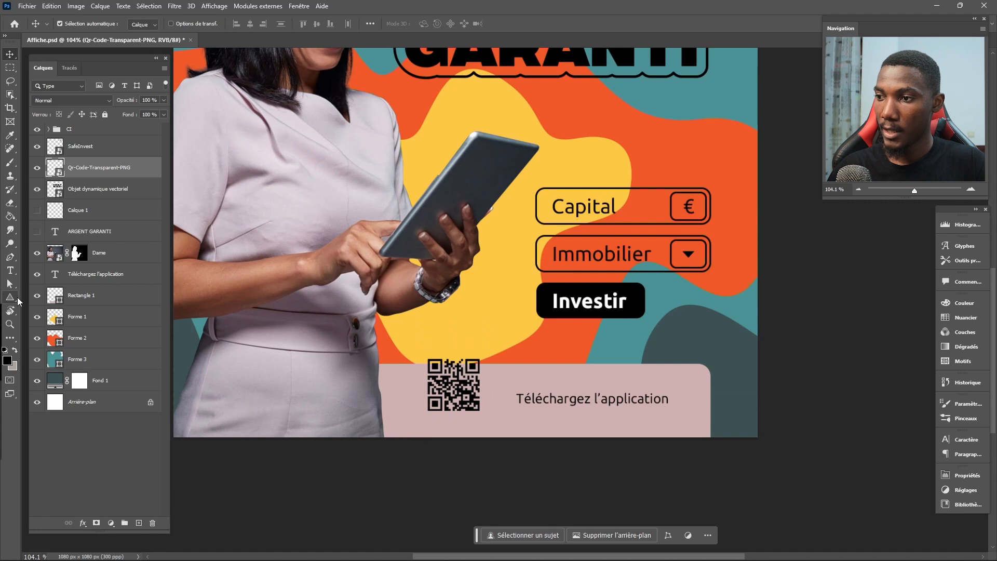
# Draw a 113 x 113 px white square around the QR code, on a layer directly beneath it
pyautogui.click(10, 297)
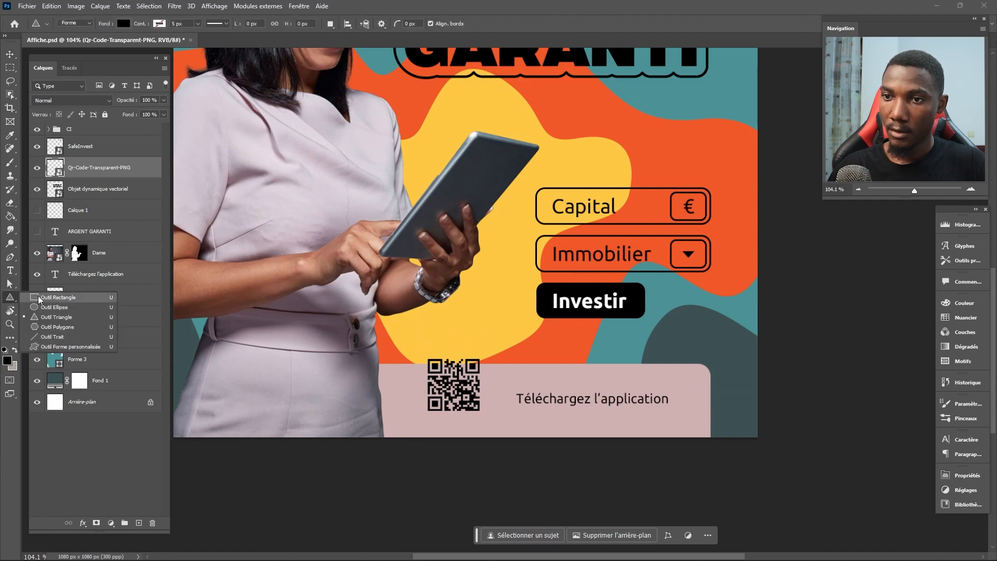
pyautogui.click(55, 298)
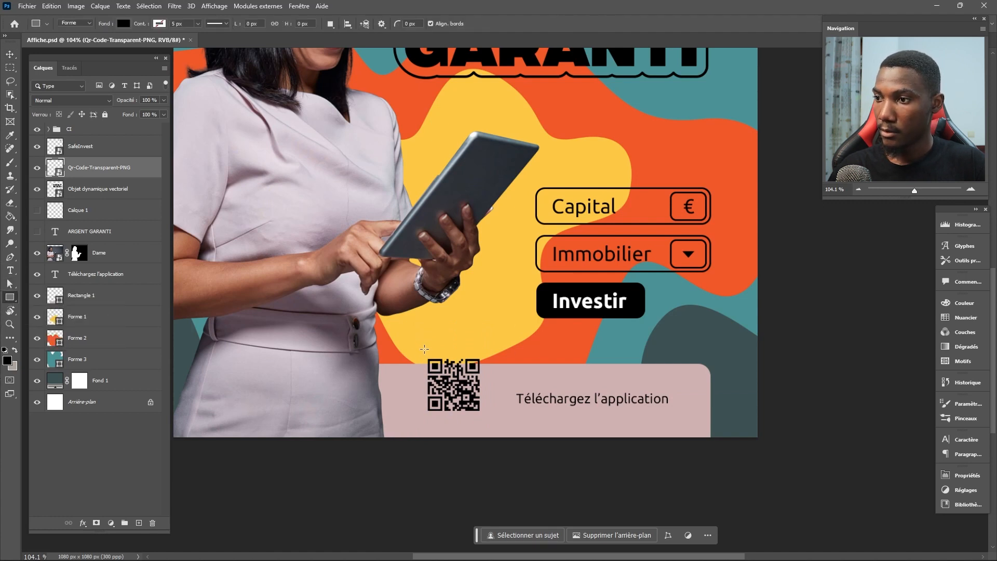
pyautogui.moveTo(425, 353); pyautogui.dragTo(485, 413)
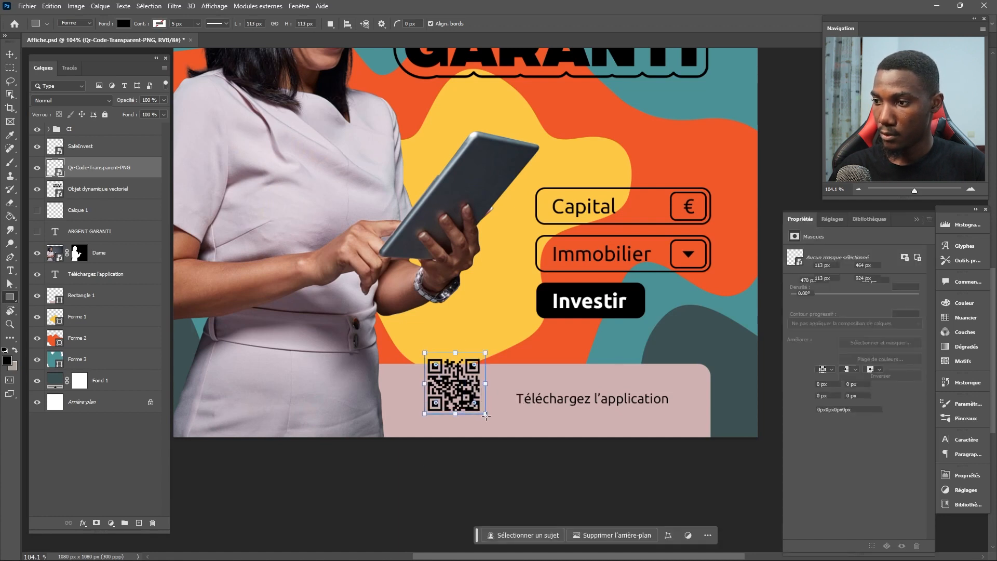
pyautogui.moveTo(115, 175); pyautogui.dragTo(116, 201)
pyautogui.click(827, 330)
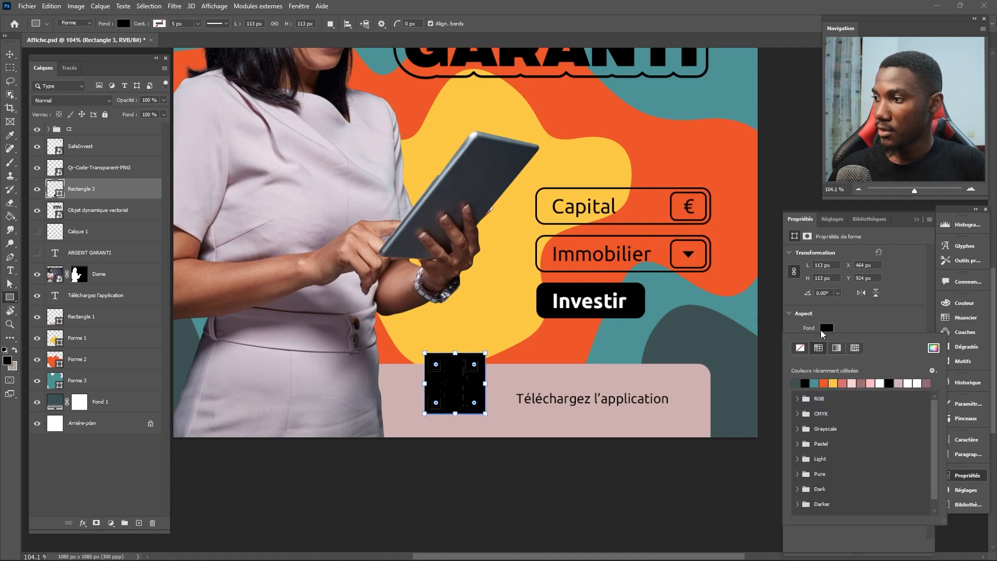
pyautogui.click(881, 383)
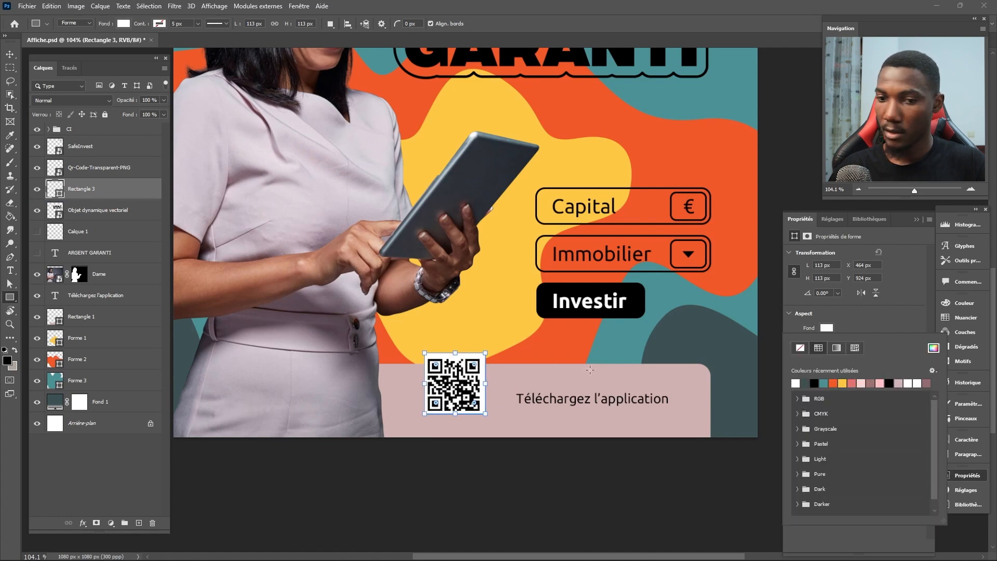
# Centre the QR code on its white square in both directions and group the two layers beneath the Dame layer
pyautogui.press('v')
pyautogui.click(476, 371)
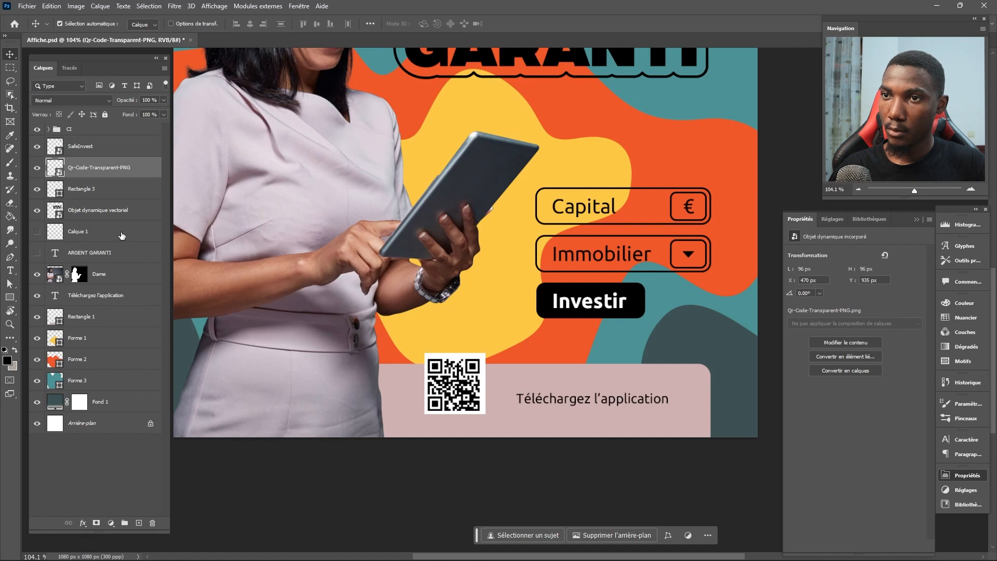
pyautogui.keyDown('ctrl'); pyautogui.click(115, 192); pyautogui.keyUp('ctrl')
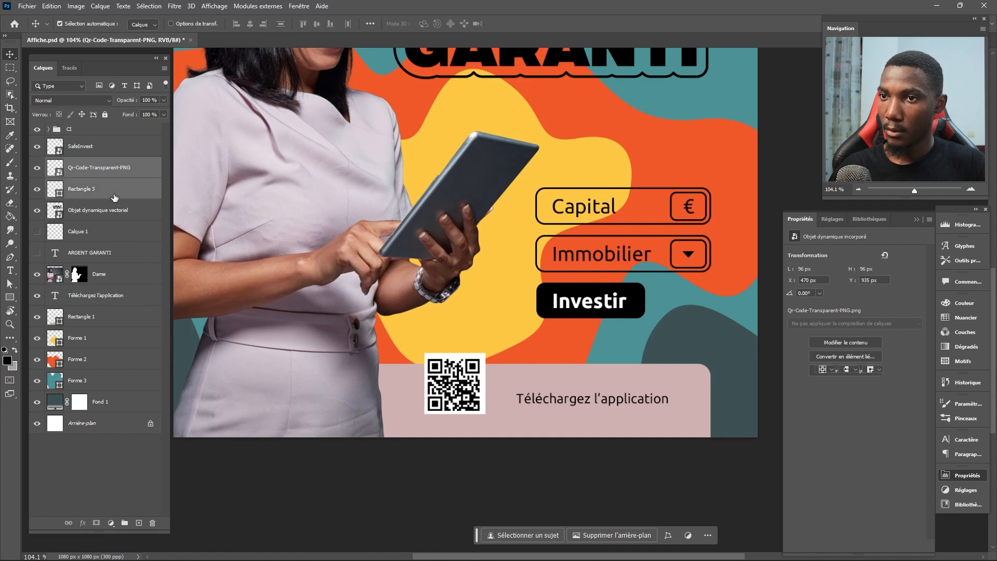
pyautogui.click(250, 23)
pyautogui.click(316, 23)
pyautogui.scroll(1, 489, 400)
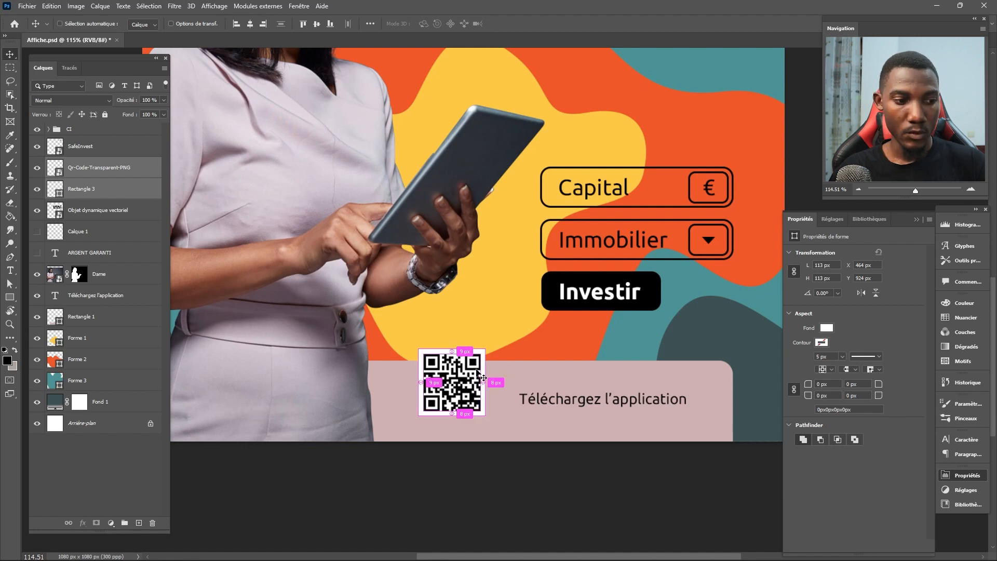
pyautogui.hotkey('ctrl', 'g')
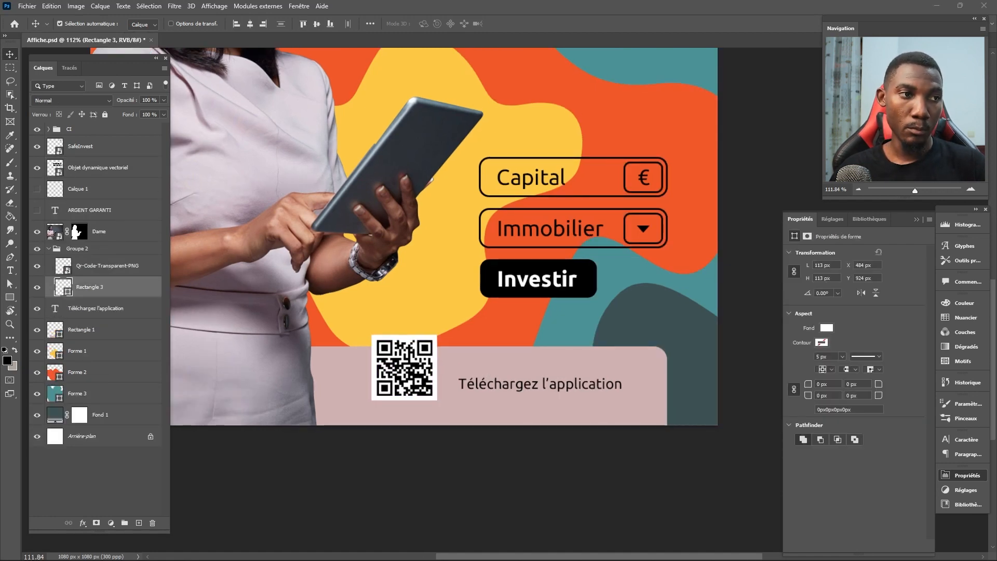
# Place the app-store-google-play logo image beside the QR code, scaled down to about 15%
pyautogui.moveTo(238, 246); pyautogui.dragTo(561, 290)
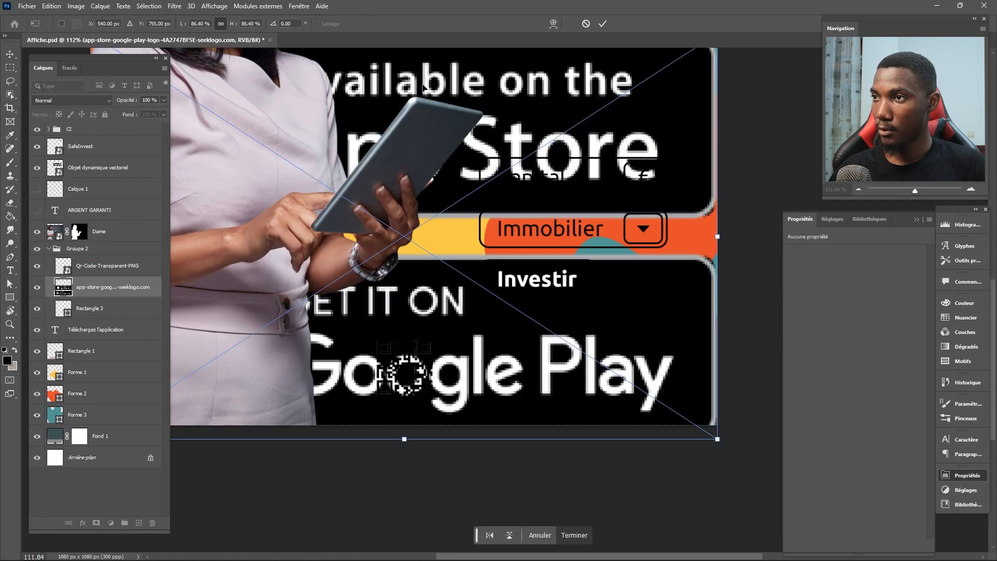
pyautogui.moveTo(716, 237); pyautogui.dragTo(541, 387)
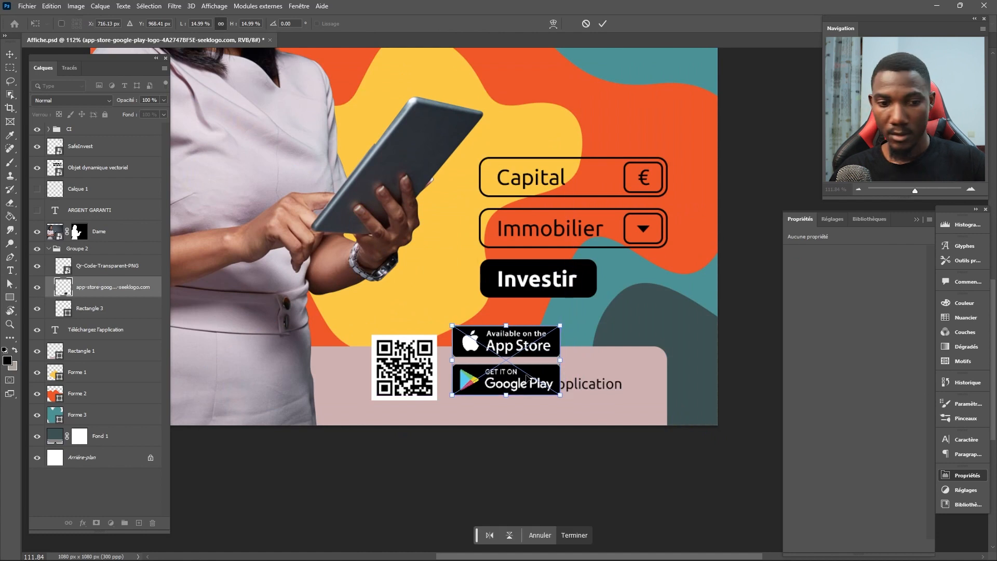
pyautogui.press('Return')
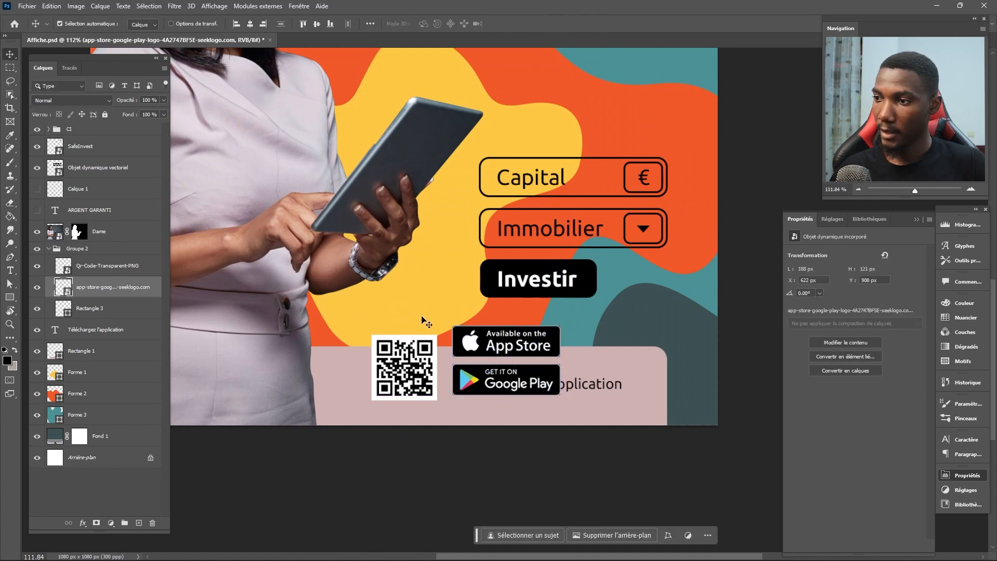
# Duplicate the store badges image alongside itself and mask the original so only its App Store badge shows
pyautogui.moveTo(516, 351); pyautogui.dragTo(632, 347)
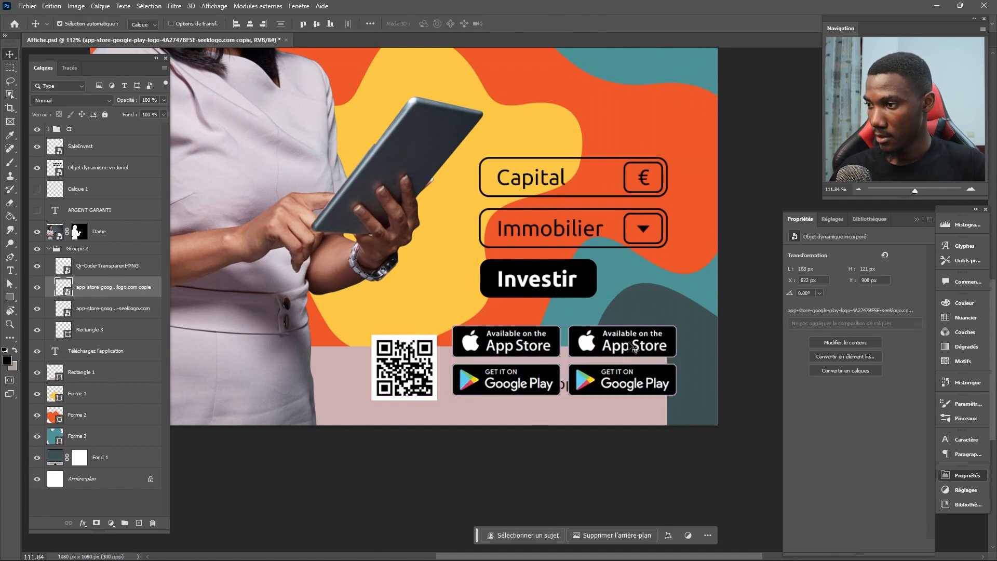
pyautogui.click(527, 349)
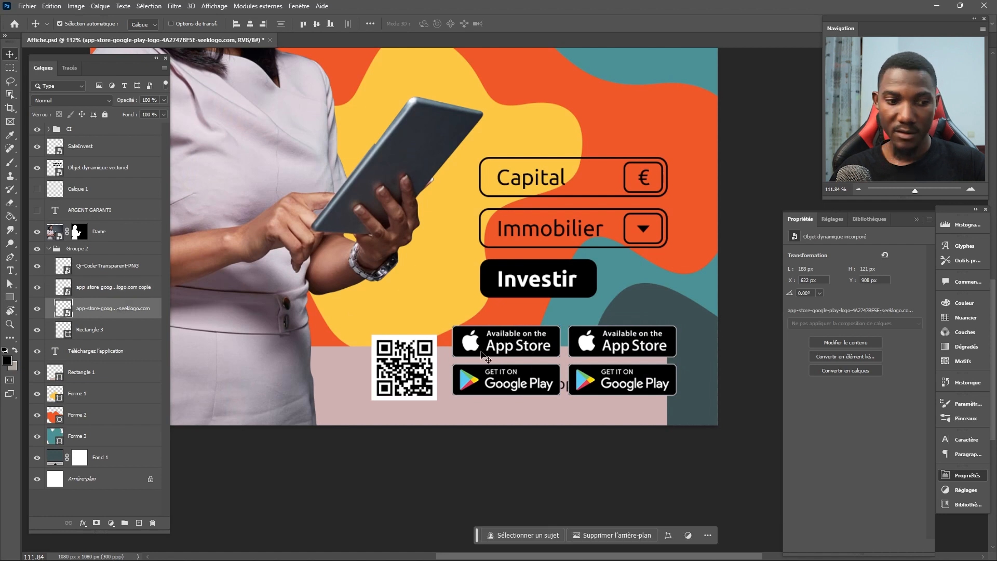
pyautogui.press('m')
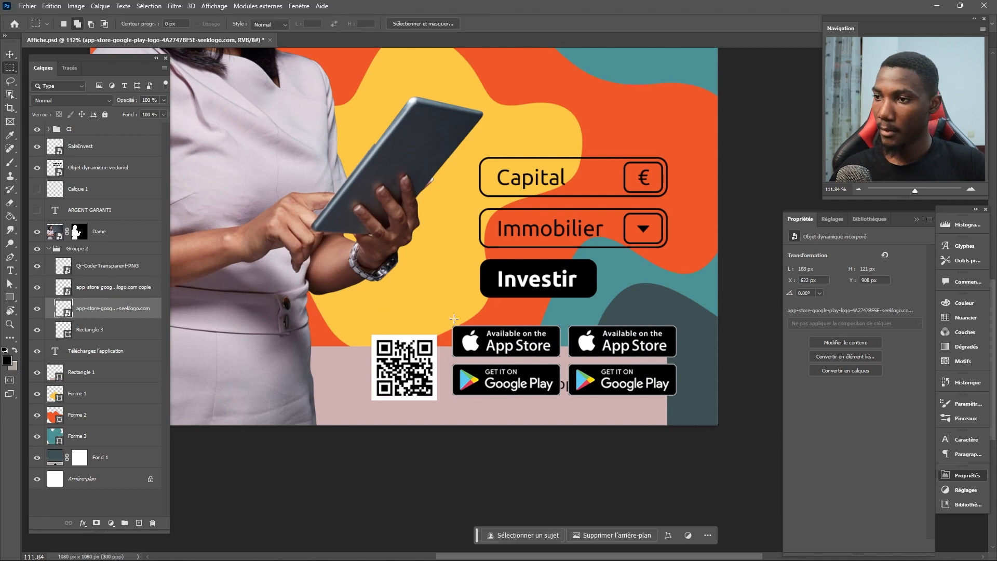
pyautogui.moveTo(442, 321); pyautogui.dragTo(564, 360)
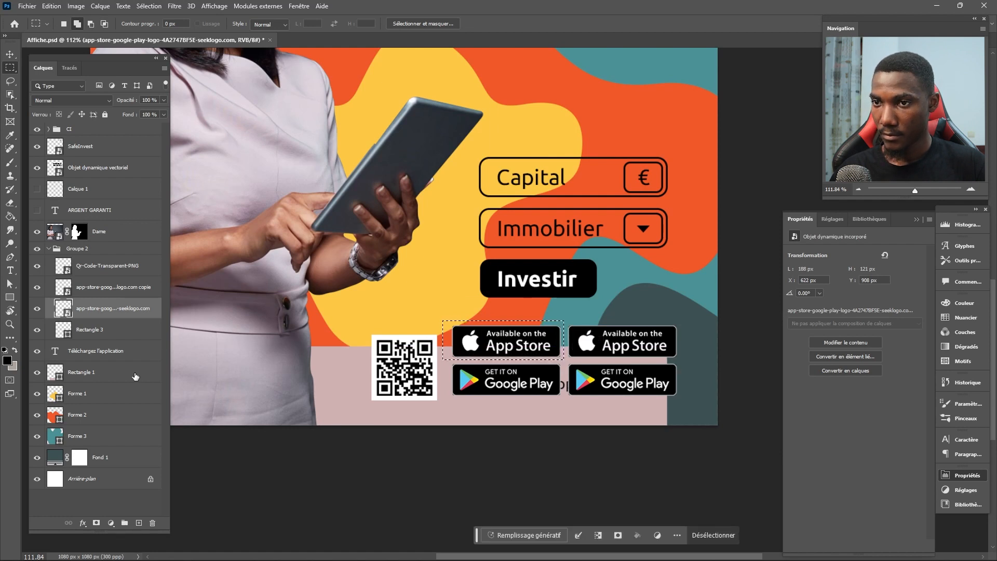
pyautogui.click(97, 523)
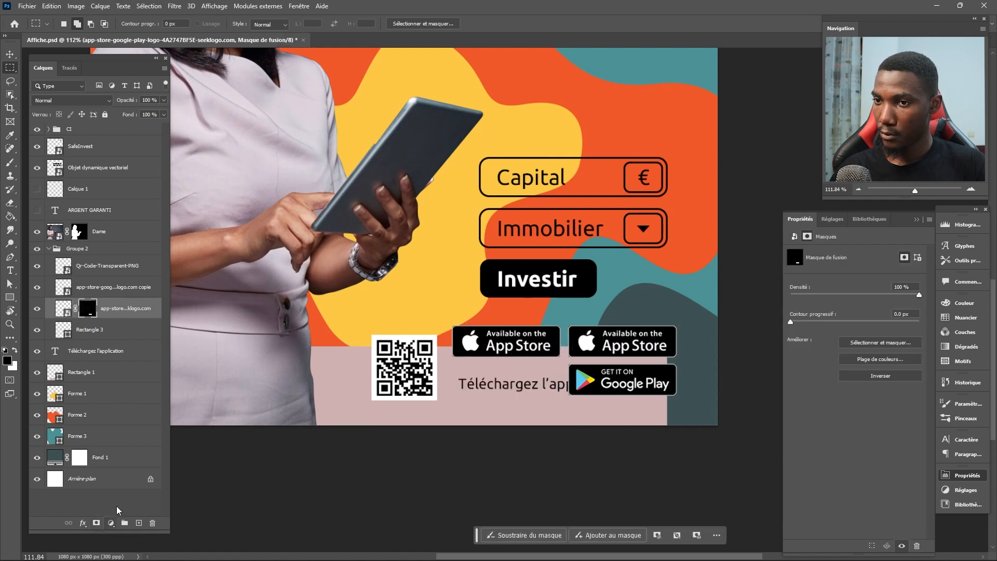
pyautogui.keyDown('shift'); pyautogui.click(136, 288); pyautogui.keyUp('shift')
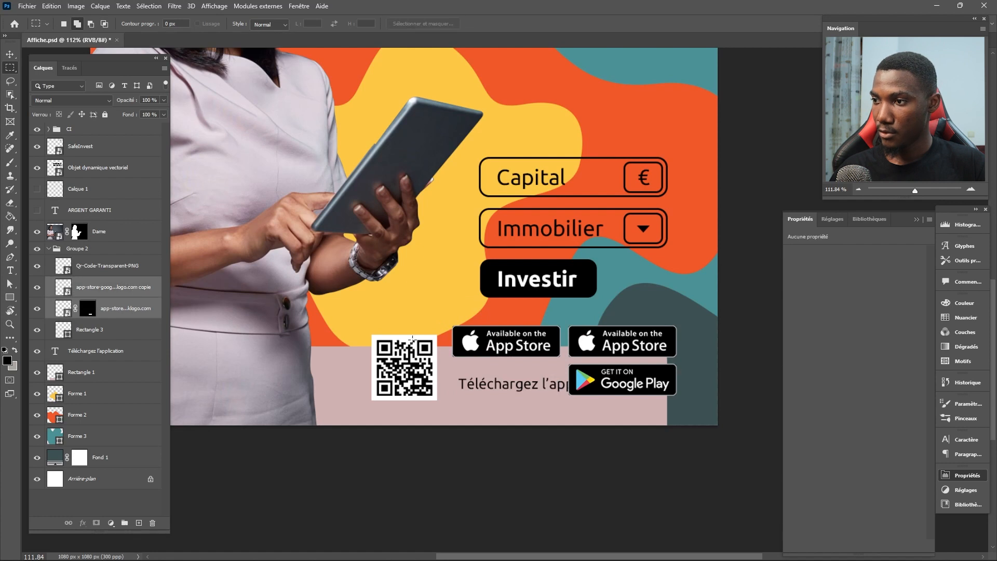
pyautogui.click(126, 307)
# Mask the duplicated badges image down to its Google Play badge and move it level with the App Store badge
pyautogui.press('v')
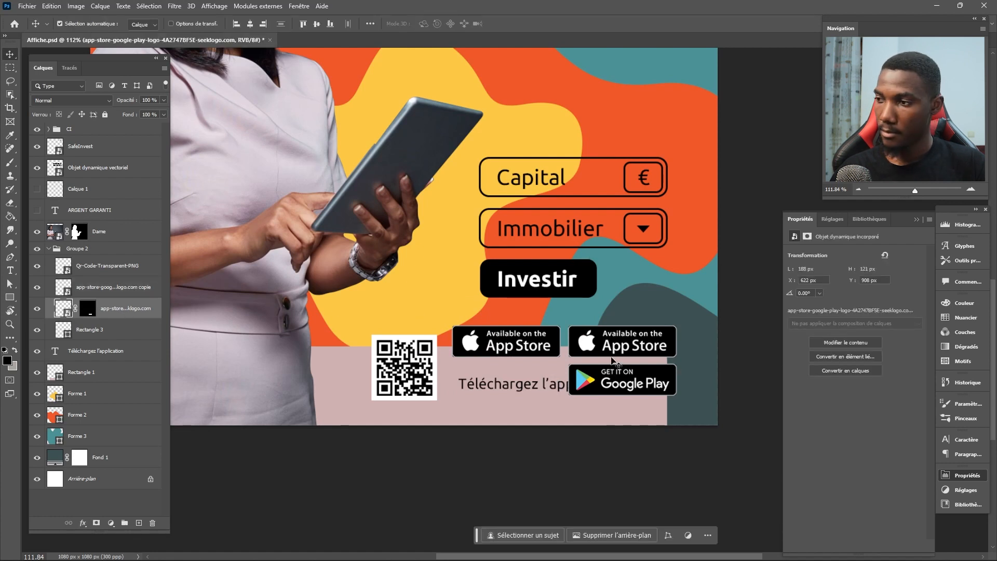
pyautogui.click(638, 379)
pyautogui.press('m')
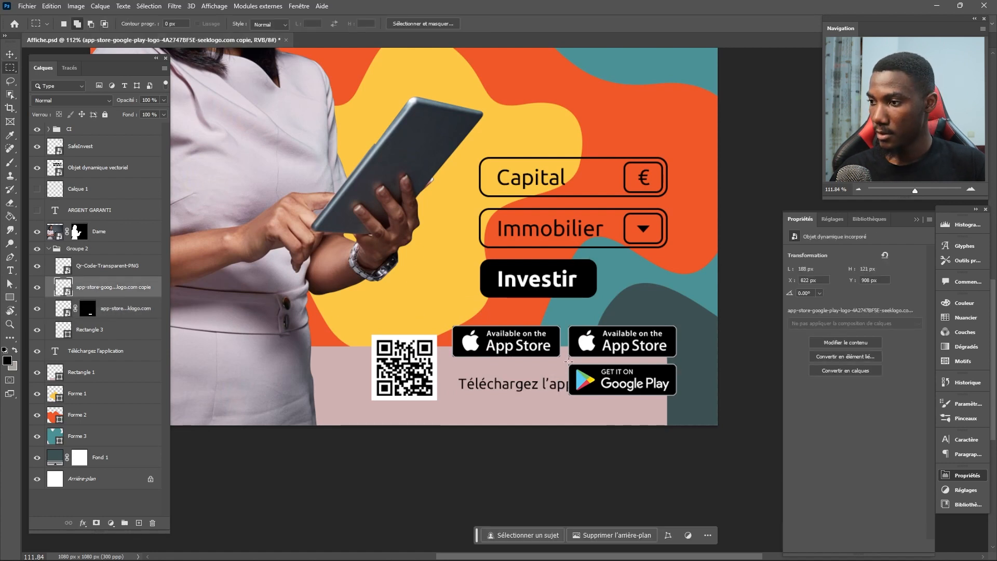
pyautogui.moveTo(565, 360); pyautogui.dragTo(684, 399)
pyautogui.click(97, 522)
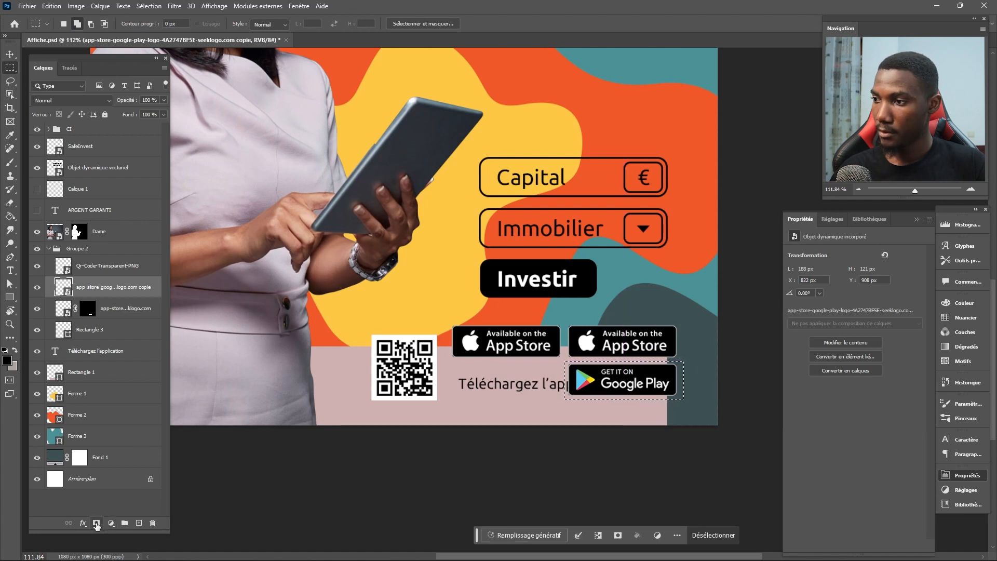
pyautogui.press('v')
pyautogui.moveTo(629, 378); pyautogui.dragTo(620, 348)
pyautogui.scroll(4, 618, 344)
pyautogui.scroll(2, 620, 348)
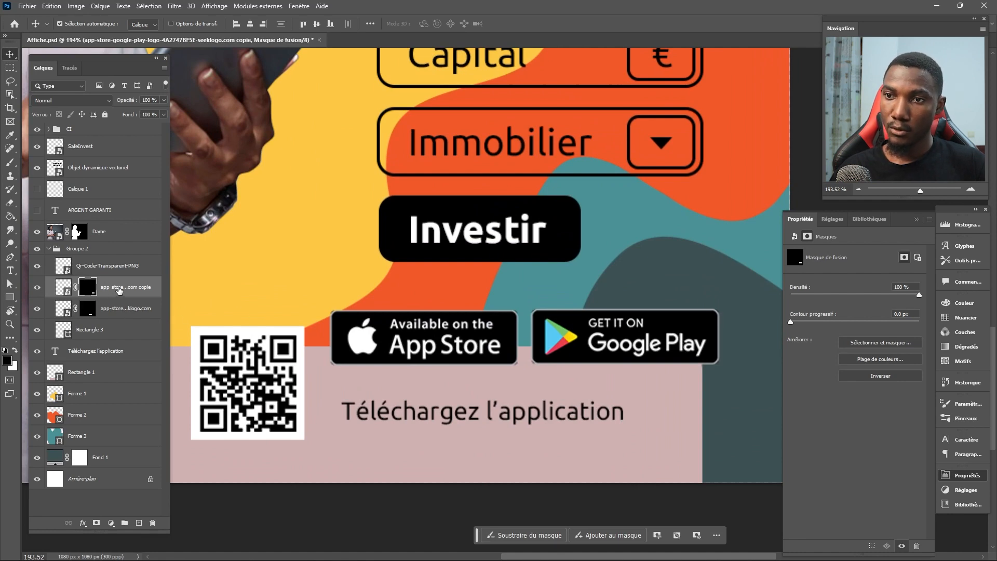
# Convert both masked store badge layers into smart objects
pyautogui.rightClick(137, 289)
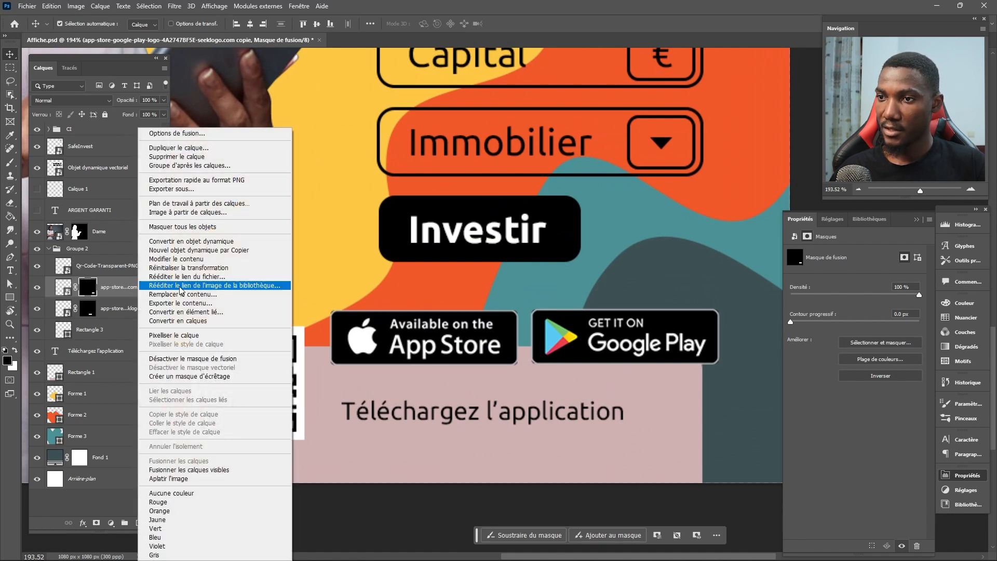
pyautogui.click(218, 243)
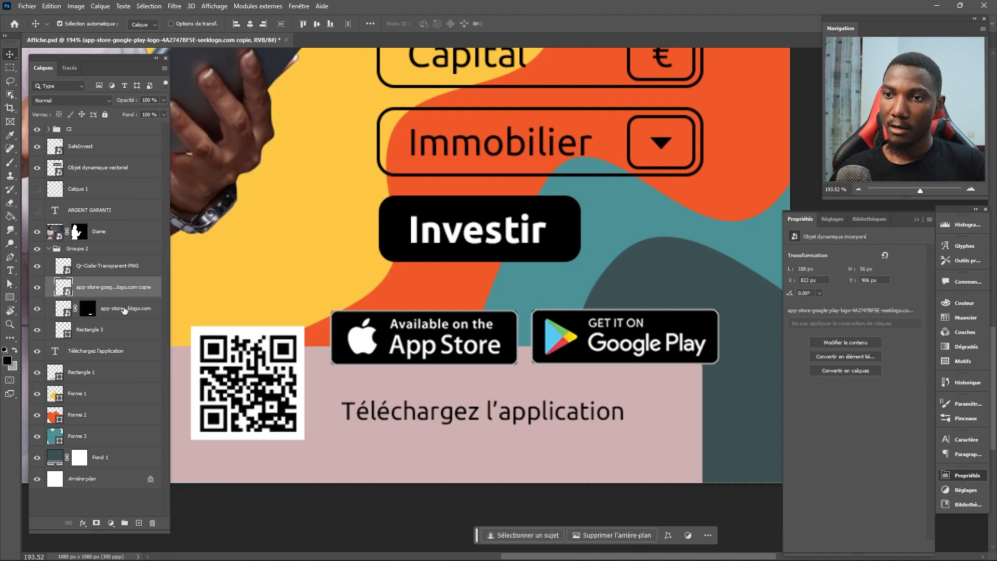
pyautogui.click(125, 309)
pyautogui.rightClick(125, 309)
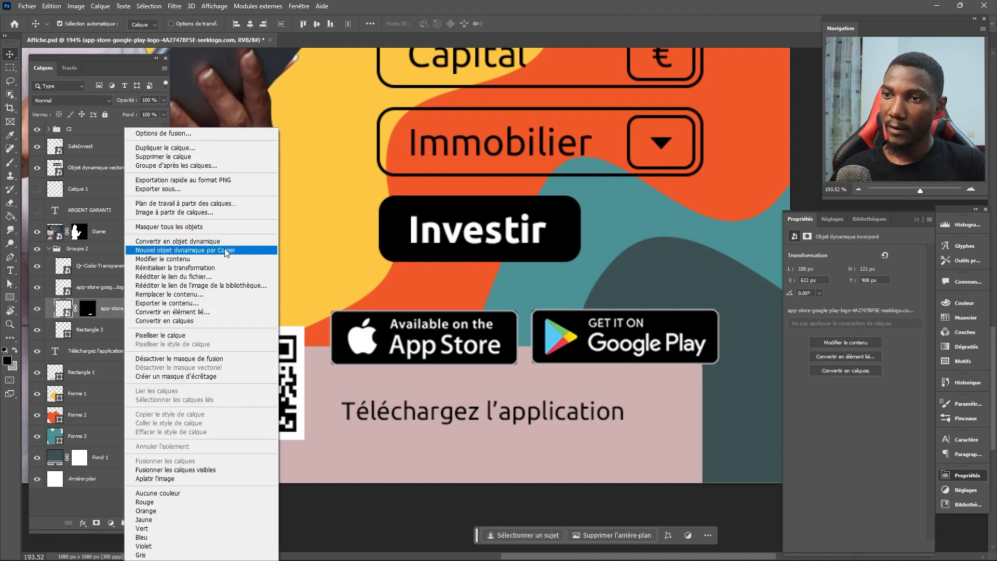
pyautogui.click(237, 250)
# Align the Google Play badge with the App Store badge, then scale both down together into the download banner
pyautogui.moveTo(557, 347); pyautogui.dragTo(587, 343)
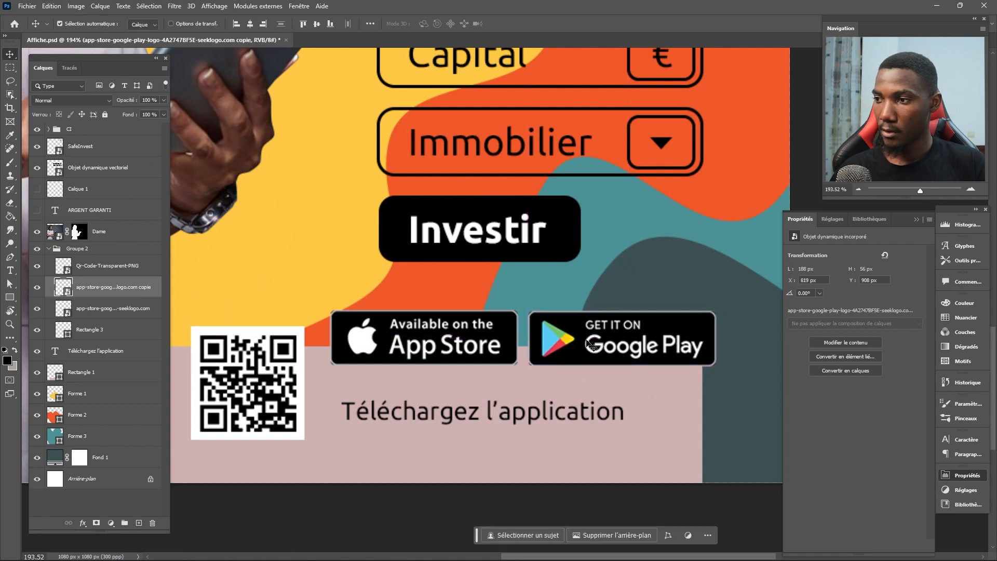
pyautogui.keyDown('shift'); pyautogui.click(477, 337); pyautogui.keyUp('shift')
pyautogui.hotkey('ctrl', 't')
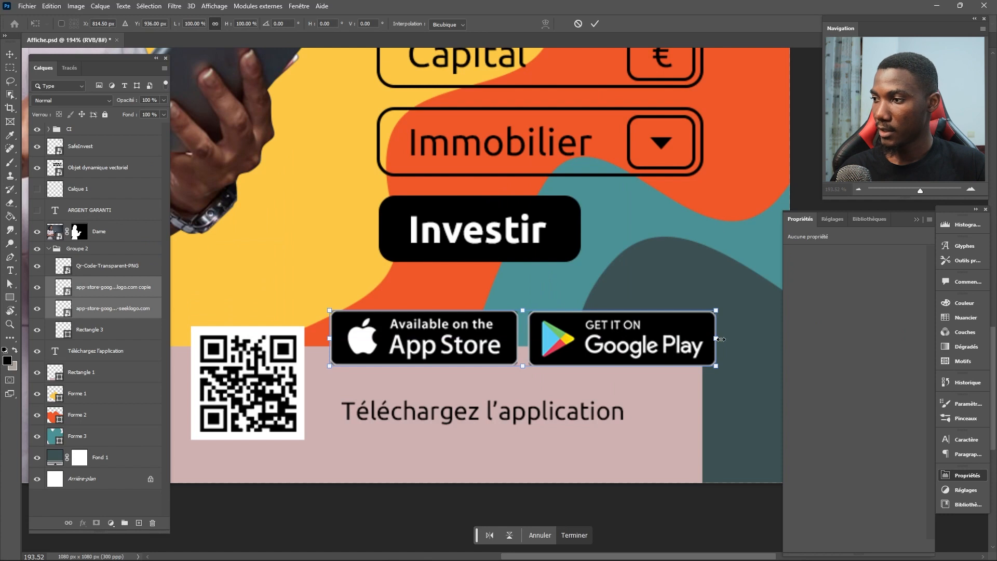
pyautogui.moveTo(720, 339); pyautogui.dragTo(492, 339)
pyautogui.moveTo(465, 348); pyautogui.dragTo(533, 397)
pyautogui.press('Return')
# Move the "Téléchargez l'application" text above the store badges and set its font size to 5 pt
pyautogui.moveTo(595, 410); pyautogui.dragTo(550, 385)
pyautogui.scroll(-2, 550, 385)
pyautogui.scroll(2, 497, 398)
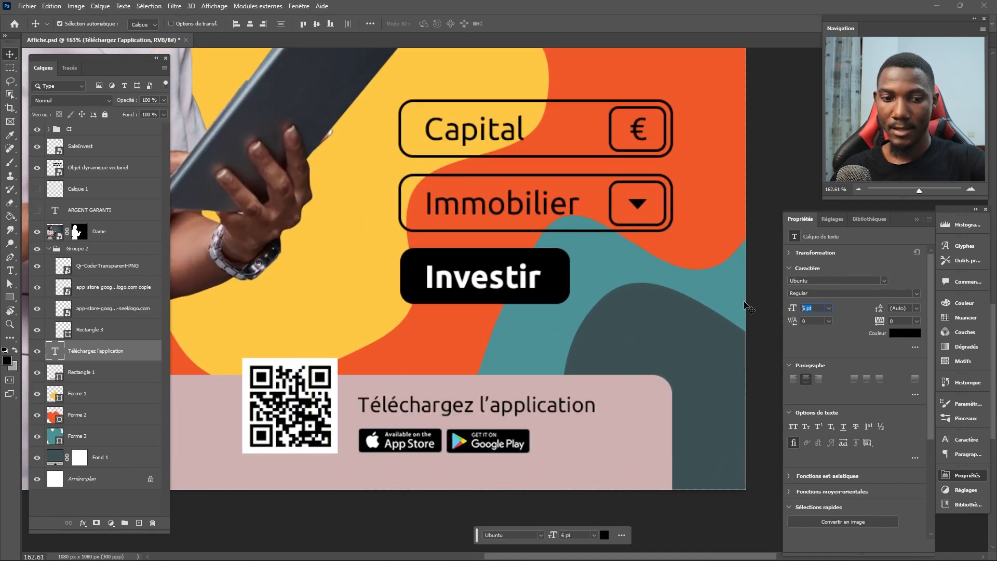
pyautogui.press('Return')
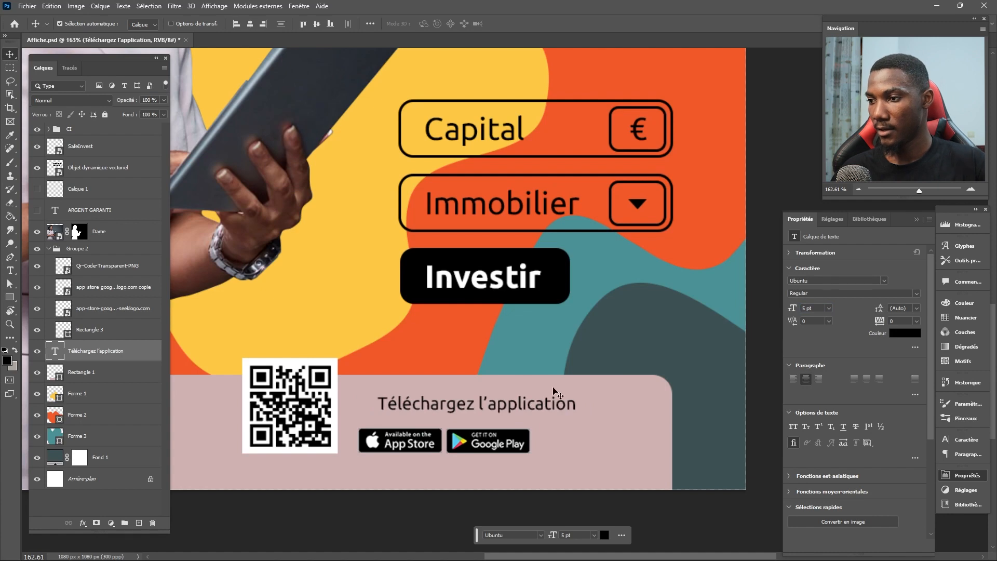
# Copy the Immobilier field's triangle twice, stacking the copies just above the QR code's white square
pyautogui.scroll(-2, 748, 308)
pyautogui.click(643, 306)
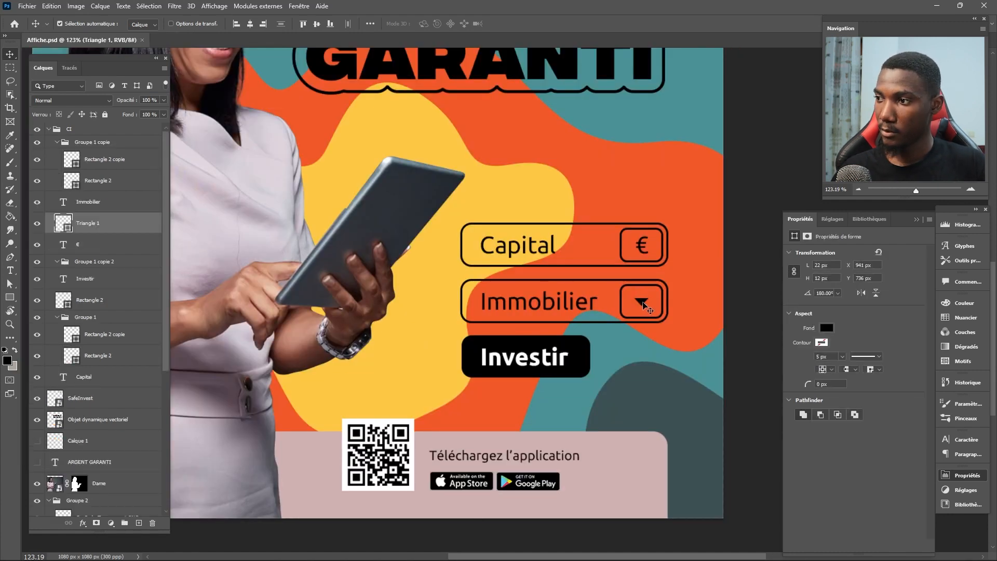
pyautogui.moveTo(643, 308); pyautogui.dragTo(363, 406)
pyautogui.scroll(2, 361, 416)
pyautogui.scroll(2, 365, 420)
pyautogui.scroll(3, 364, 400)
pyautogui.scroll(-3, 367, 413)
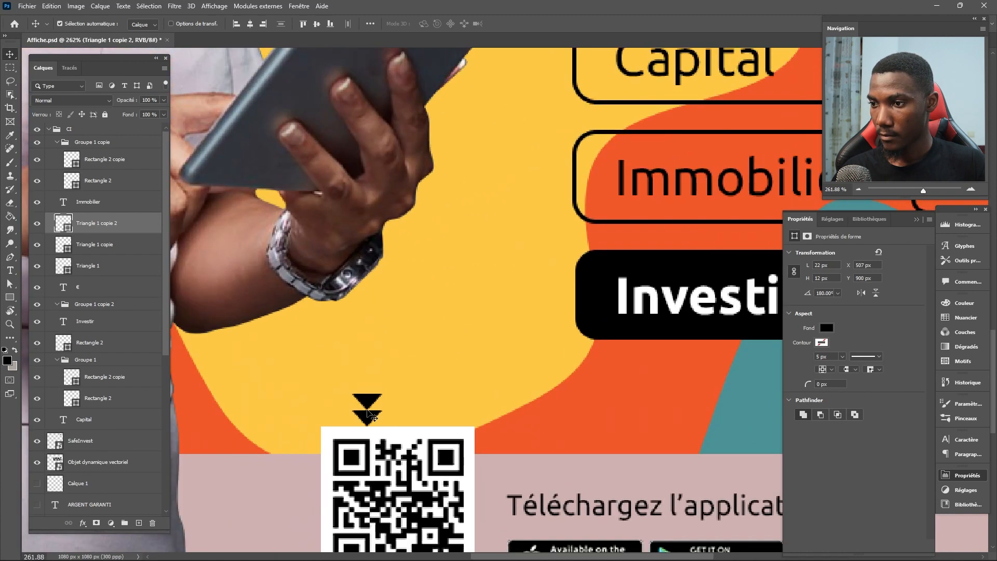
# Duplicate the two stacked triangles side by side to form a two-by-two block above the QR code
pyautogui.click(370, 417)
pyautogui.keyDown('shift'); pyautogui.click(369, 403); pyautogui.keyUp('shift')
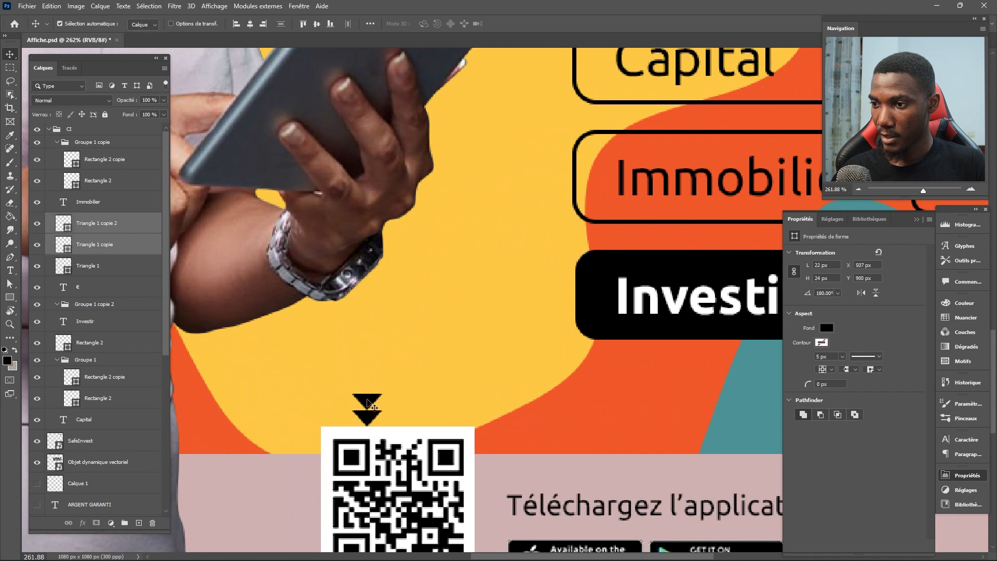
pyautogui.moveTo(368, 402); pyautogui.dragTo(400, 403)
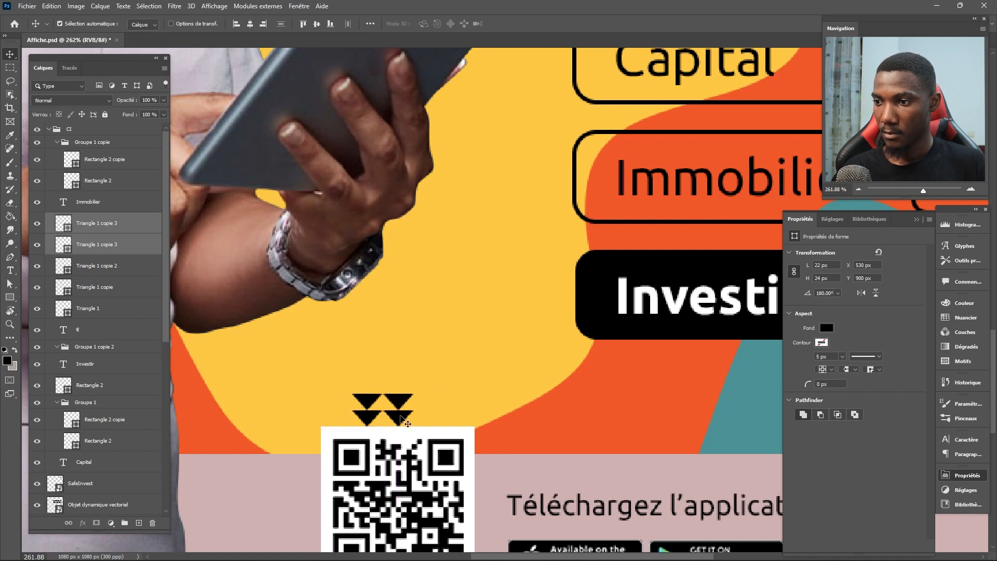
# Merge the four small triangles above the QR code into a single shape layer
pyautogui.click(365, 414)
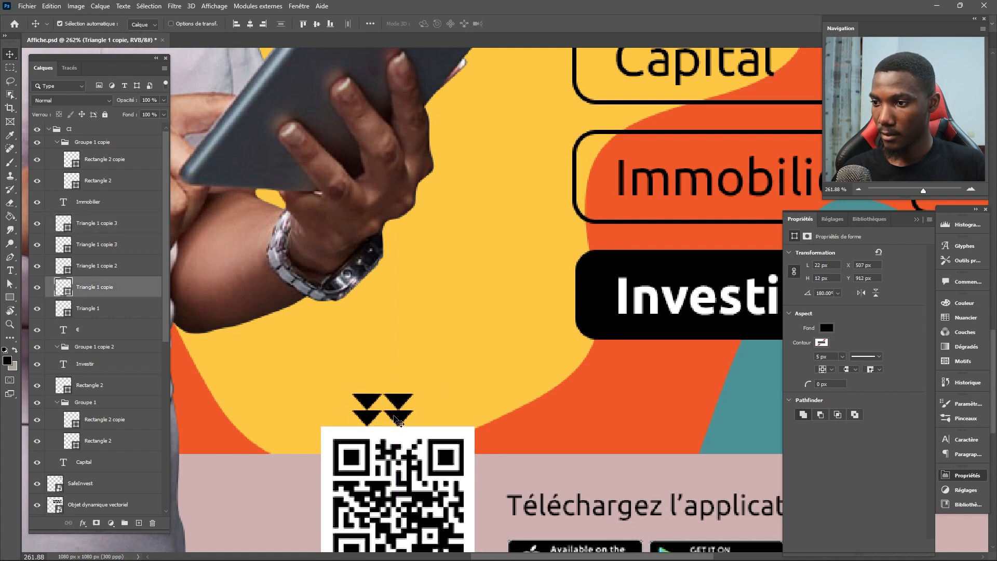
pyautogui.keyDown('shift'); pyautogui.click(398, 415); pyautogui.keyUp('shift')
pyautogui.keyDown('shift'); pyautogui.click(393, 404); pyautogui.keyUp('shift')
pyautogui.keyDown('shift'); pyautogui.click(367, 403); pyautogui.keyUp('shift')
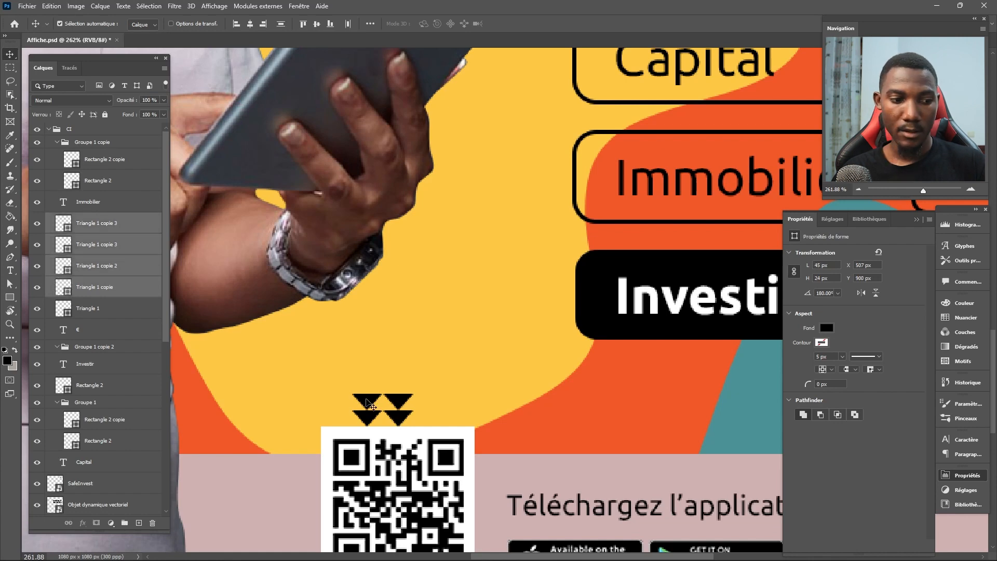
pyautogui.hotkey('ctrl', 'e')
pyautogui.scroll(-3, 385, 410)
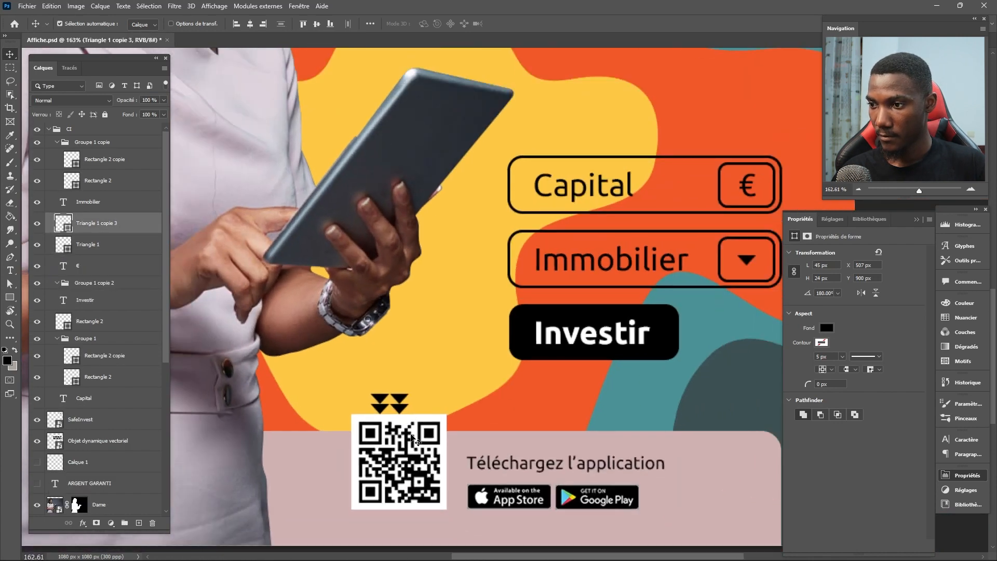
# Centre the merged triangle block horizontally over the QR code and raise it 8 px to leave a gap
pyautogui.moveTo(403, 411); pyautogui.dragTo(411, 413)
pyautogui.scroll(-4, 411, 413)
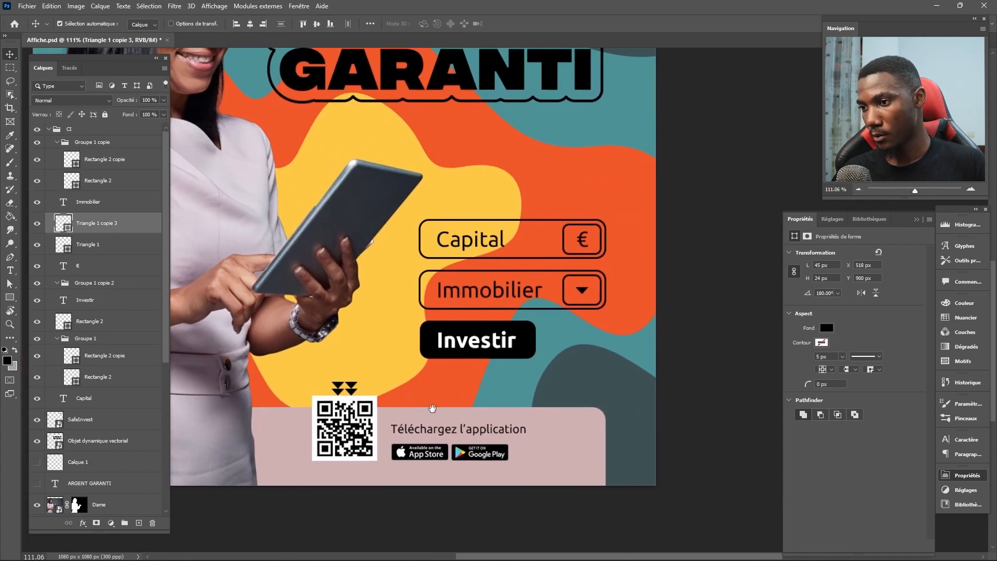
pyautogui.hotkey('shift', 'Up')
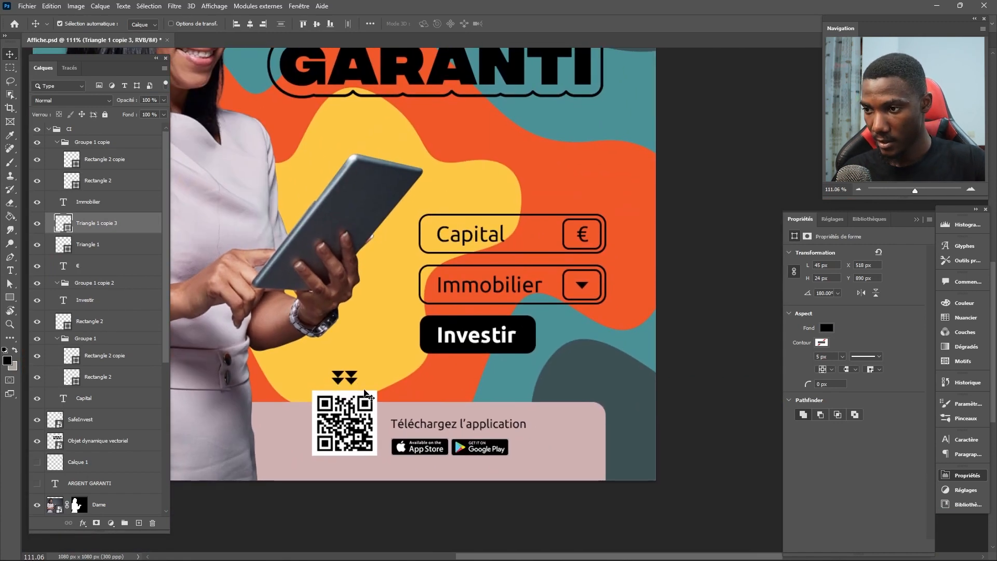
pyautogui.press('Down')
pyautogui.press('Down')
pyautogui.scroll(-2, 460, 334)
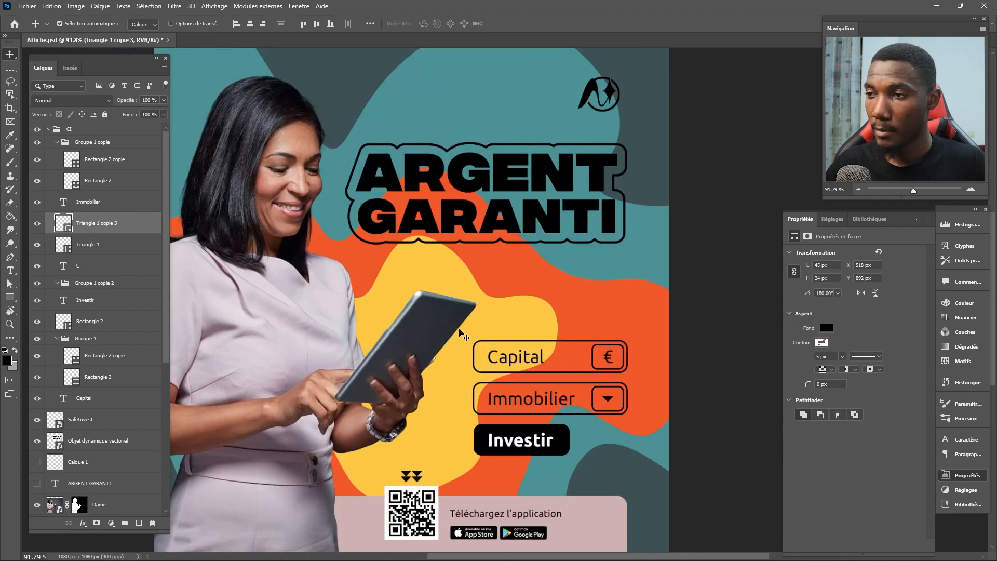
pyautogui.moveTo(410, 339); pyautogui.dragTo(456, 291)
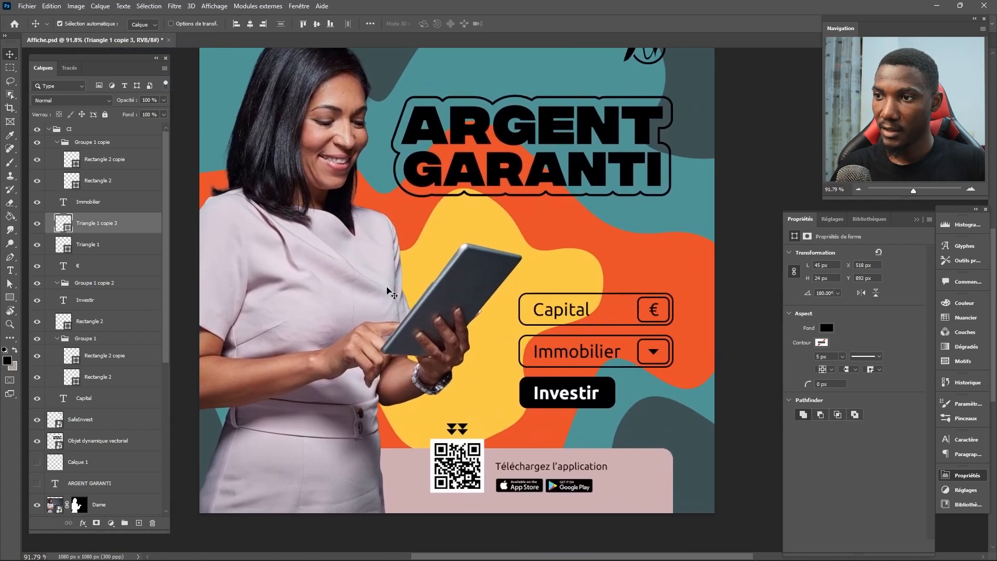
# Select the woman's layer and set the Pen tool to draw shapes with no fill and a 5 px black stroke
pyautogui.click(363, 289)
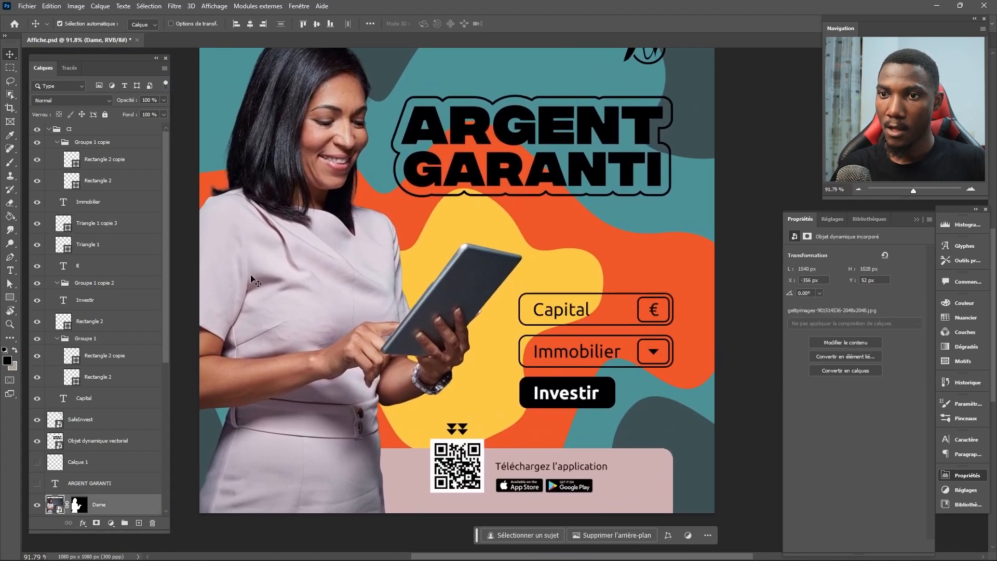
pyautogui.click(10, 257)
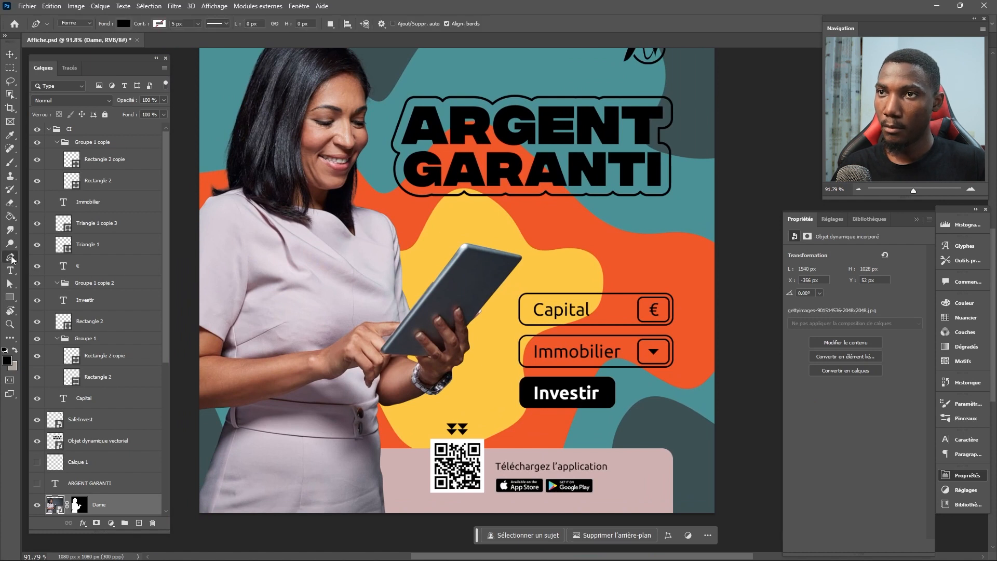
pyautogui.click(124, 24)
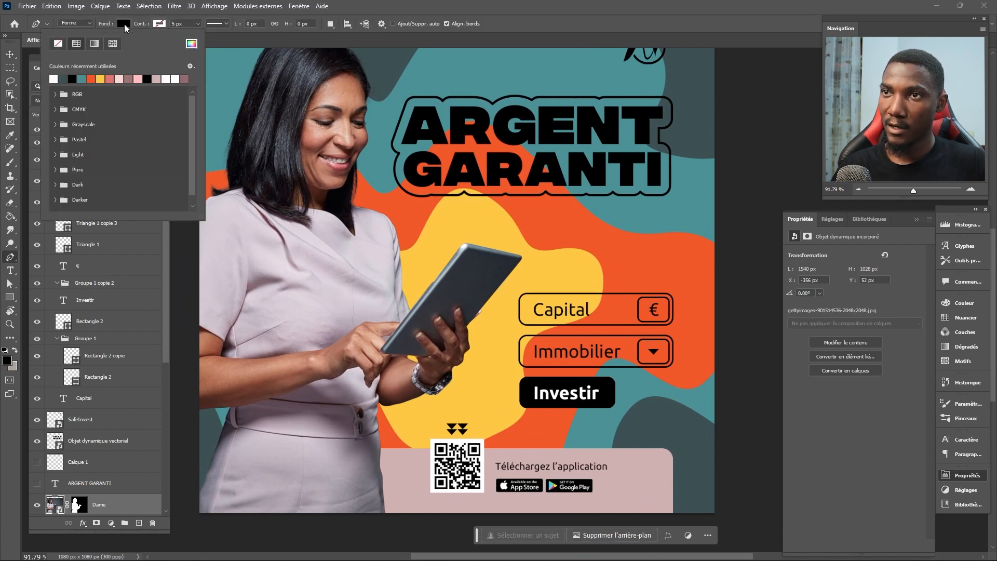
pyautogui.click(58, 44)
pyautogui.click(157, 24)
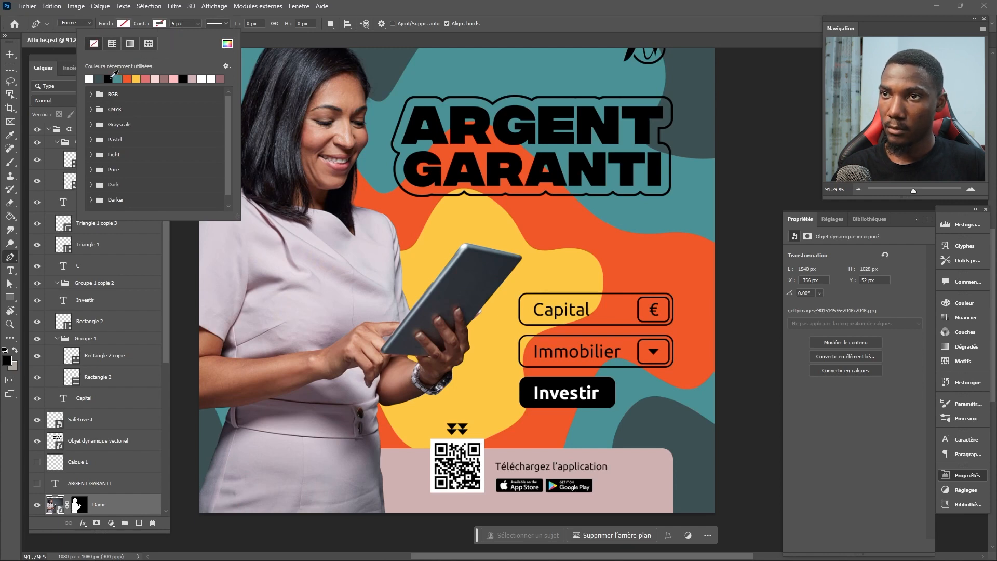
pyautogui.click(109, 78)
pyautogui.scroll(4, 442, 259)
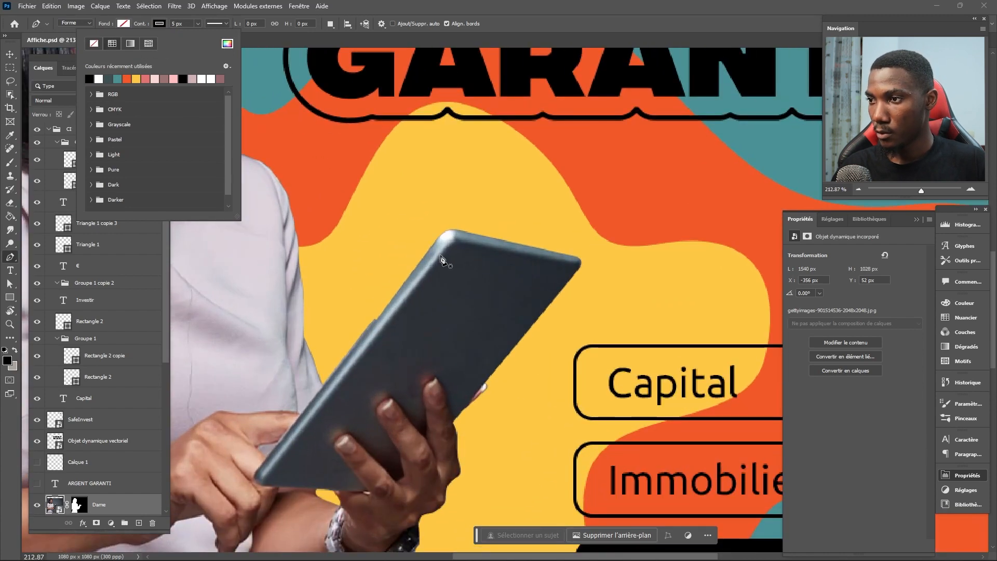
# Draw a bent accent line about 79 by 42 px just outside the tablet's upper-left rounded corner
pyautogui.click(403, 257)
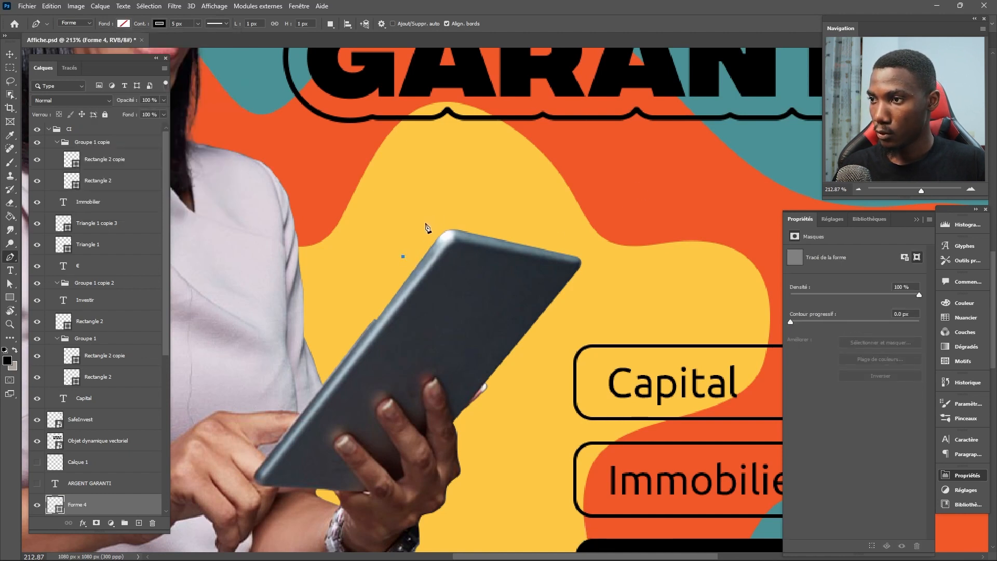
pyautogui.click(425, 223)
pyautogui.moveTo(460, 212); pyautogui.dragTo(482, 224)
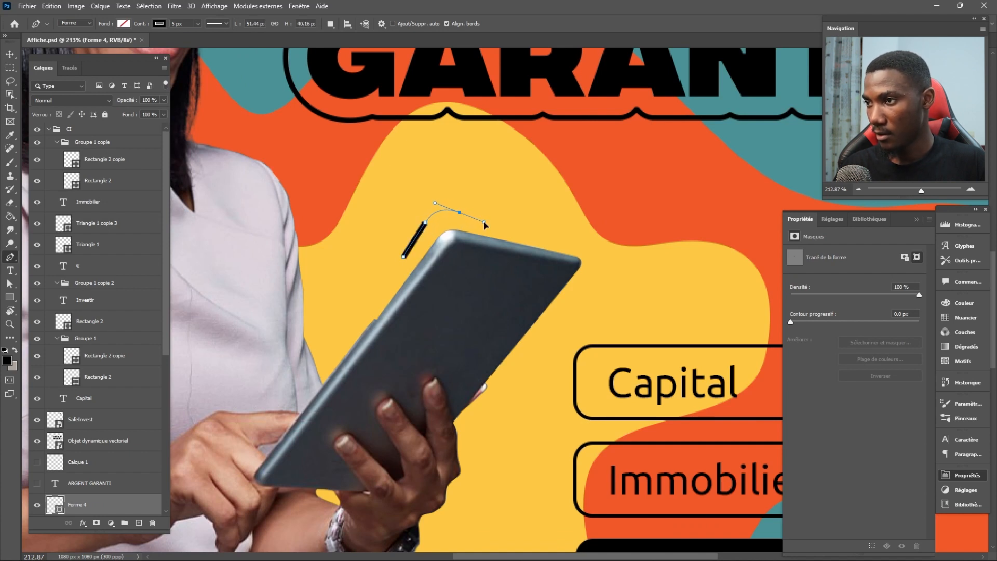
pyautogui.click(491, 221)
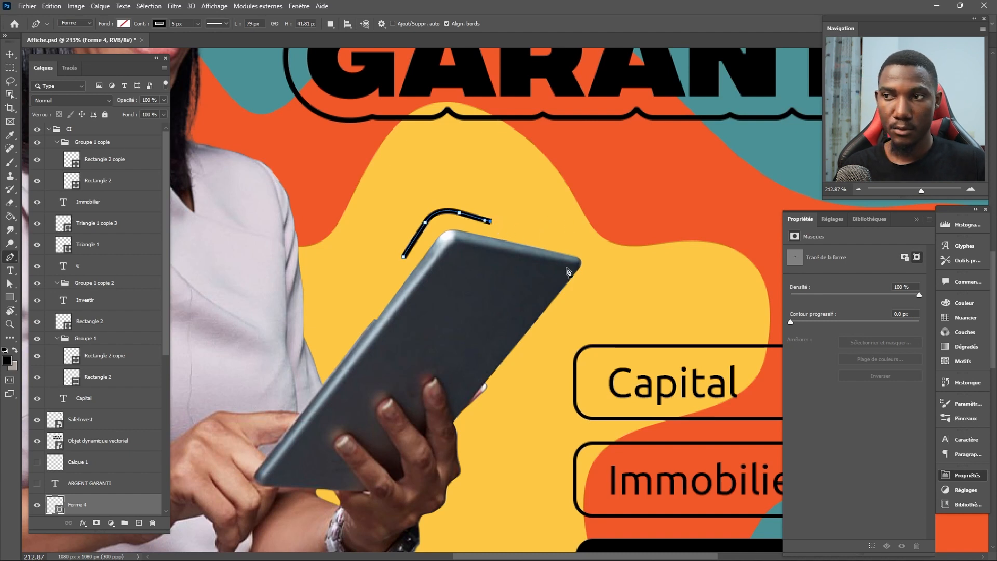
pyautogui.press('Escape')
# Draw a second accent line about 24 by 47 px curving around the tablet's upper-right corner
pyautogui.moveTo(577, 257); pyautogui.dragTo(530, 207)
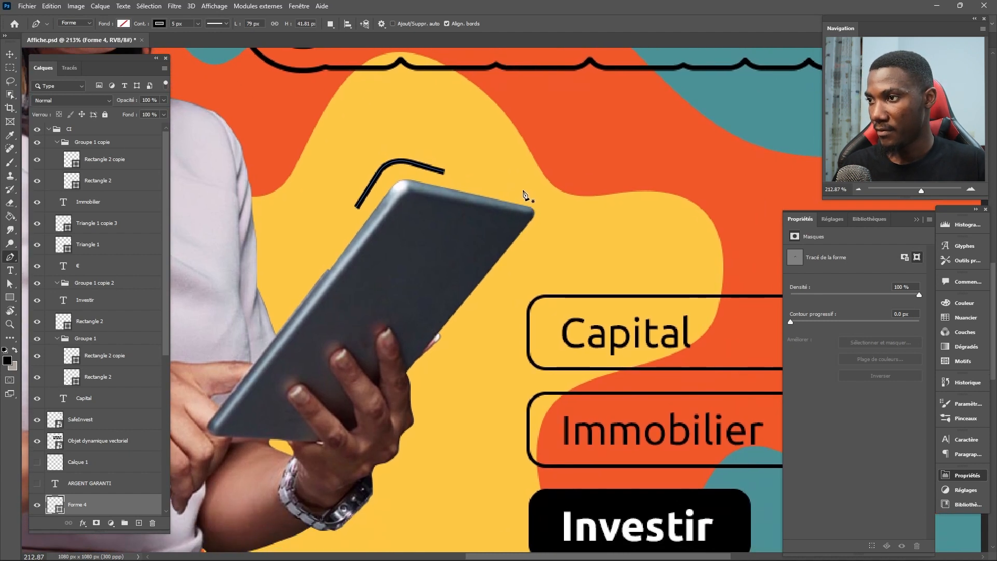
pyautogui.click(523, 190)
pyautogui.click(537, 197)
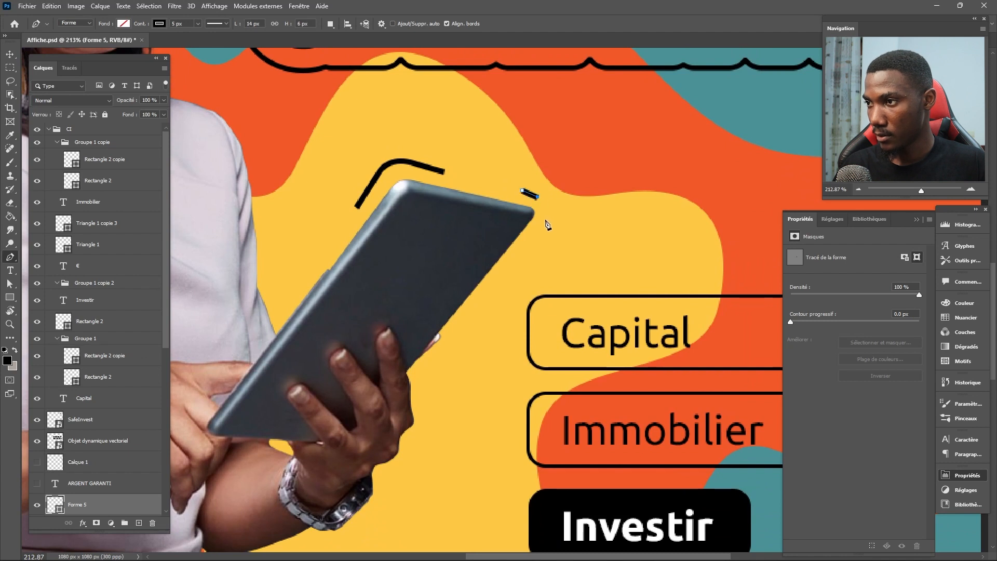
pyautogui.moveTo(543, 222); pyautogui.dragTo(529, 237)
pyautogui.click(525, 242)
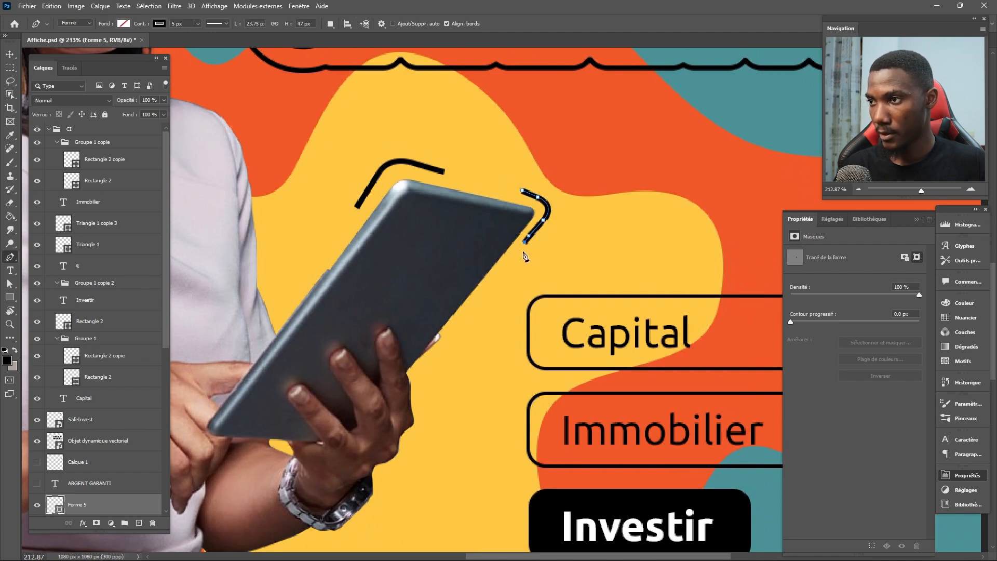
pyautogui.press('v')
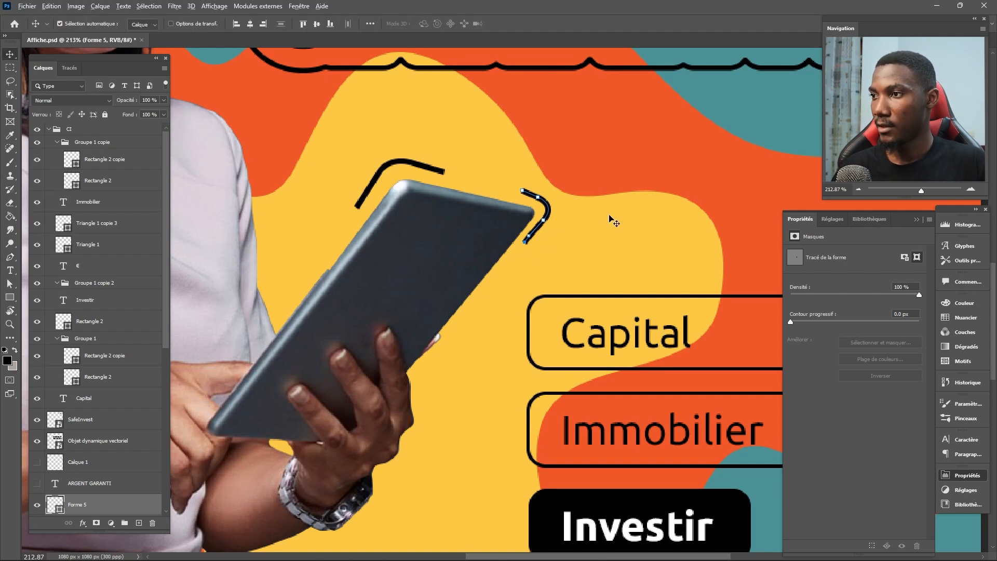
pyautogui.scroll(-4, 610, 217)
# Draw a long curved accent line following the outline of the woman's hair over the top of her head
pyautogui.click(611, 219)
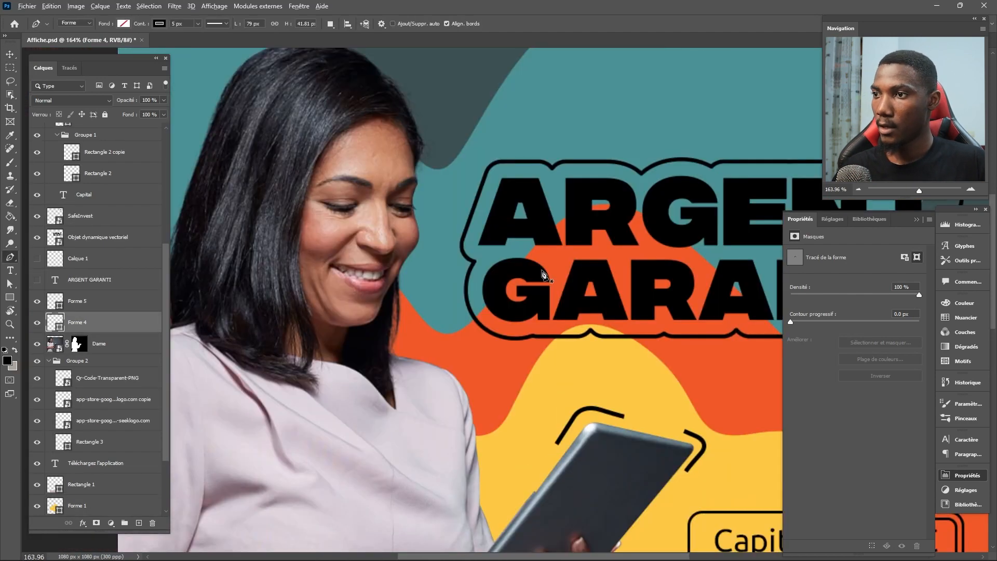
pyautogui.scroll(-4, 542, 272)
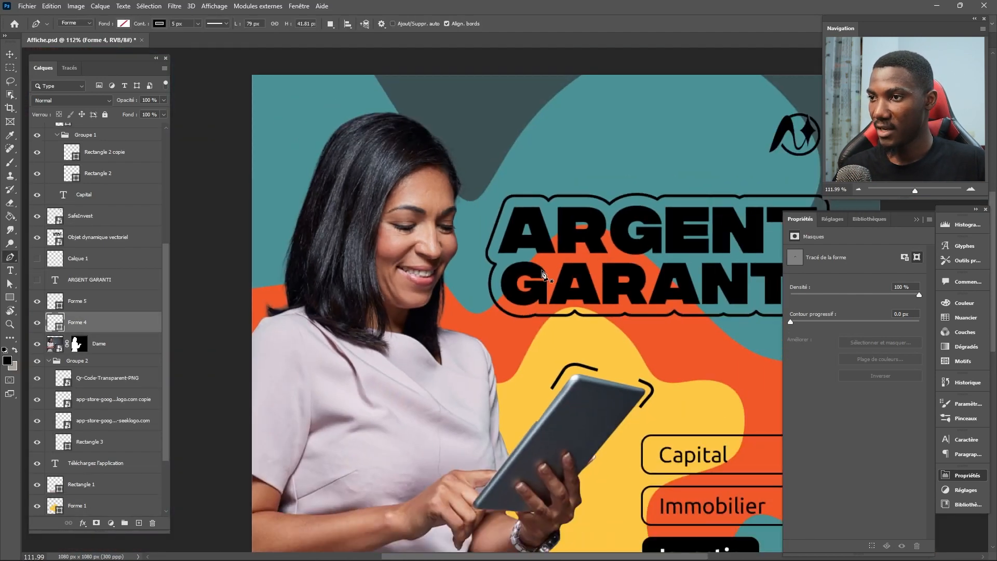
pyautogui.scroll(4, 447, 237)
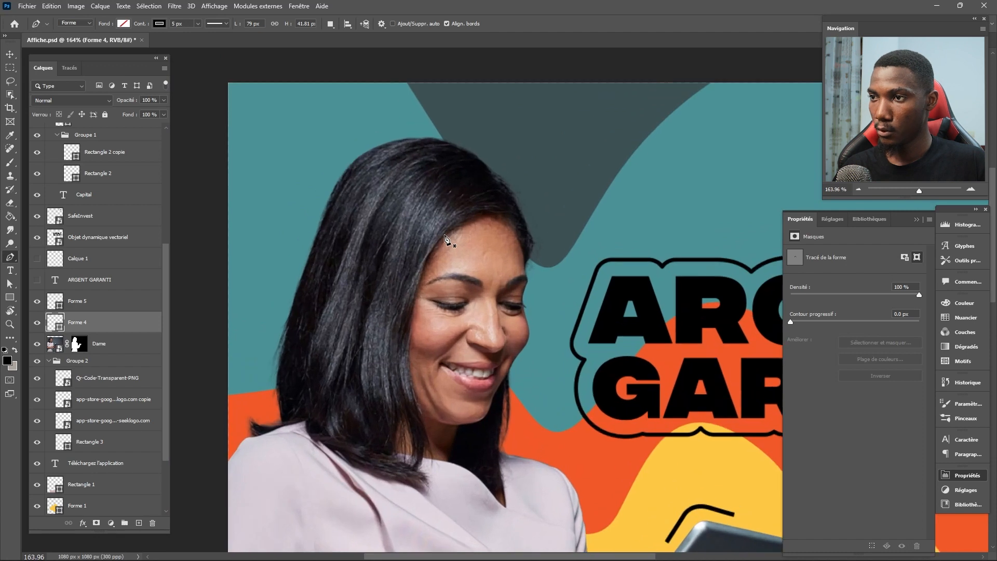
pyautogui.moveTo(515, 198); pyautogui.dragTo(538, 208)
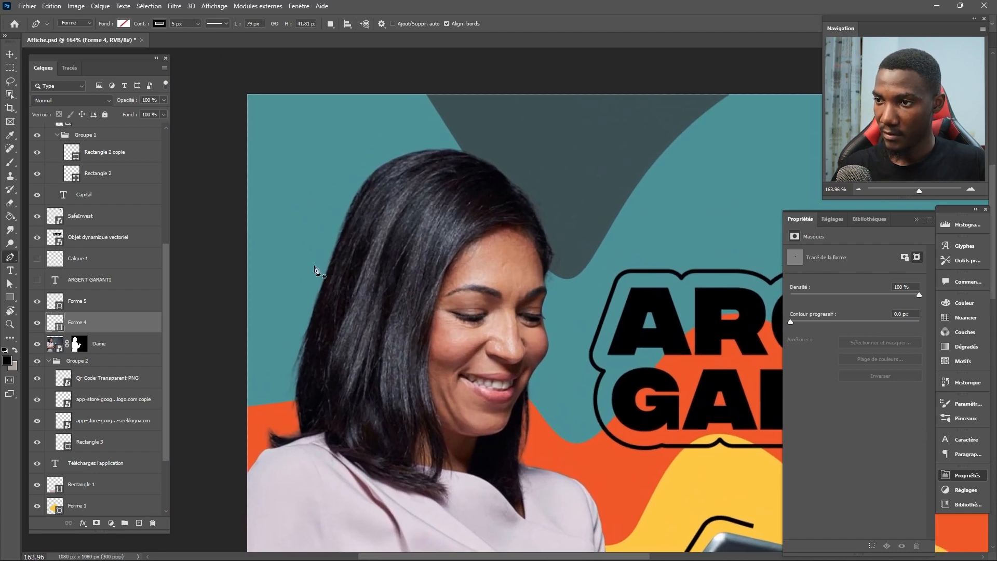
pyautogui.click(308, 289)
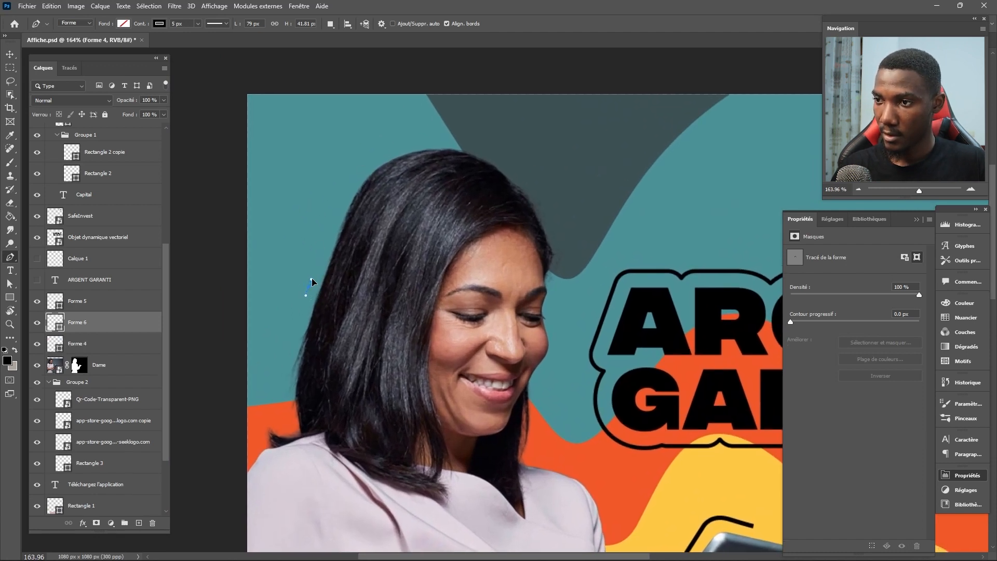
pyautogui.moveTo(311, 278); pyautogui.dragTo(312, 276)
pyautogui.moveTo(330, 219); pyautogui.dragTo(334, 204)
pyautogui.moveTo(353, 170); pyautogui.dragTo(496, 151)
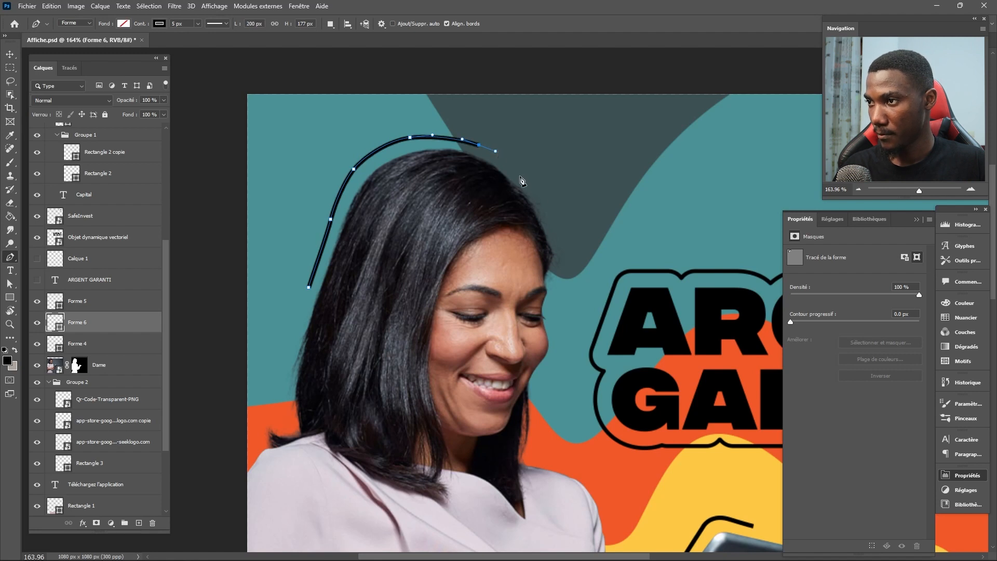
# Draw a short curved accent line beside the woman's face, just outside her eye and forehead
pyautogui.moveTo(521, 178); pyautogui.dragTo(533, 231)
pyautogui.scroll(-3, 548, 228)
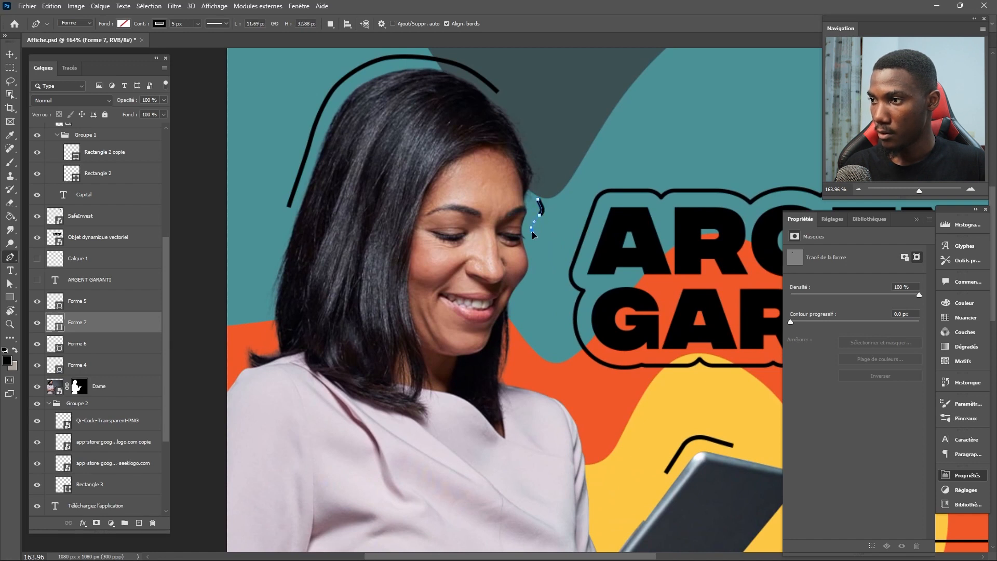